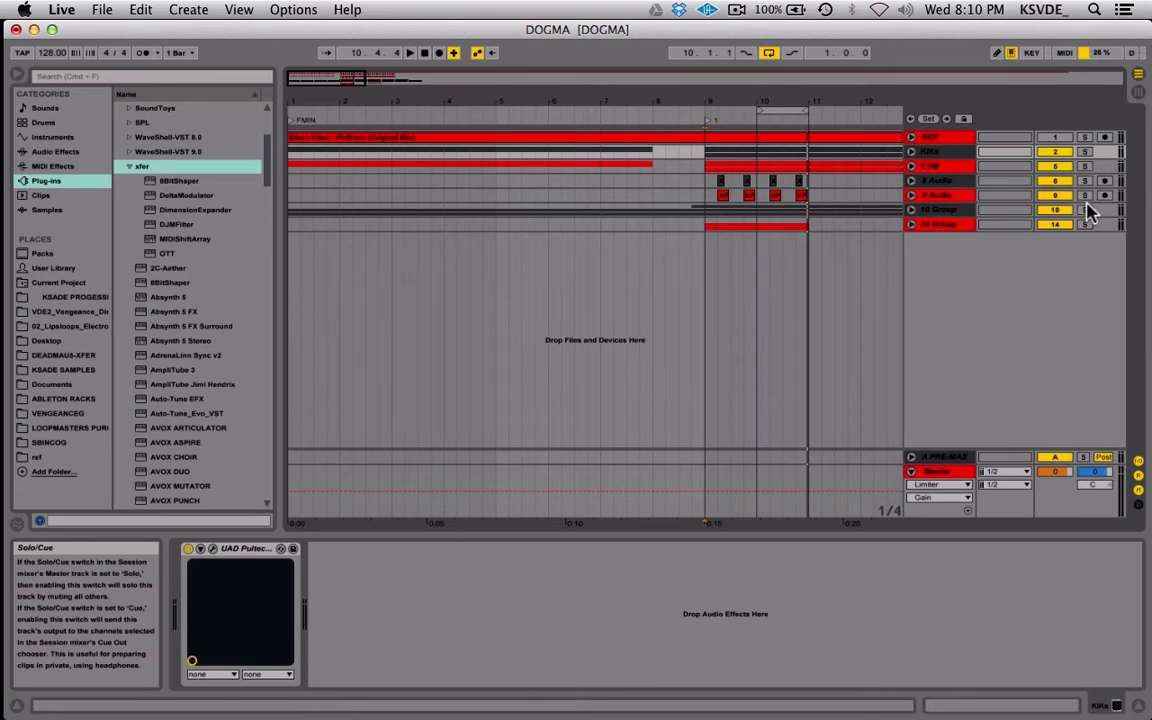
Solo the 10 Group and 14 Group tracks together, play the looped section, stop playback and clear their solos
click(1085, 209)
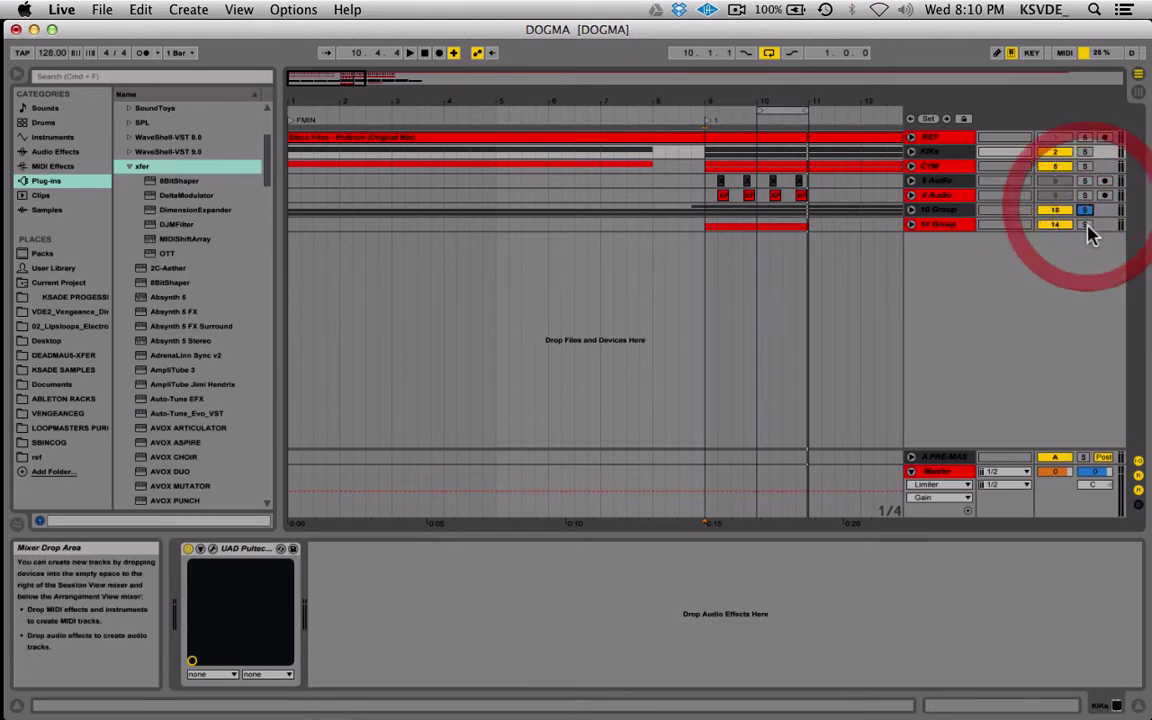
click(1084, 224)
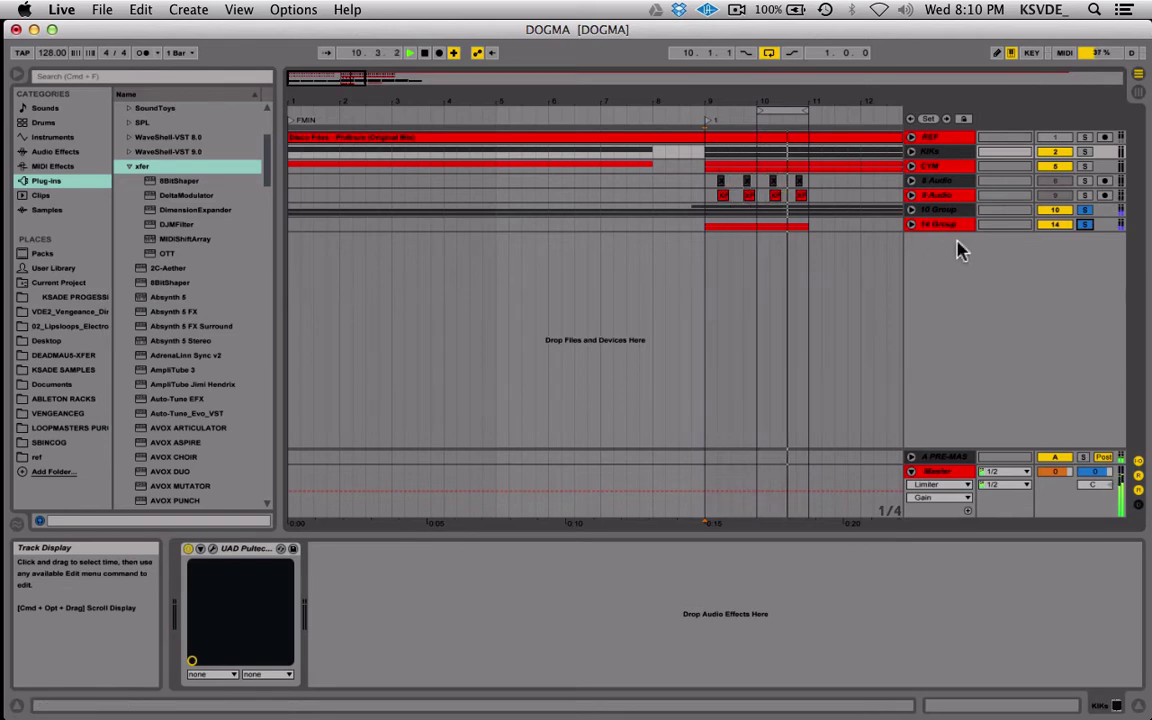
key(space)
click(1085, 224)
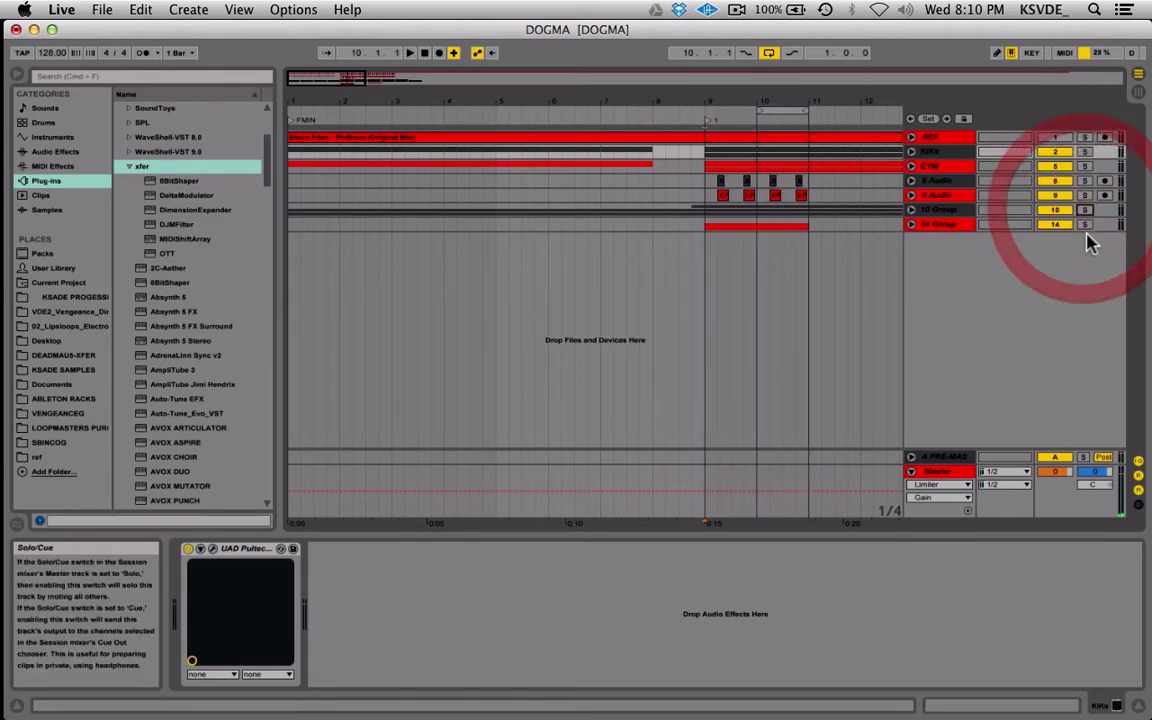
Audition the 14 Group alone by soloing it over the looped section, stopping playback and removing its solo
click(1085, 224)
key(space)
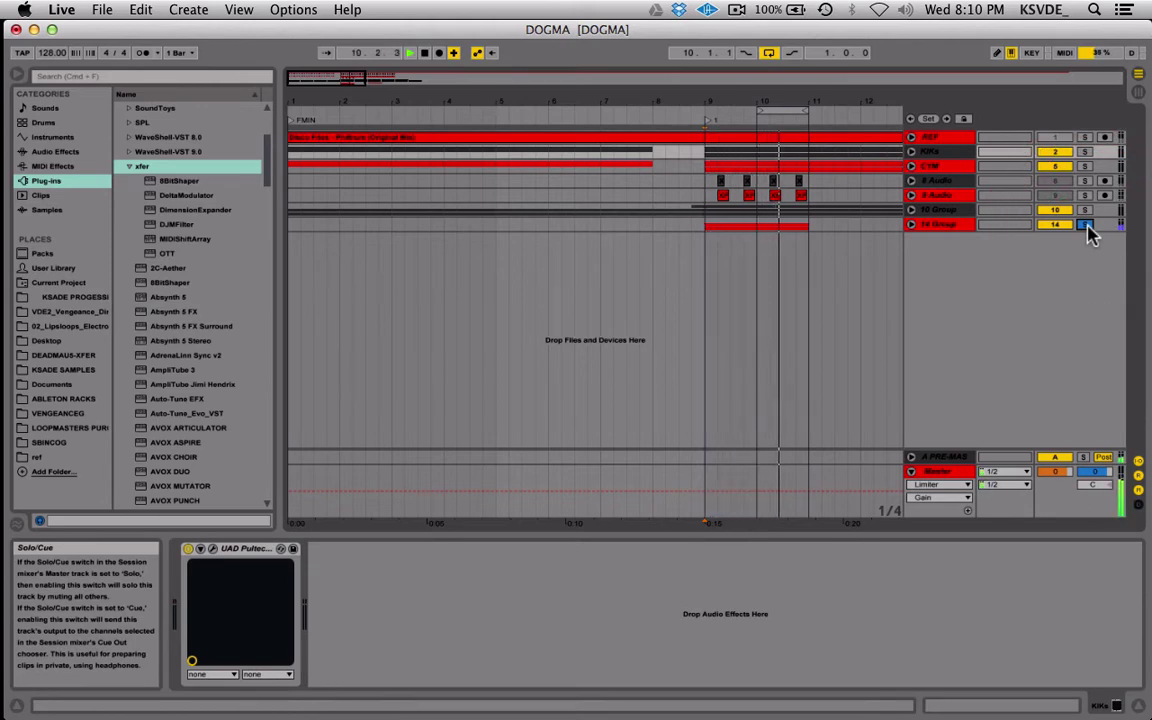
key(space)
click(1085, 224)
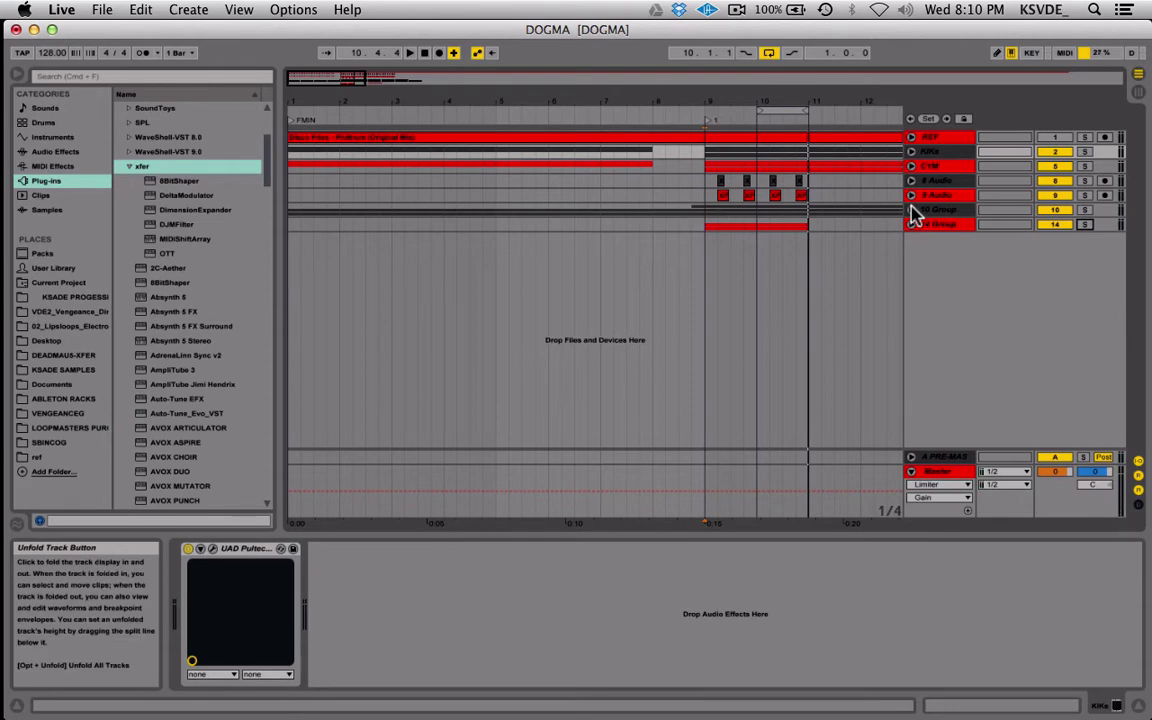
Select and unfold the 10 Group to view its HARDLEAD MIDI tracks, and fold it again
click(928, 211)
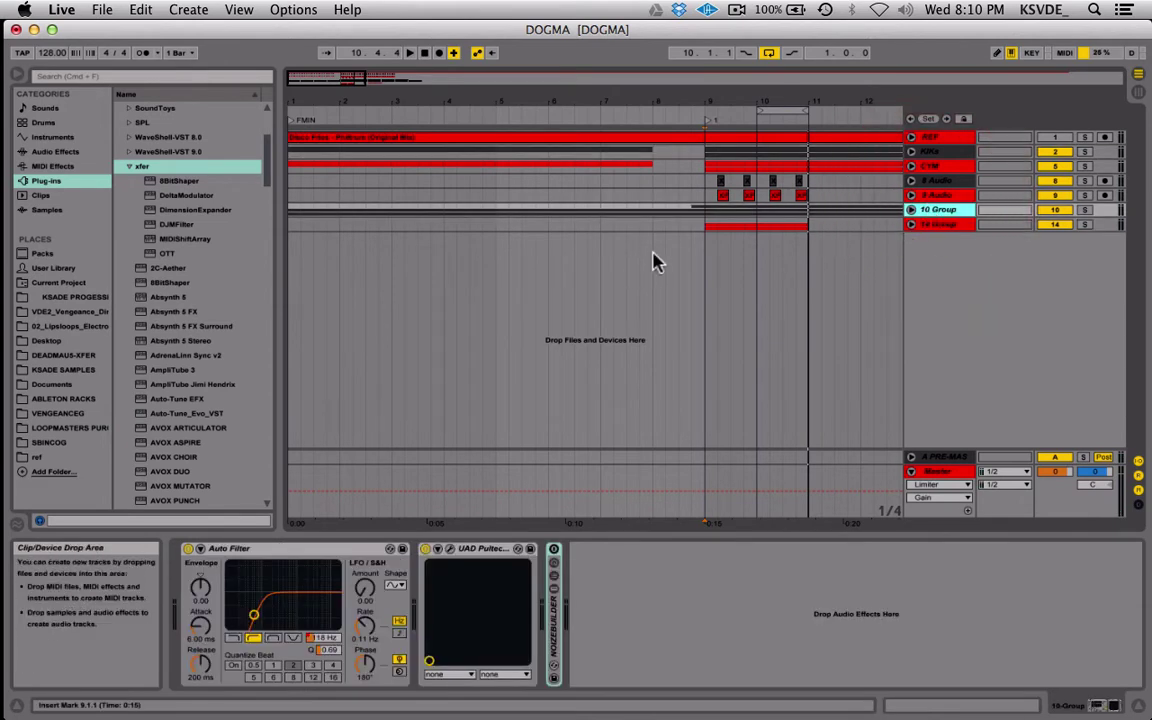
click(911, 210)
scroll(797, 365, down, 1)
scroll(797, 365, right, 5)
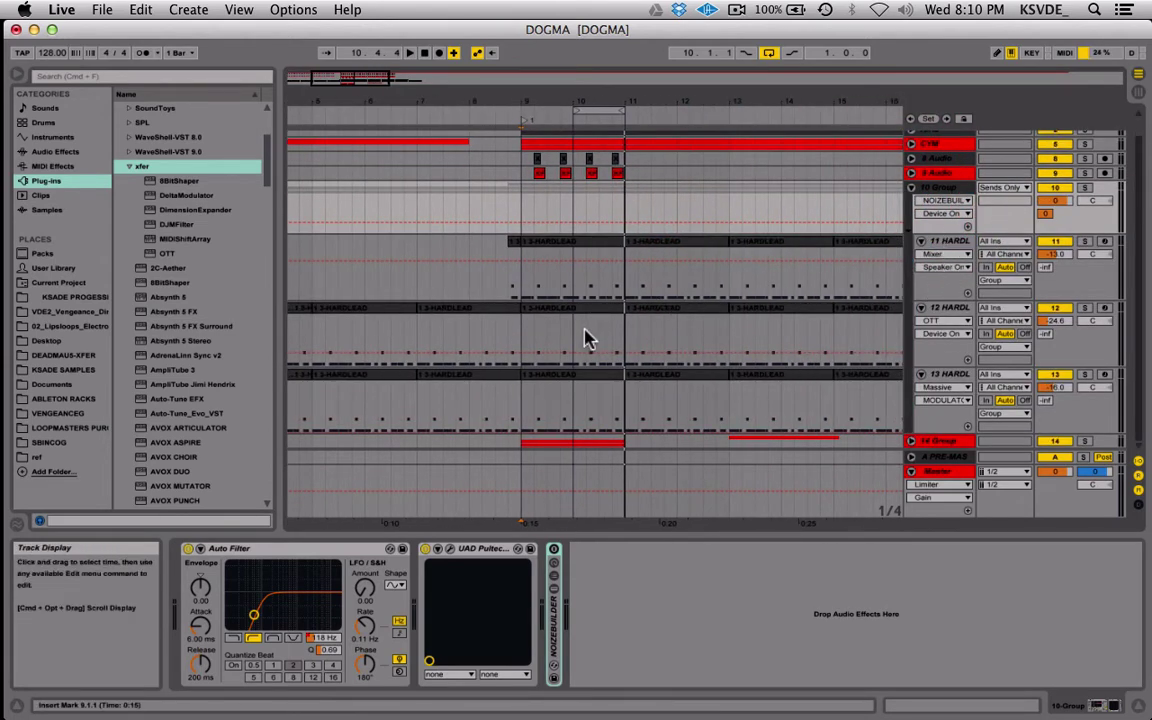
scroll(585, 336, up, 1)
scroll(590, 330, right, 2)
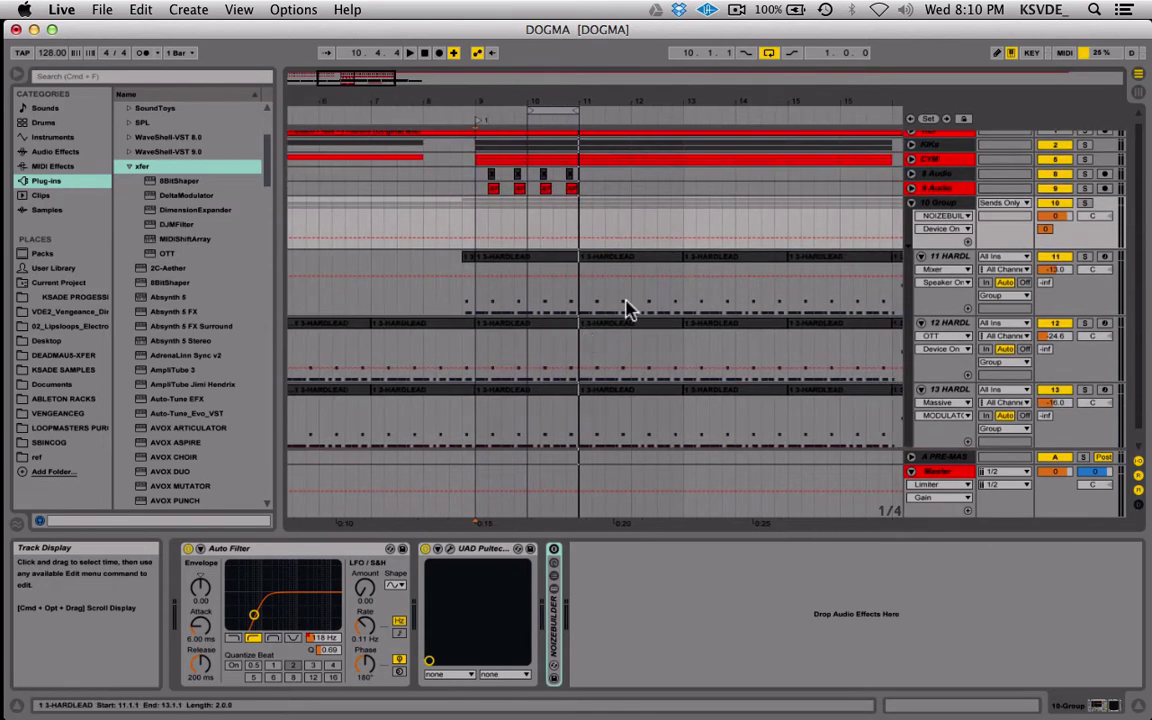
click(912, 203)
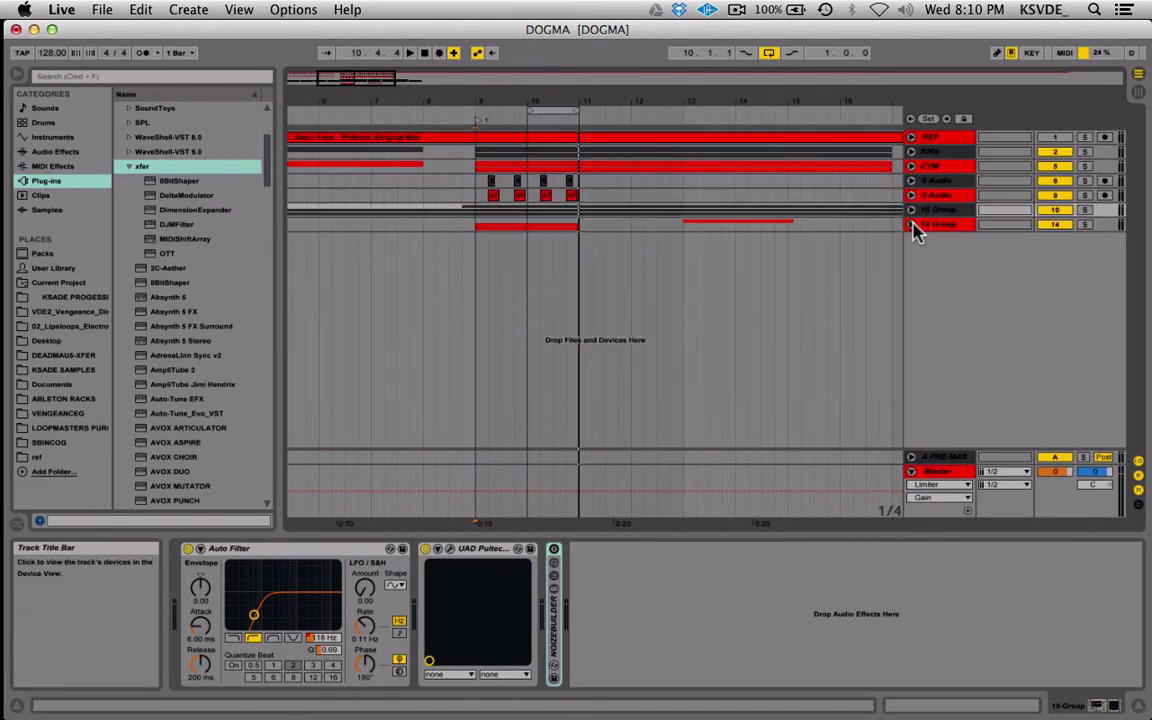
Unfold the 14 Group and move the 11-Audio-1 clip on track 15 so it starts at bar 11
click(912, 225)
scroll(474, 376, down, 1)
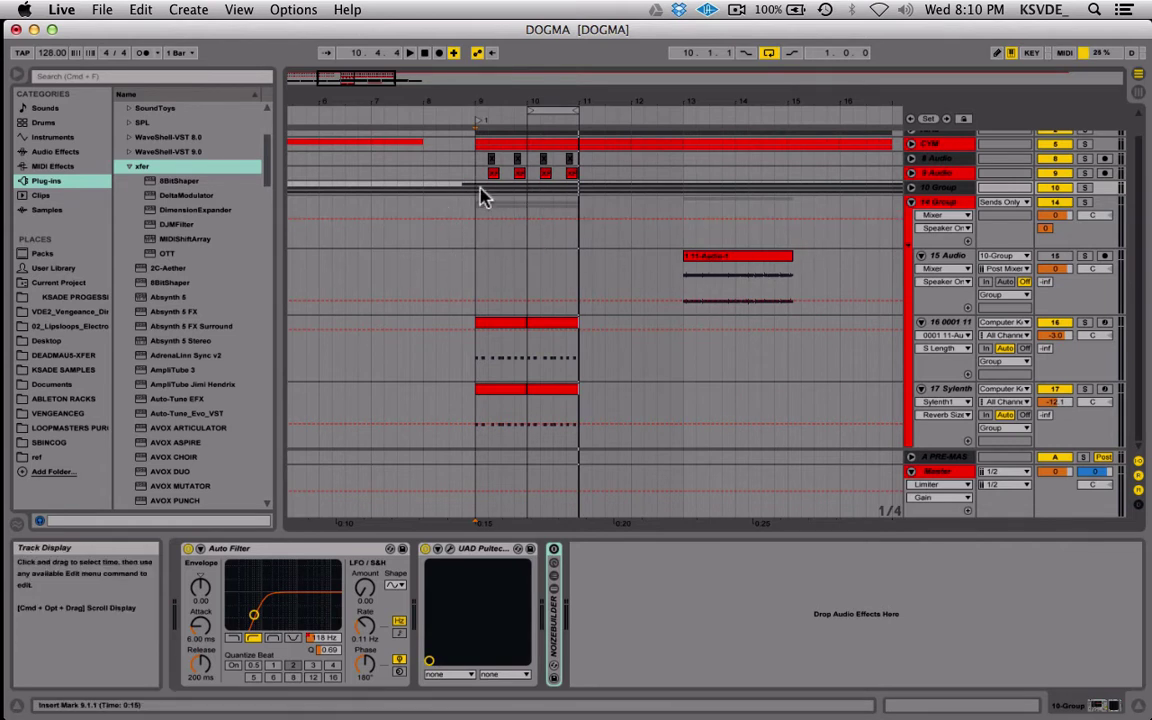
drag(725, 260, 715, 288)
click(643, 275)
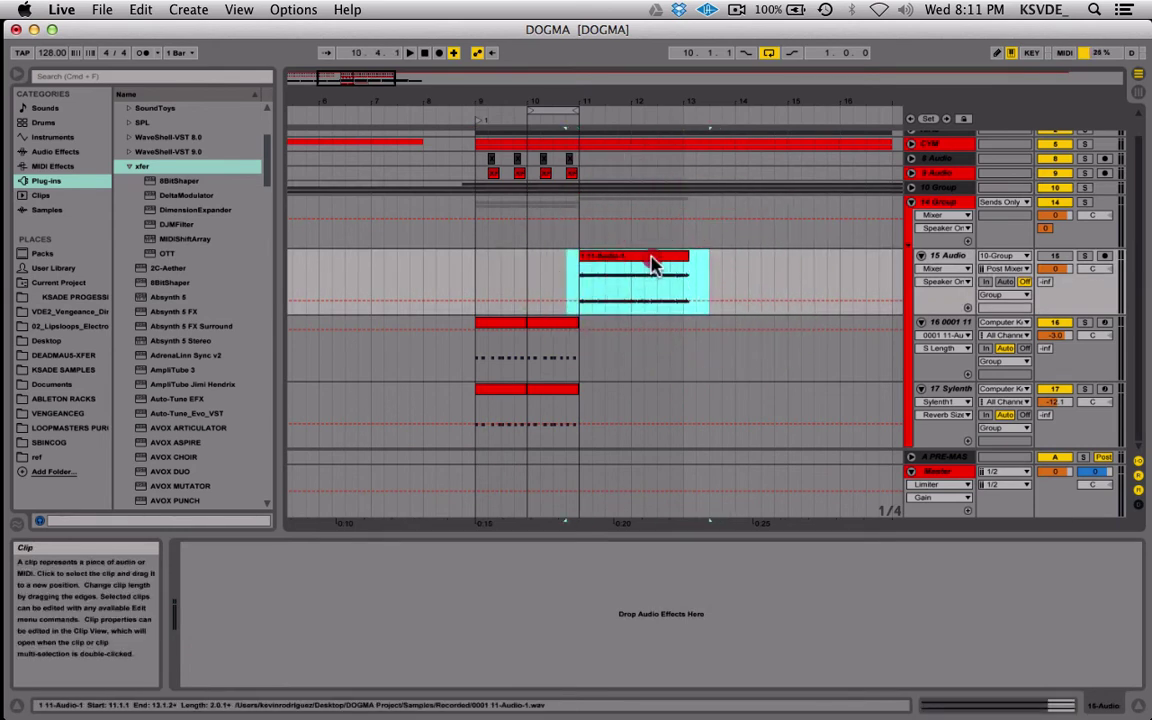
click(651, 263)
Select the bar 9 clip on track 16 and bring up its 0001 11-Audio-1 Simpler settings
click(514, 330)
click(512, 335)
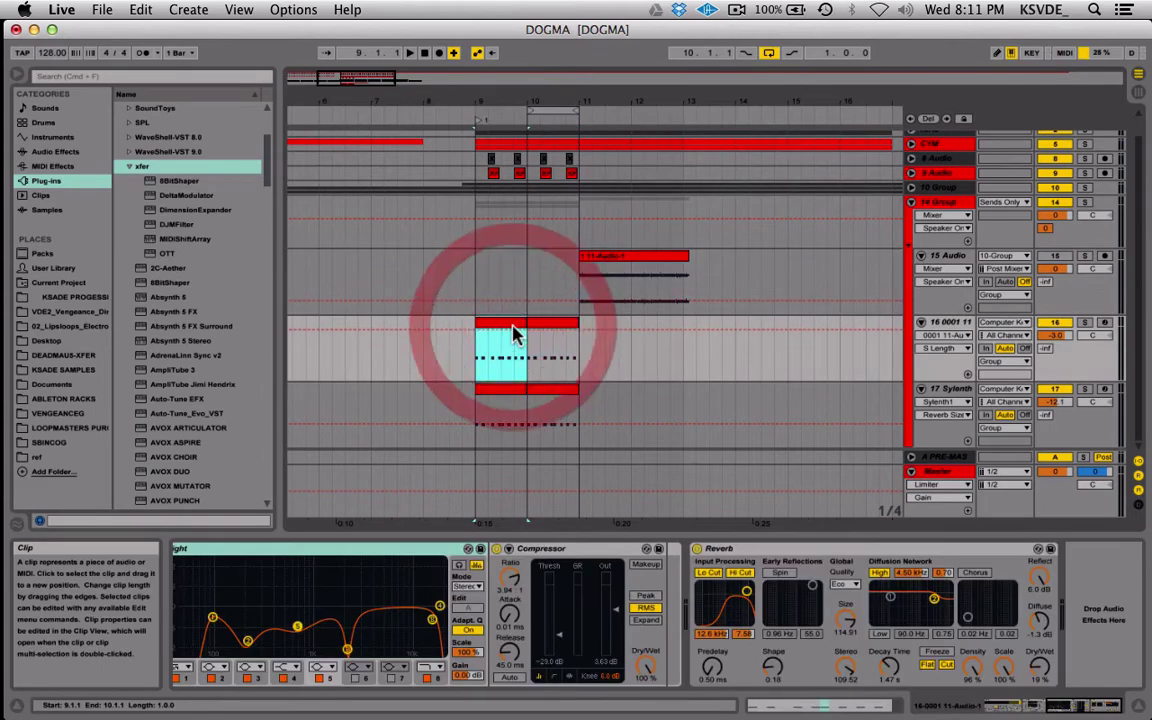
scroll(514, 329, left, 1)
scroll(587, 311, left, 5)
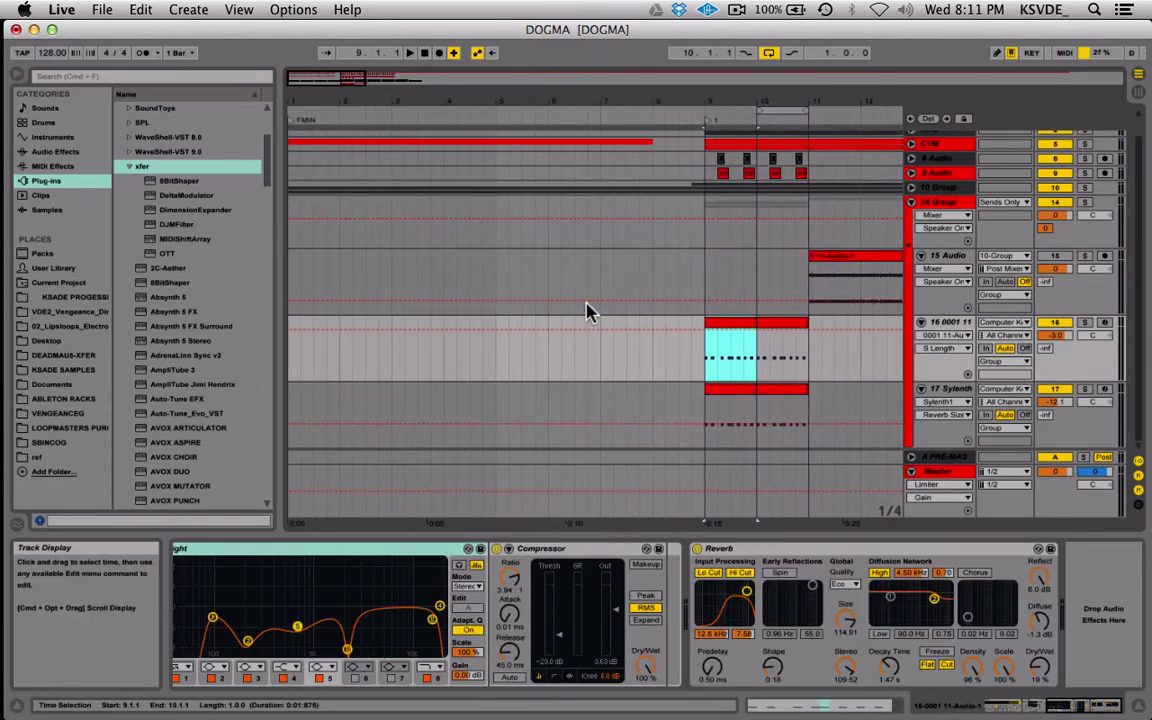
click(440, 549)
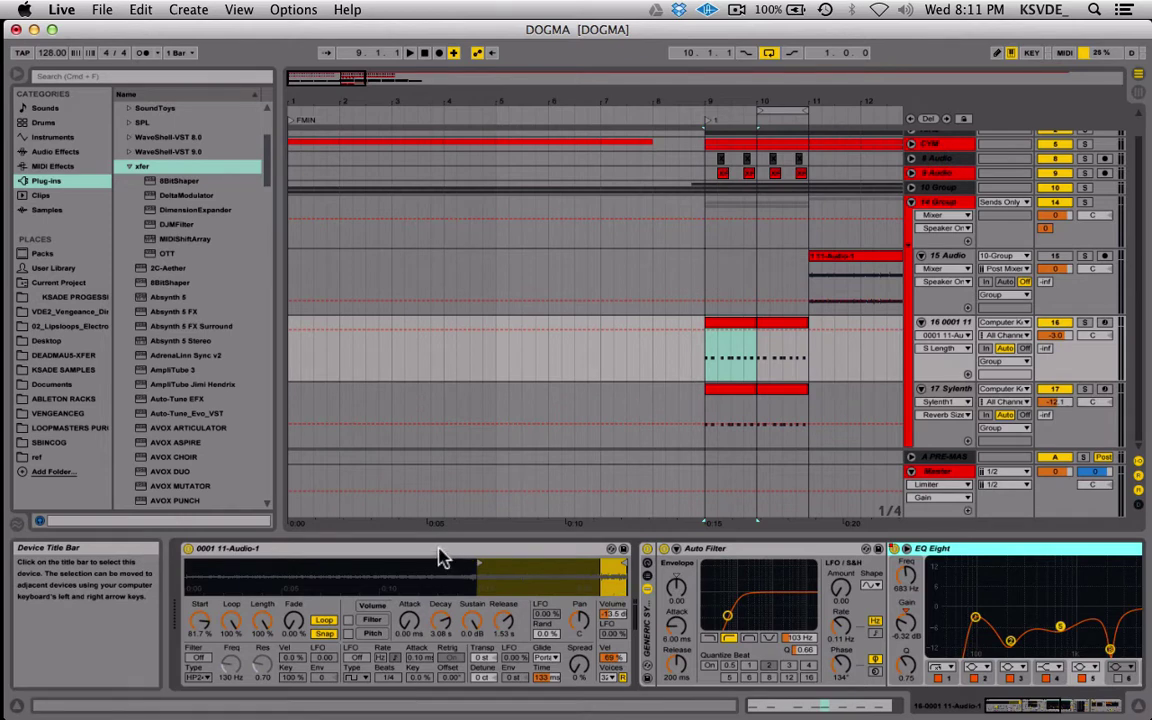
click(440, 549)
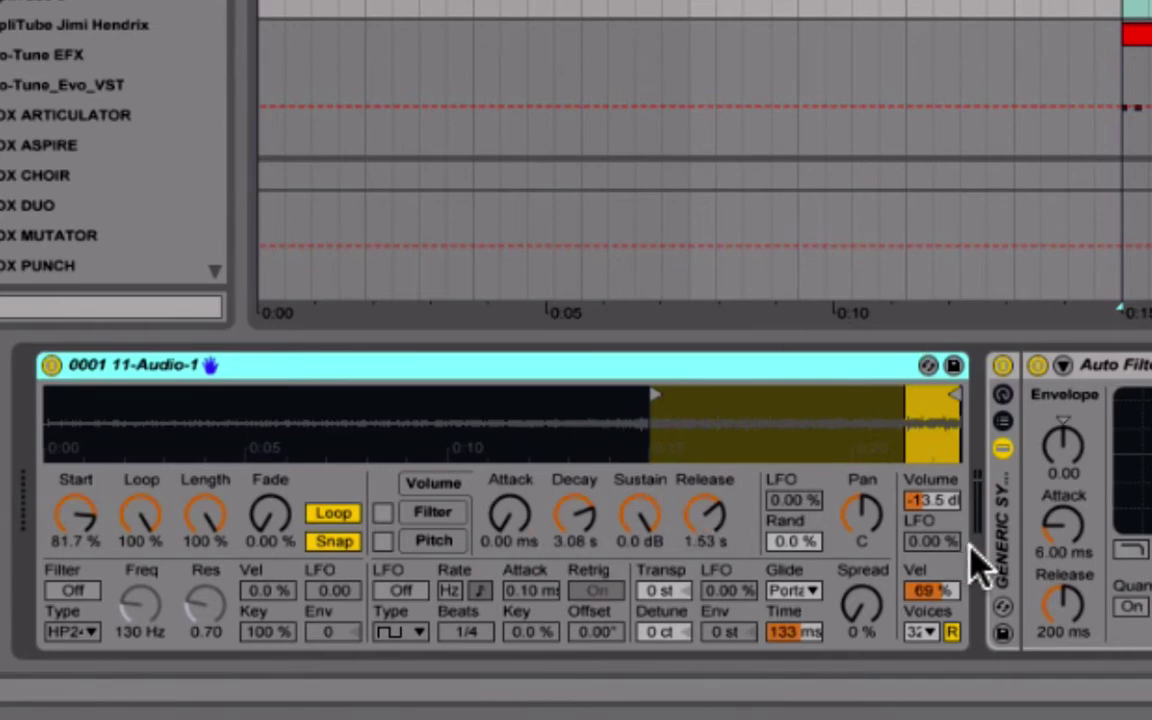
Examine the Auto Filter, EQ Eight, Compressor and Reverb in track 16's device chain
scroll(941, 612, right, 1)
scroll(941, 605, right, 10)
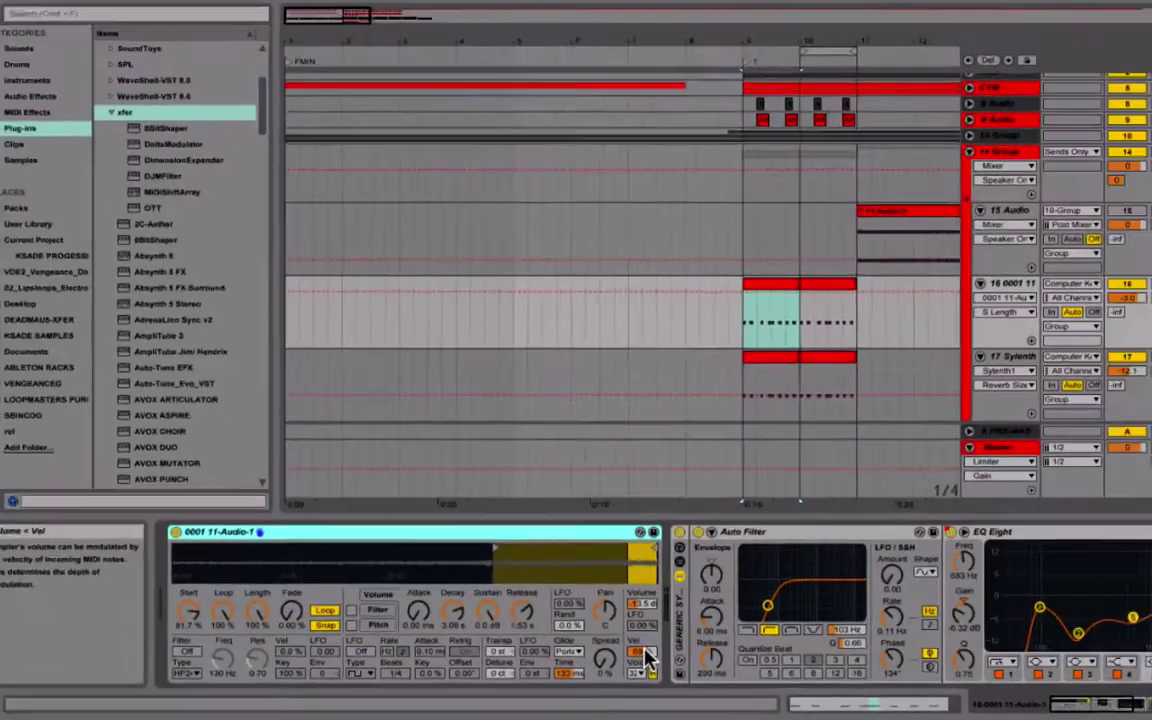
scroll(645, 657, right, 10)
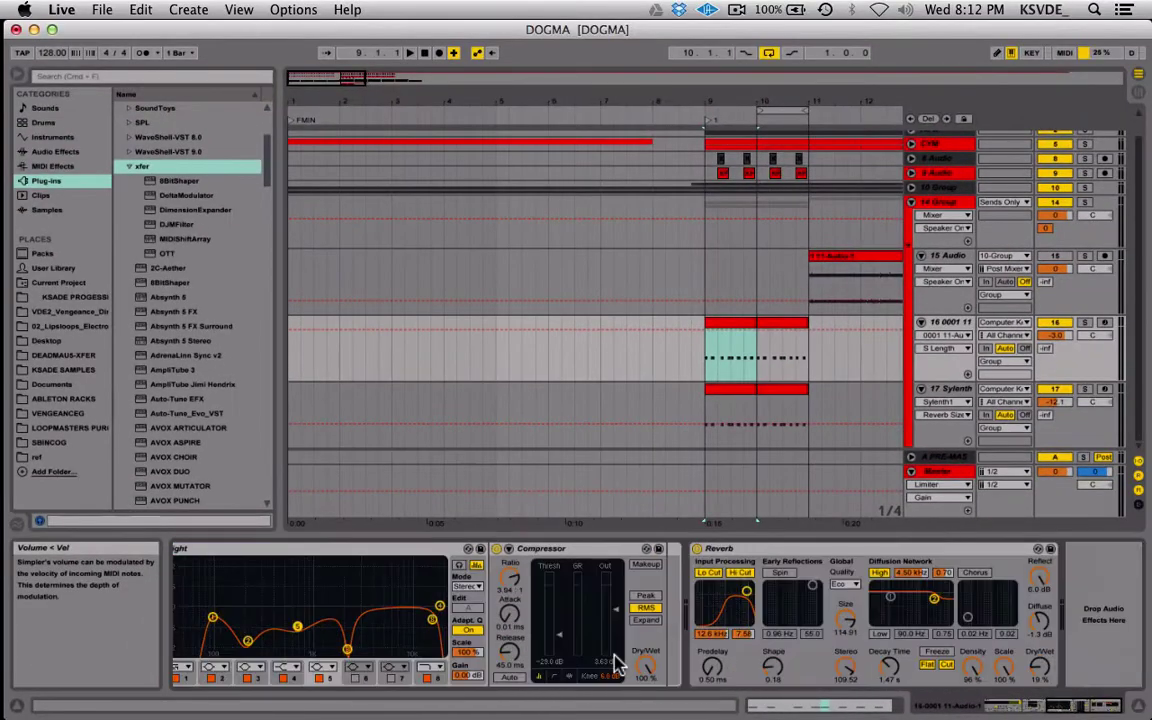
scroll(614, 663, left, 10)
scroll(617, 663, right, 10)
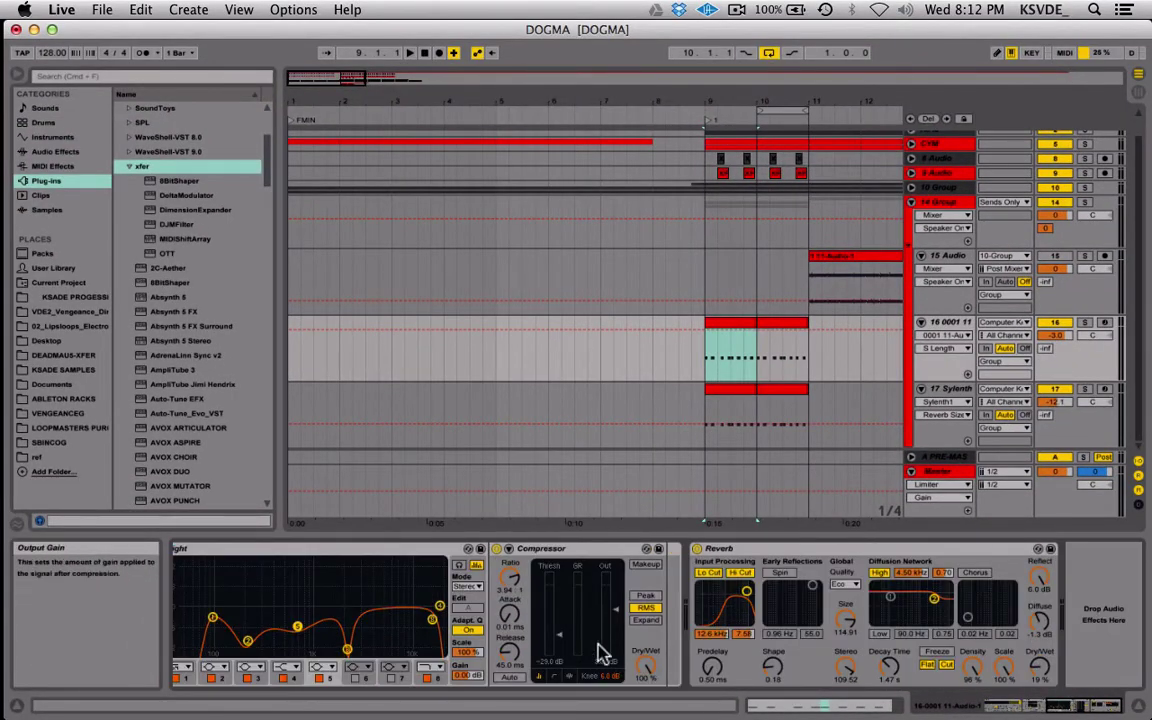
scroll(378, 600, left, 5)
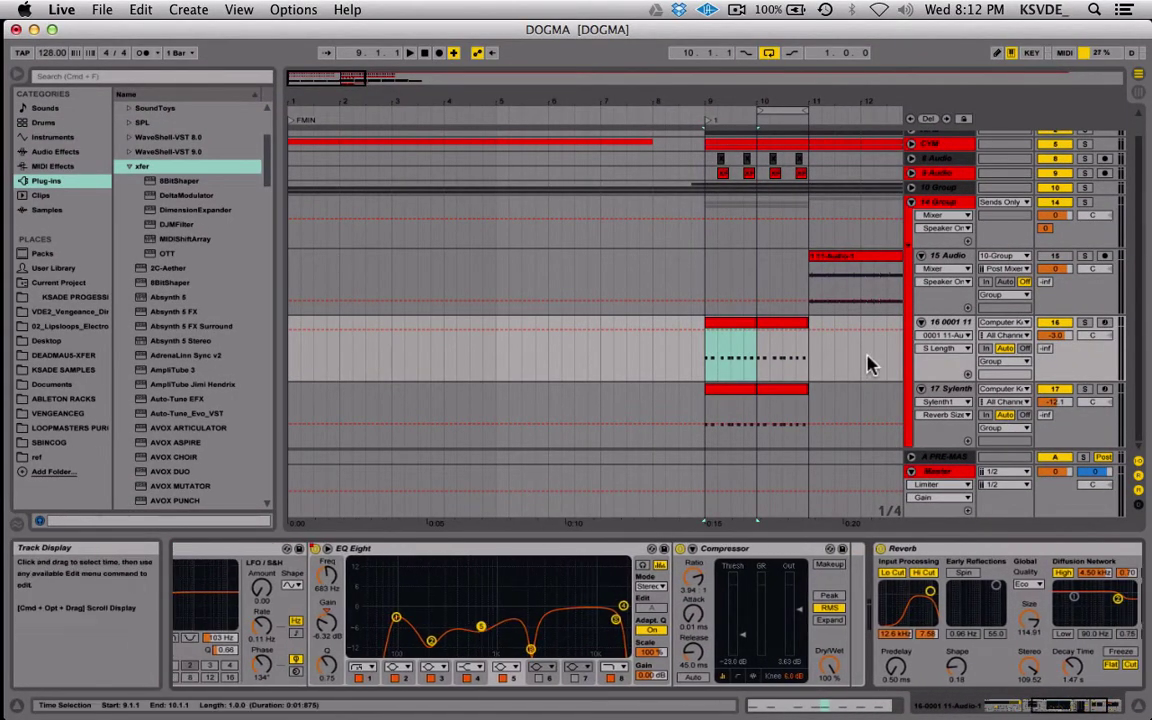
Open the Sylenth1 plug-in on track 17 and browse its preset list, keeping the SUB KIK preset
click(945, 388)
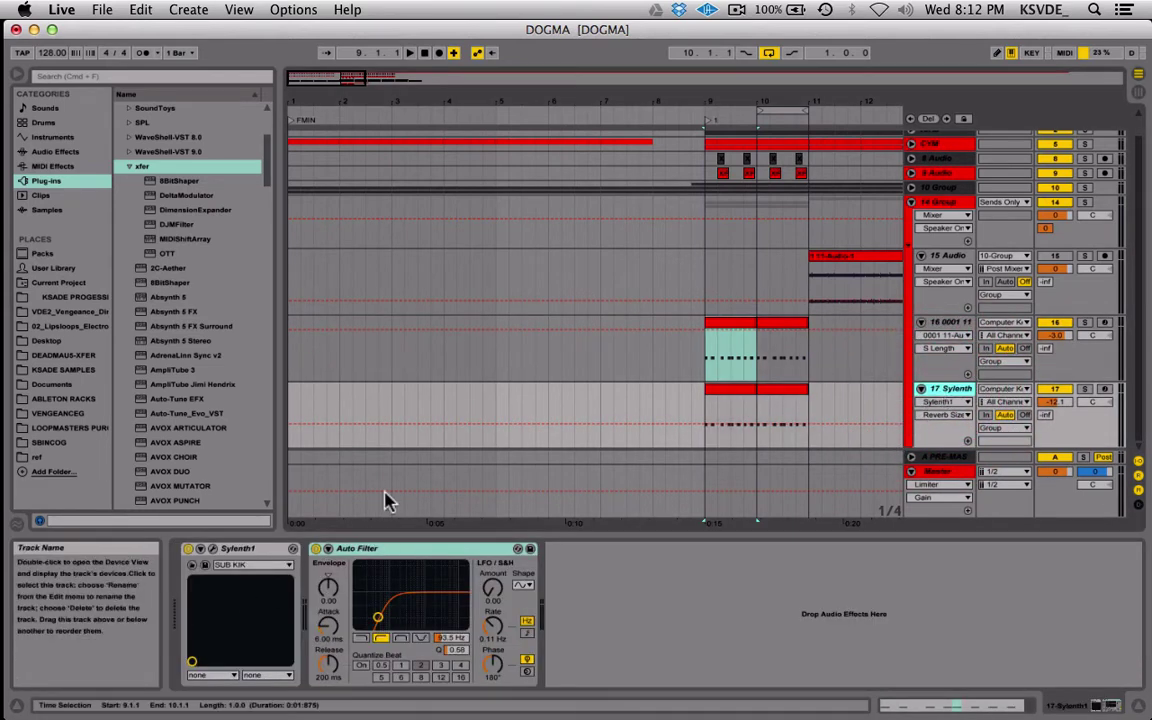
click(211, 551)
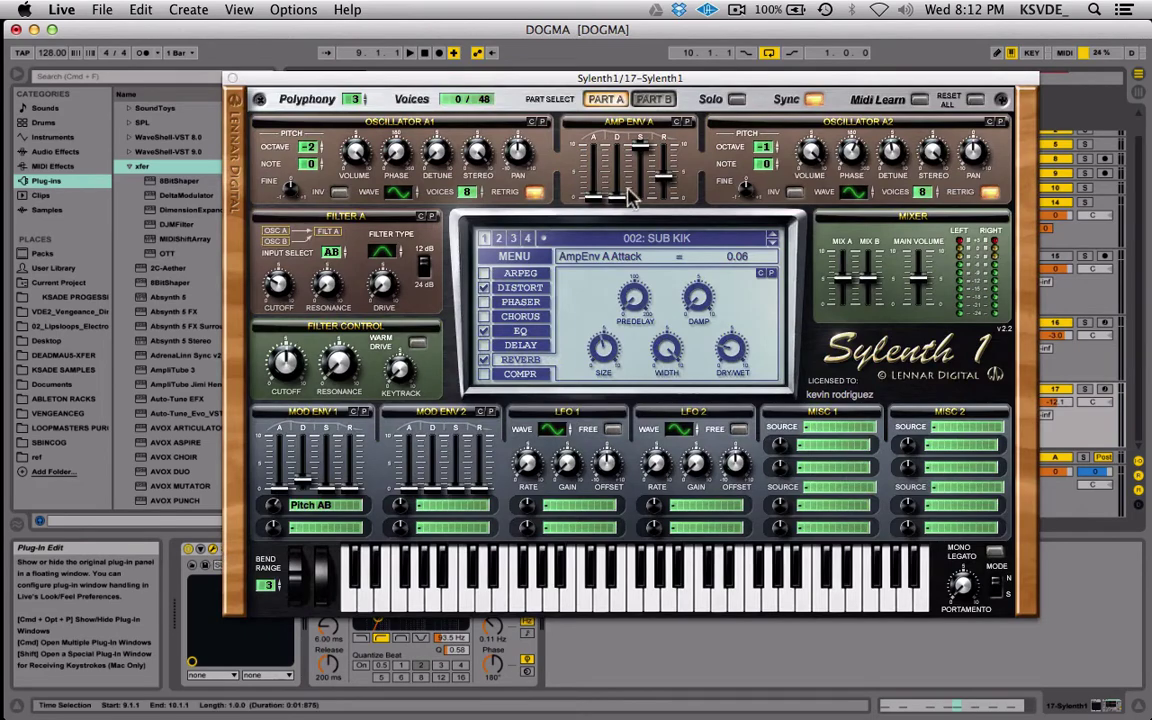
click(600, 239)
scroll(705, 430, down, 15)
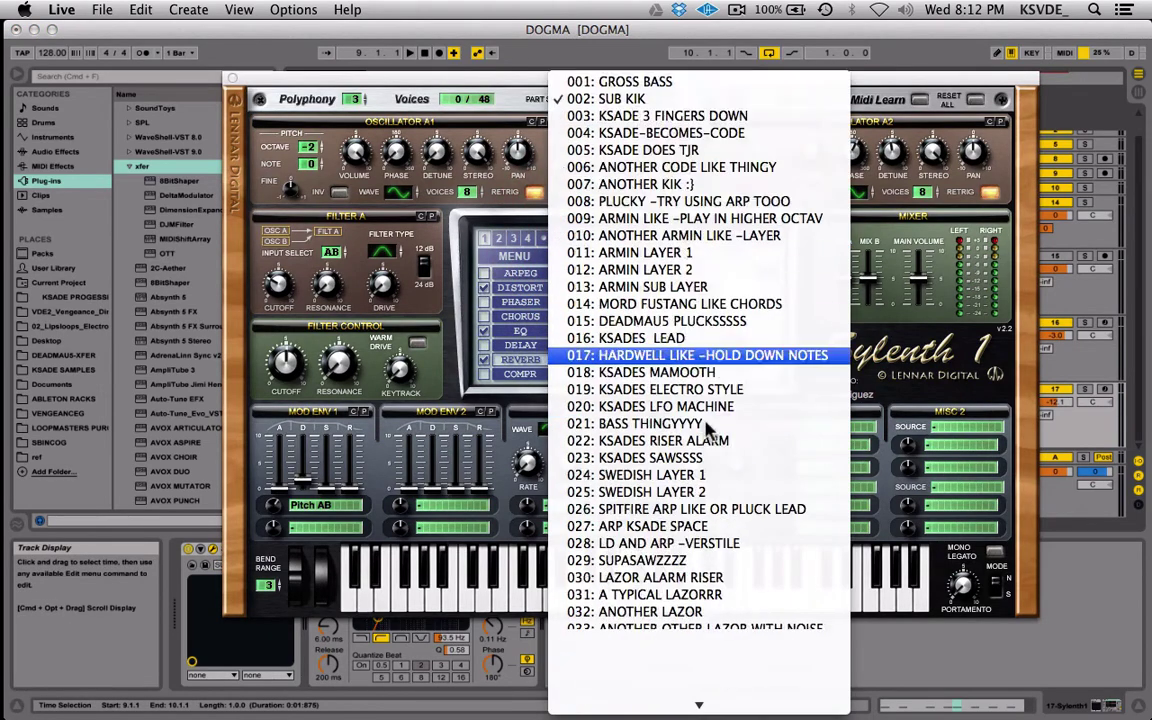
scroll(705, 430, up, 15)
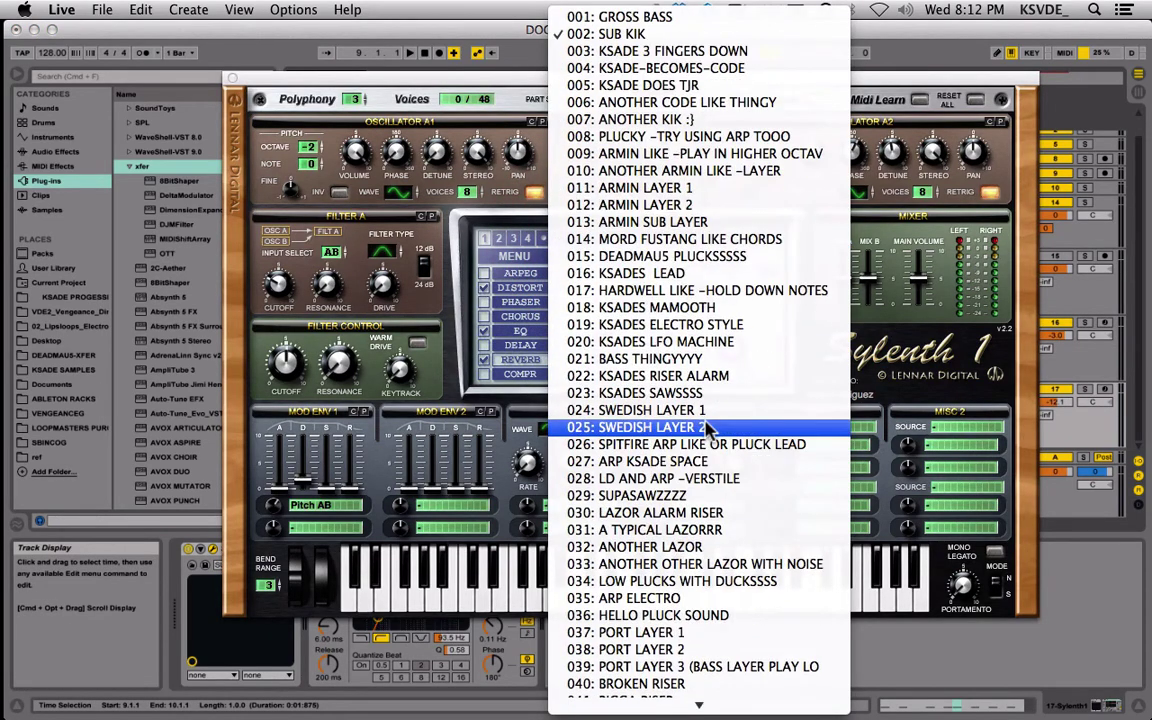
scroll(705, 430, down, 14)
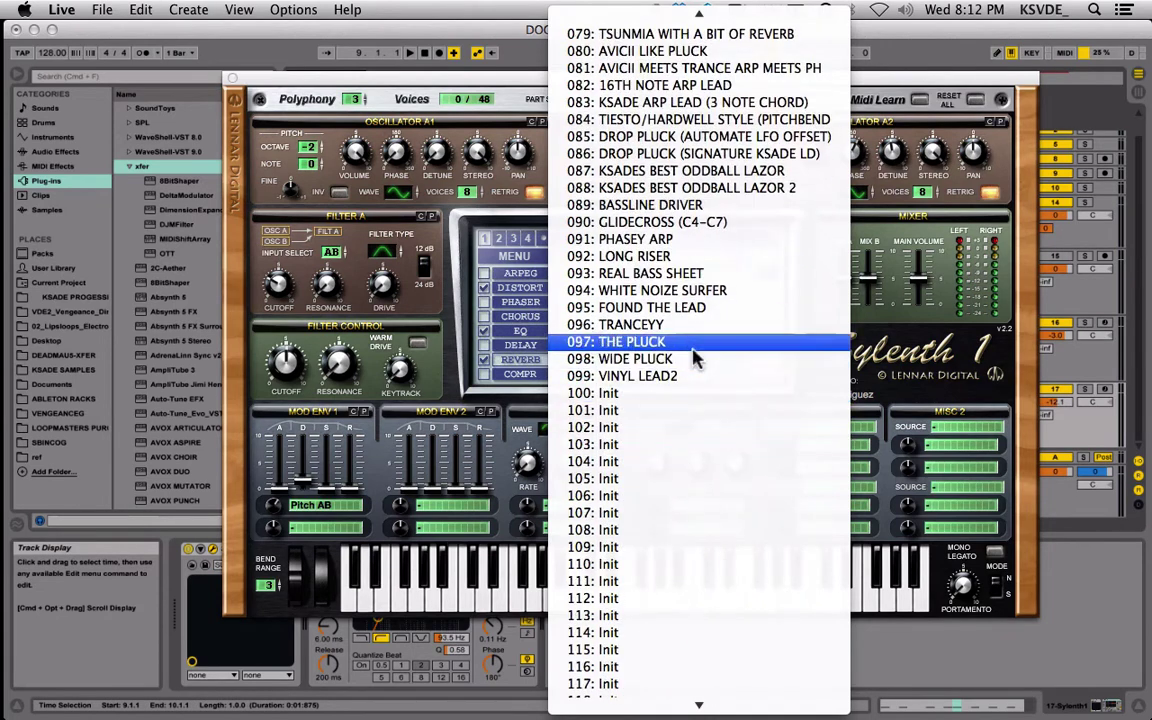
scroll(697, 382, up, 14)
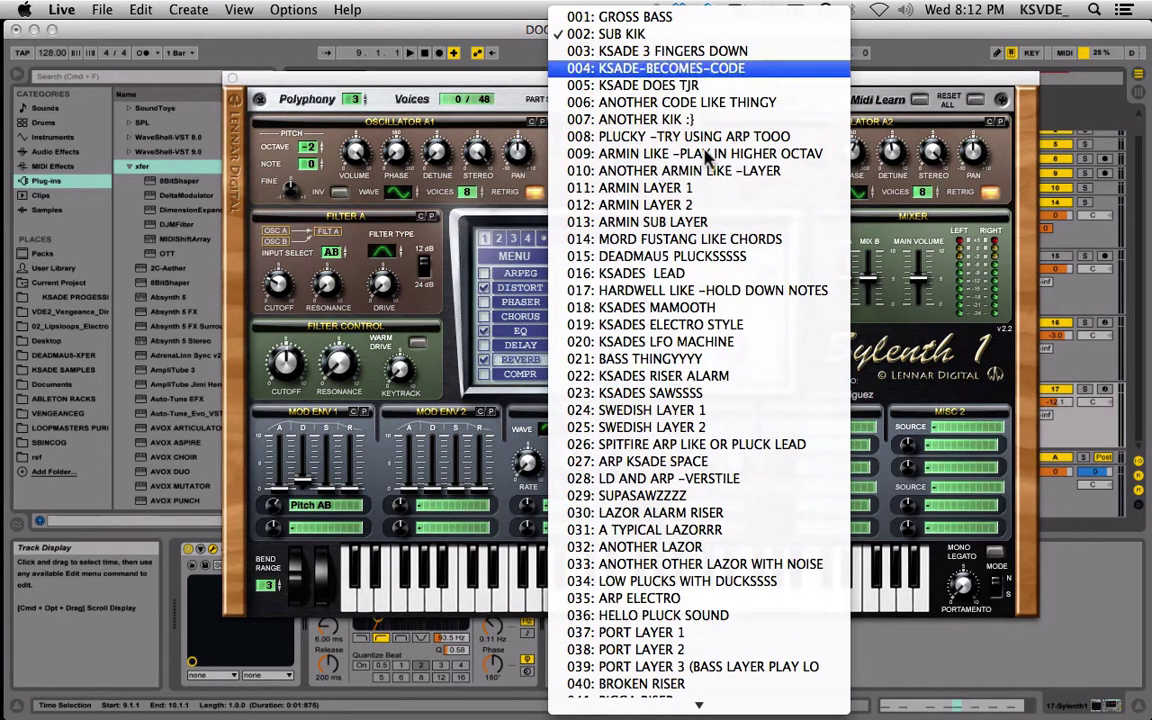
click(470, 78)
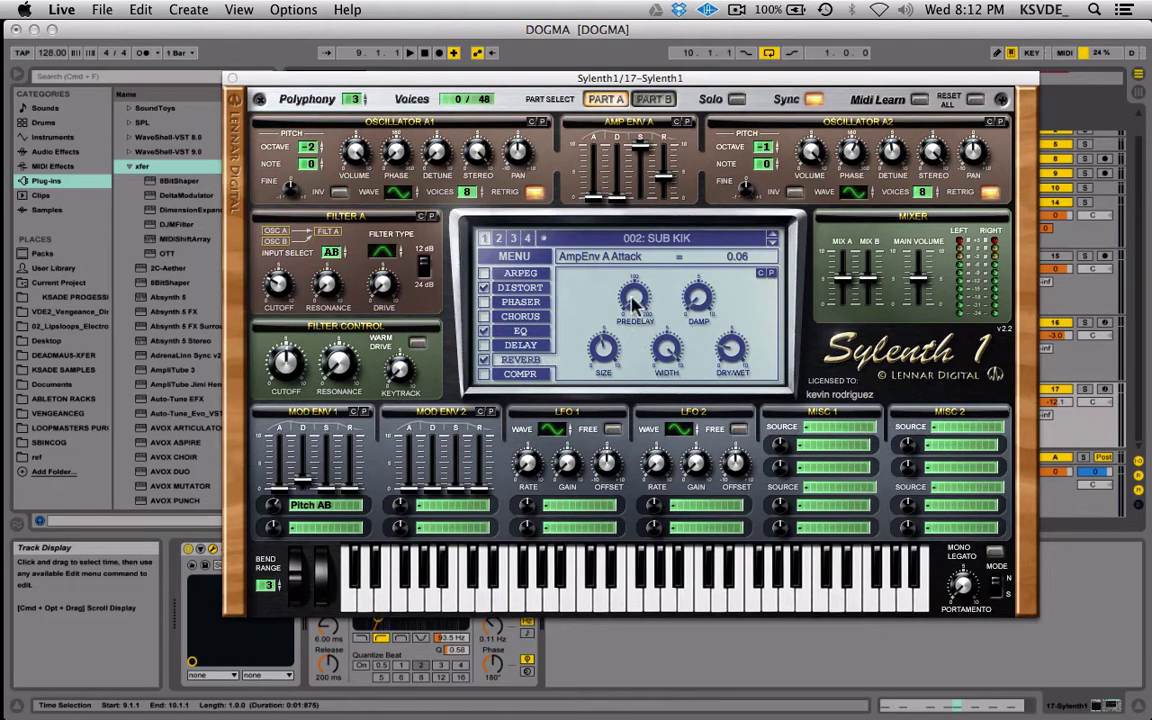
Check the Reverb Size setting in Sylenth1 and close the plug-in window
click(745, 342)
click(608, 362)
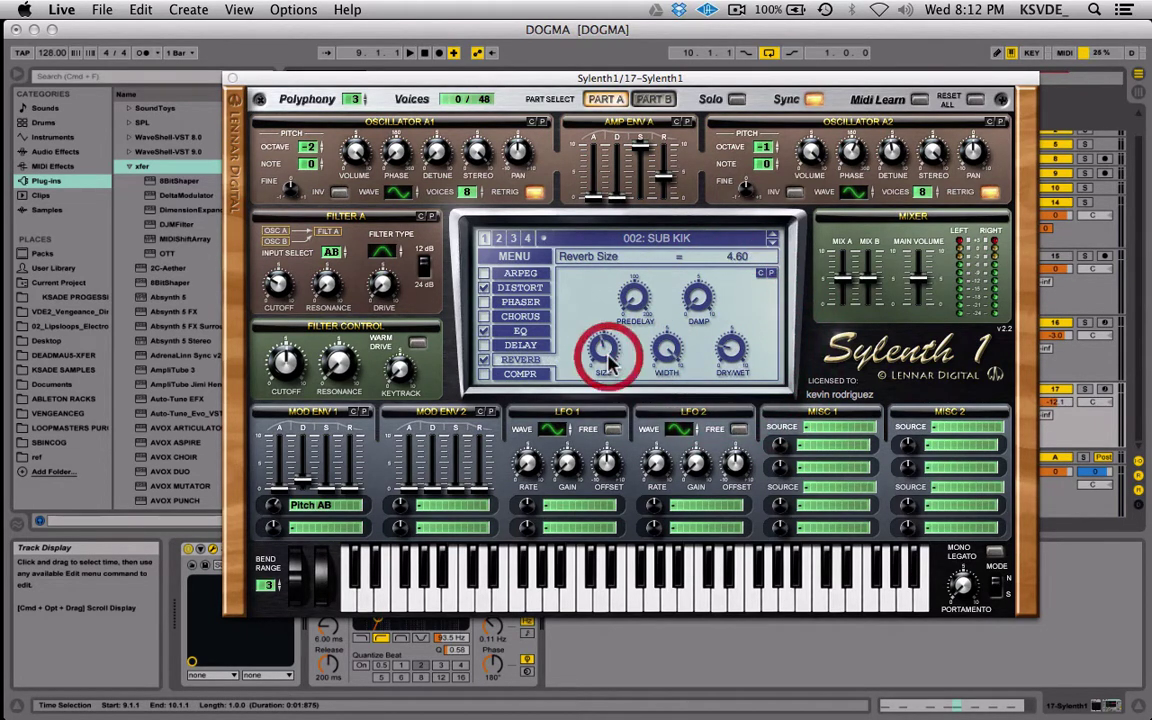
click(232, 79)
Solo track 17 Sylenth1, play the looped section, and select its bar 9 clip
click(1084, 389)
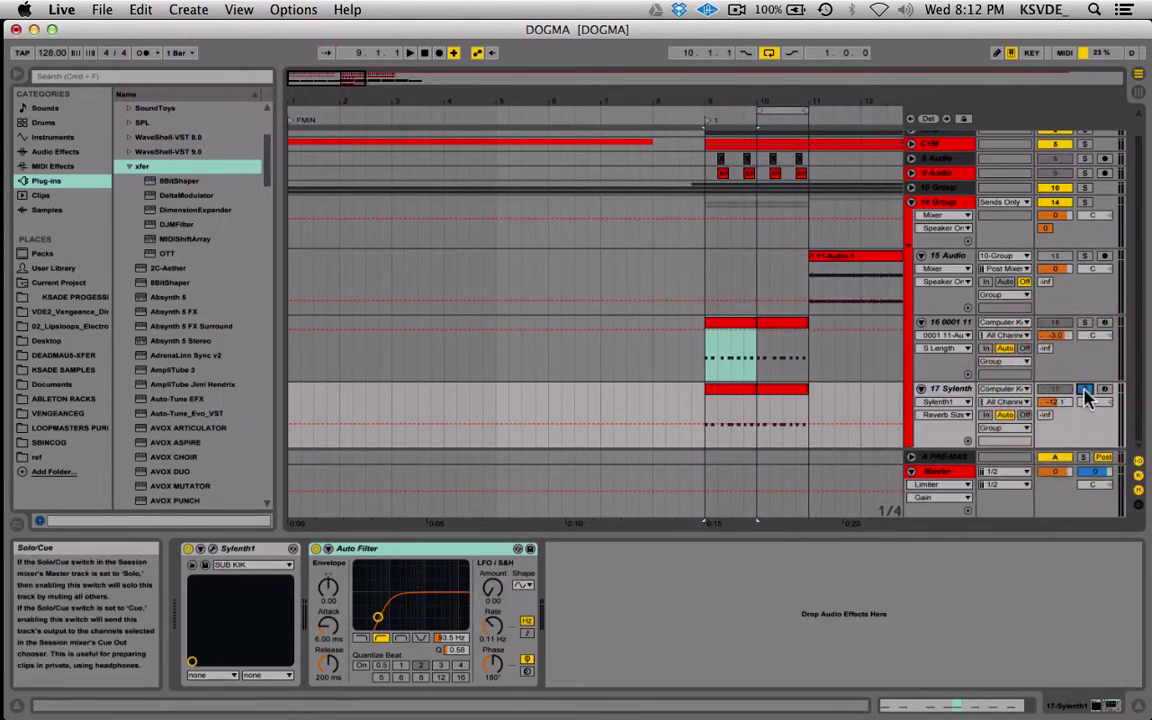
click(787, 398)
key(space)
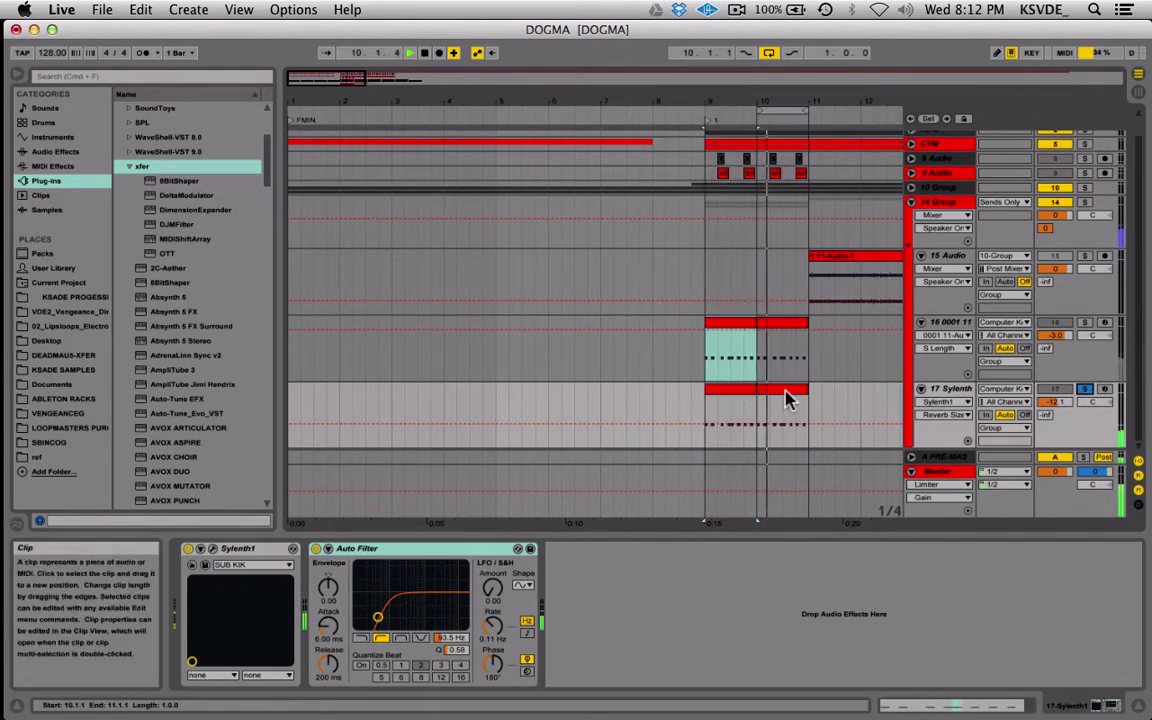
click(733, 400)
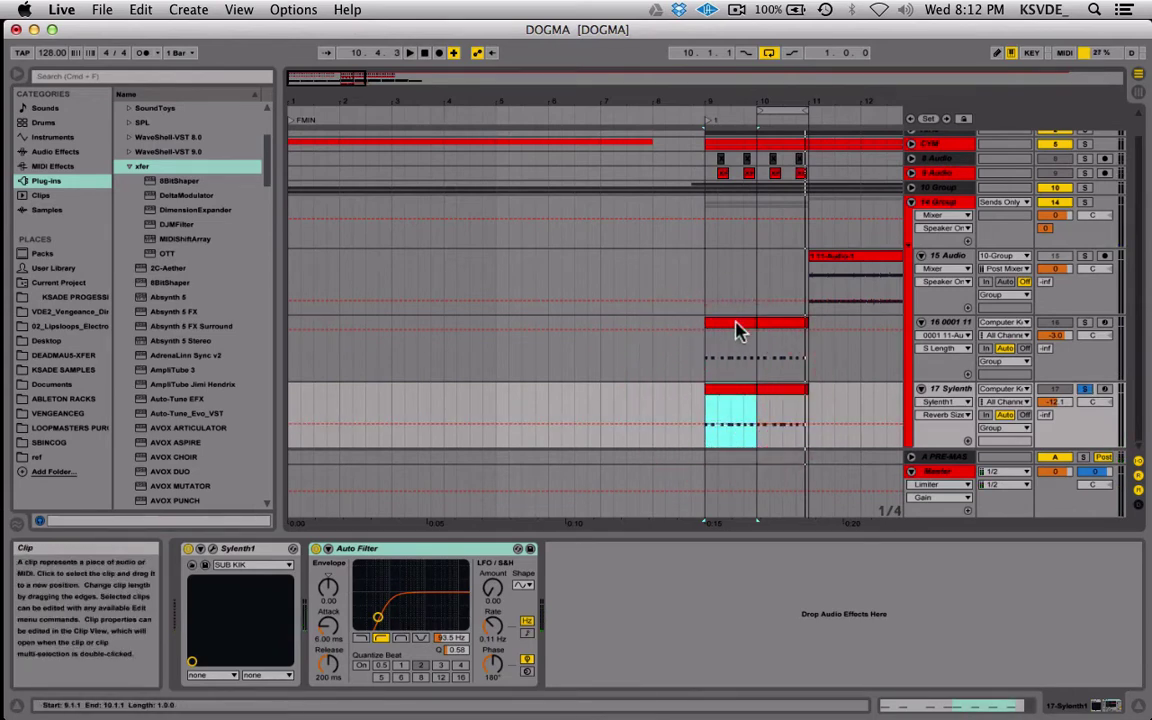
click(736, 330)
click(729, 398)
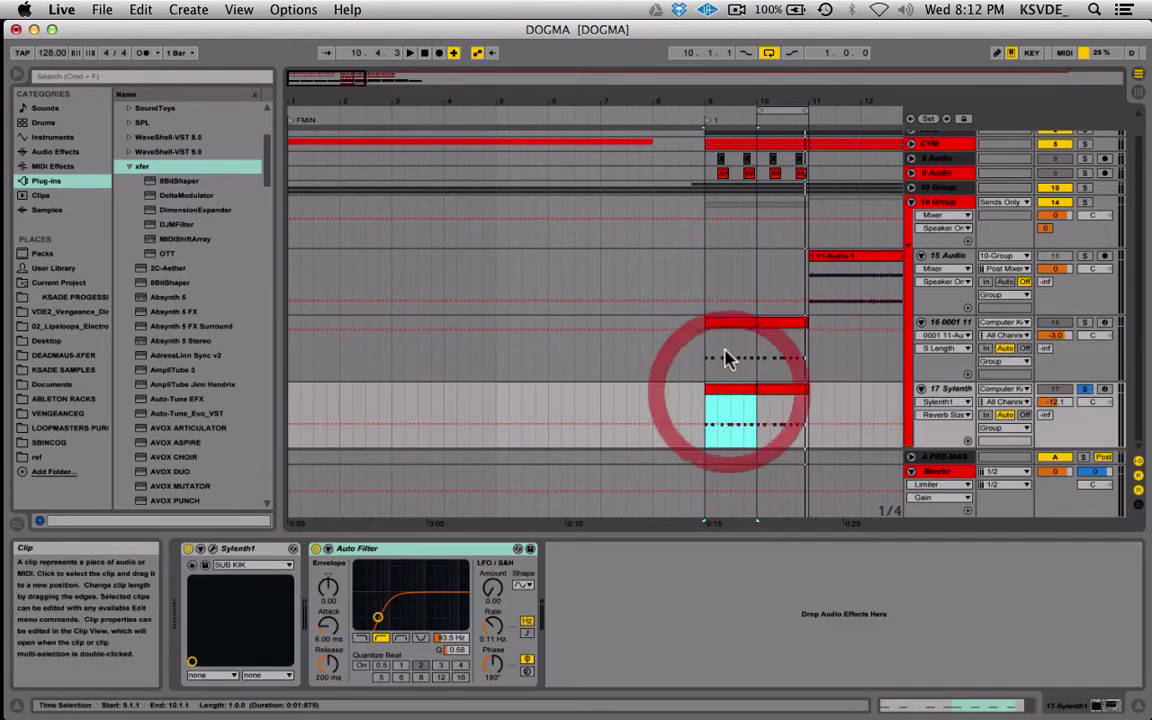
Solo track 16 instead, play it from bar 9, stop playback and clear the solo
click(1086, 324)
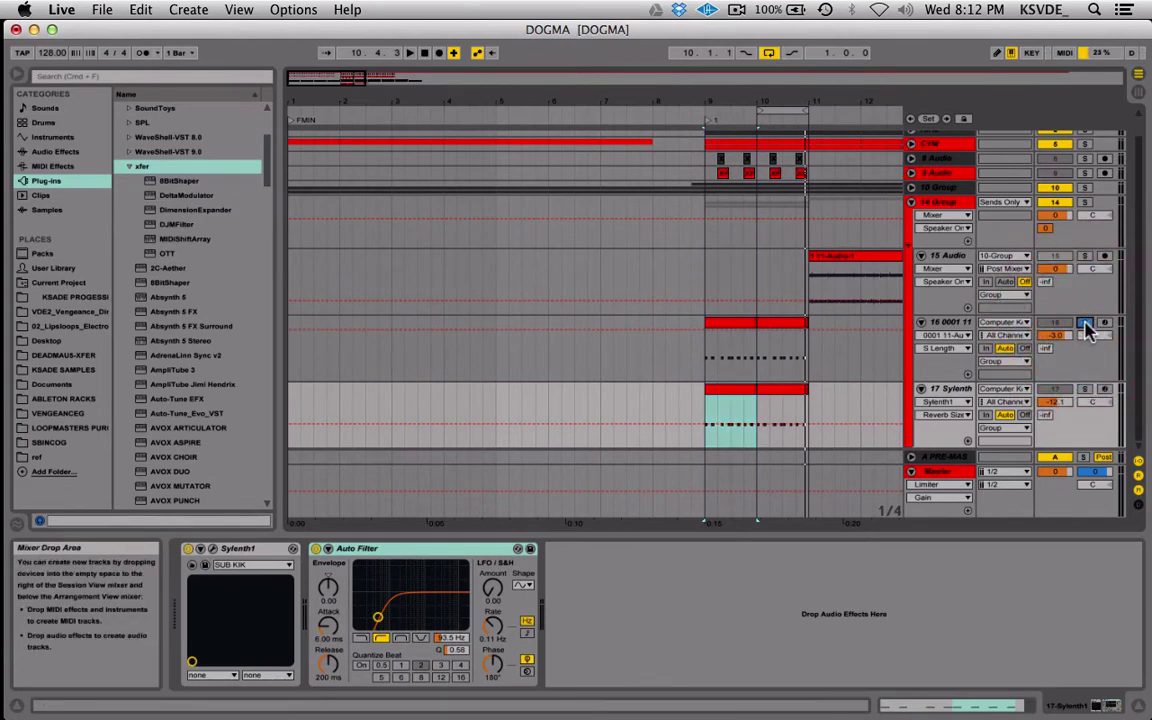
key(space)
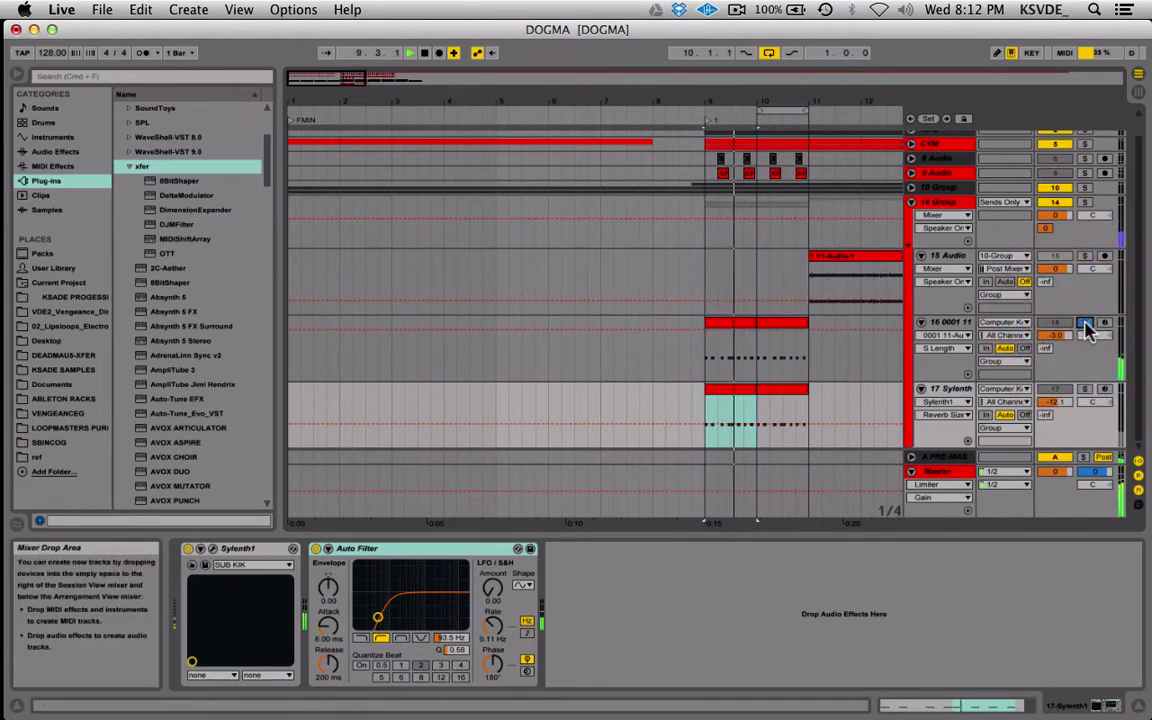
key(space)
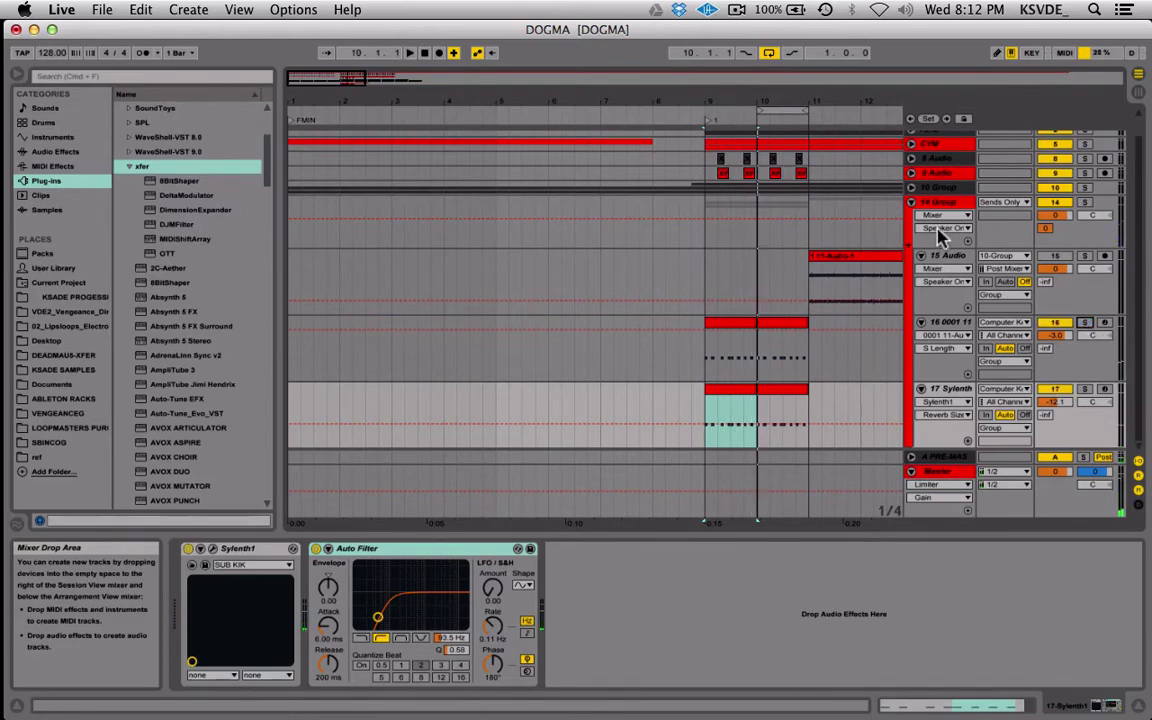
Copy the bar 10 clip from track 16 to the same bar on track 11 in the 10 Group
click(913, 193)
scroll(787, 316, down, 5)
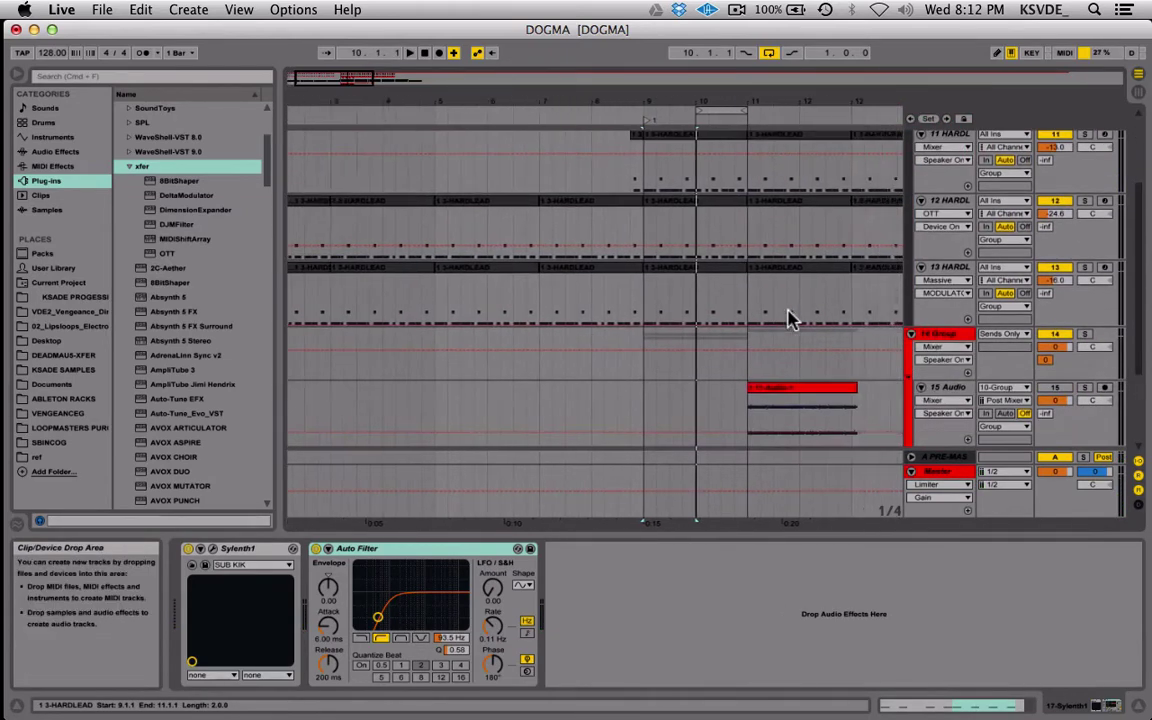
drag(373, 77, 437, 77)
scroll(475, 302, up, 3)
scroll(474, 302, down, 3)
scroll(484, 335, up, 1)
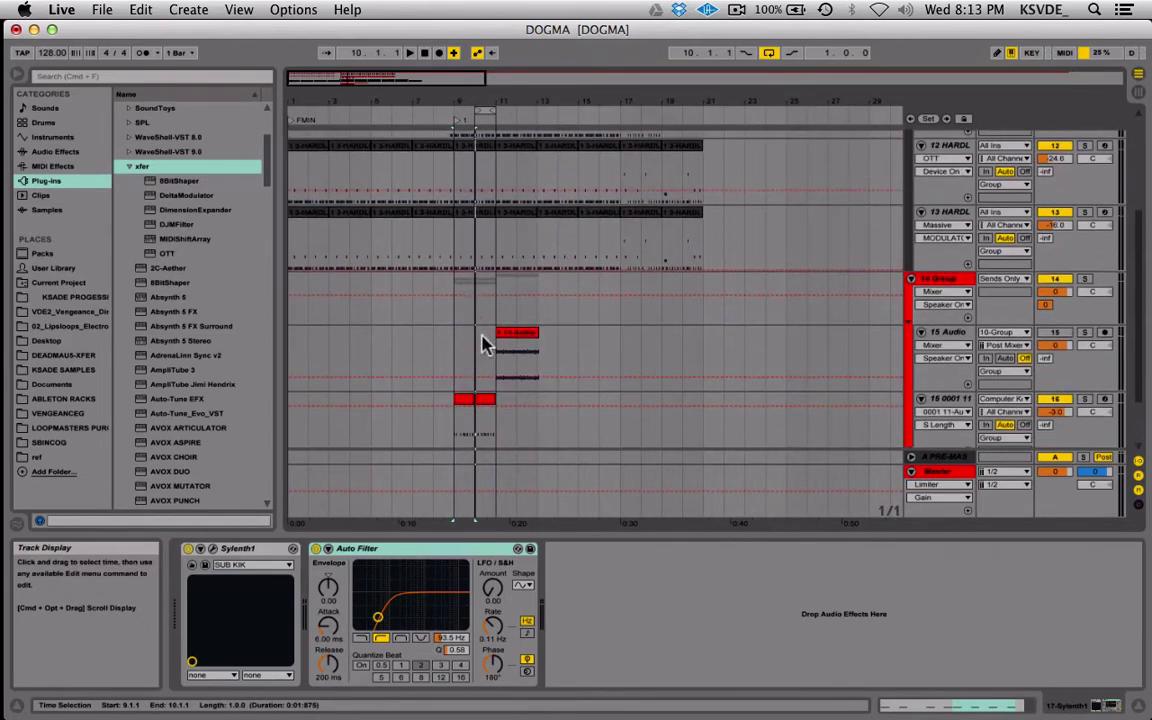
click(487, 398)
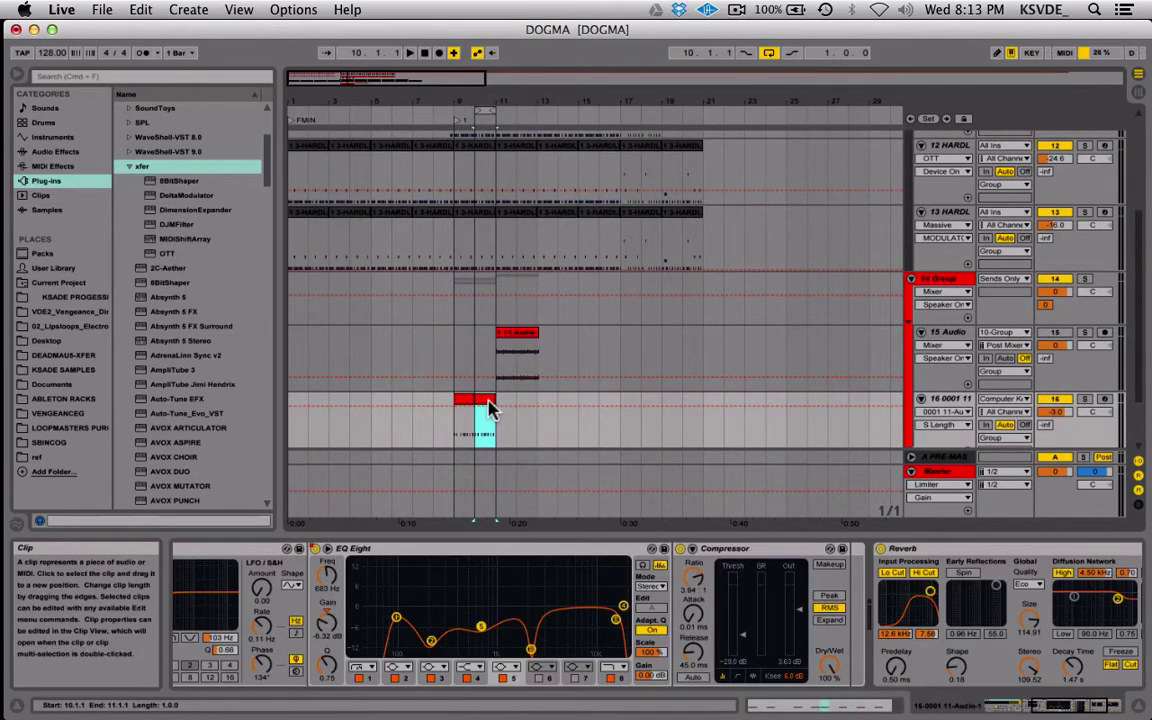
scroll(489, 407, up, 1)
scroll(493, 404, down, 2)
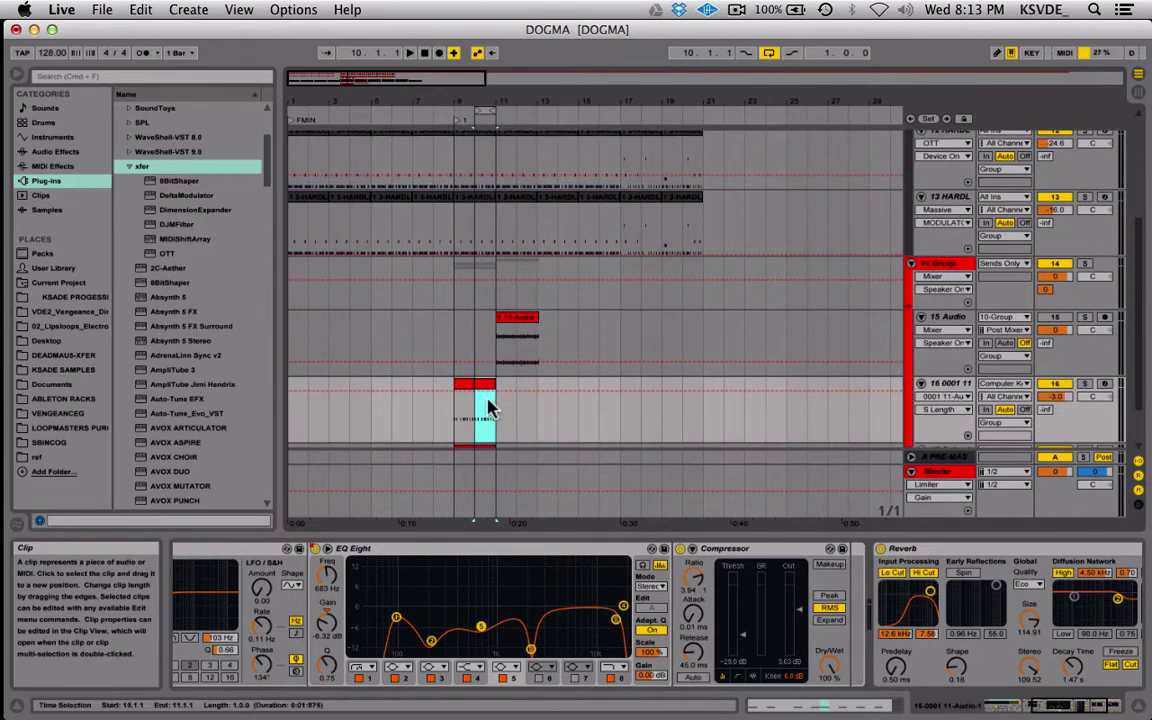
scroll(487, 390, up, 2)
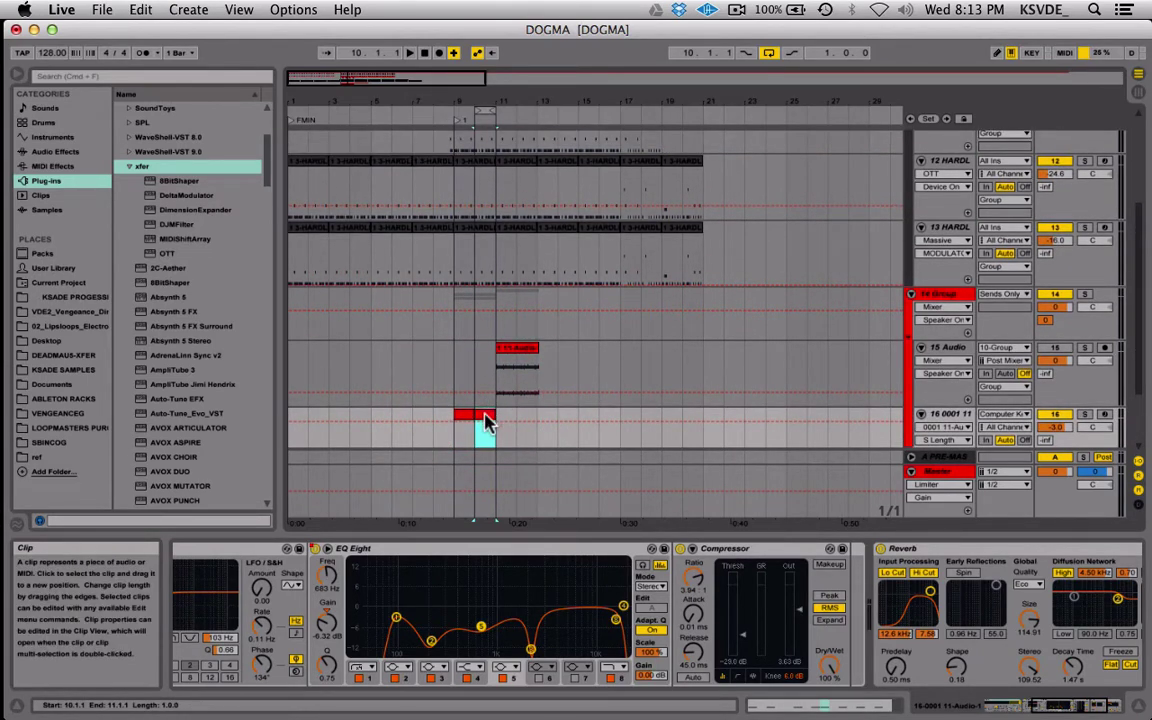
drag(485, 422, 483, 141)
scroll(507, 231, up, 3)
click(484, 263)
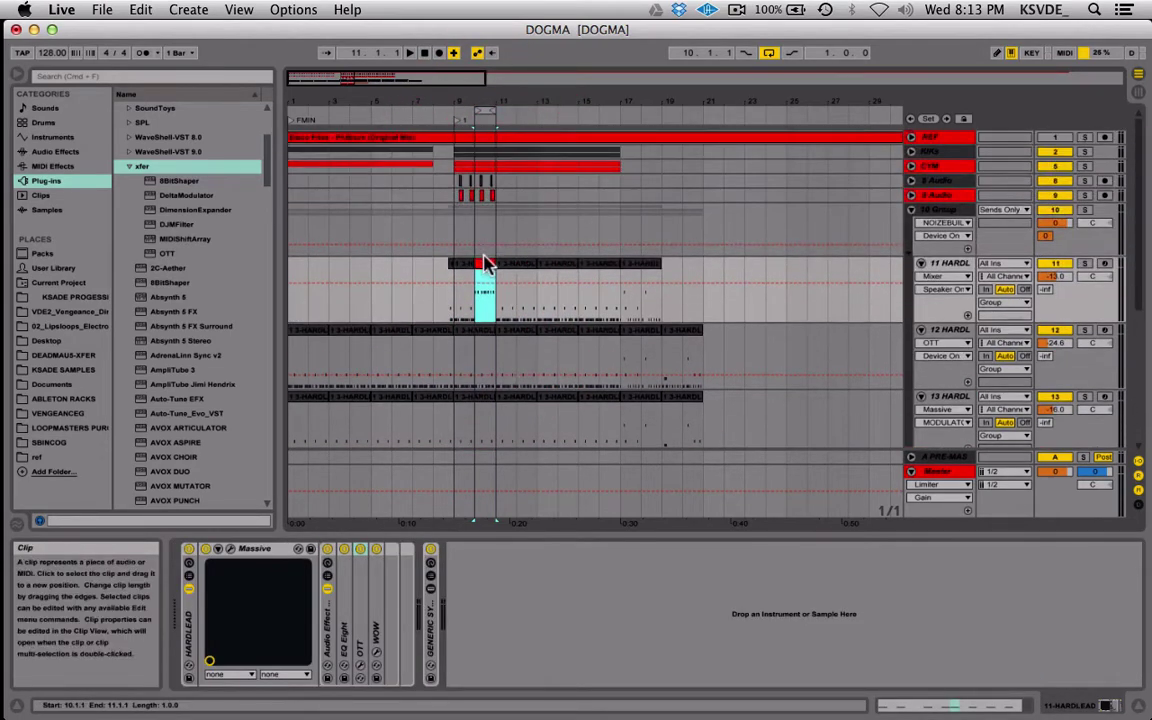
Open the copied bar 10 clip on track 11 and transpose all its notes up to F3
double_click(484, 272)
drag(411, 522, 1028, 645)
key(Up)
key(Up)
key(Up)
key(Up)
key(Up)
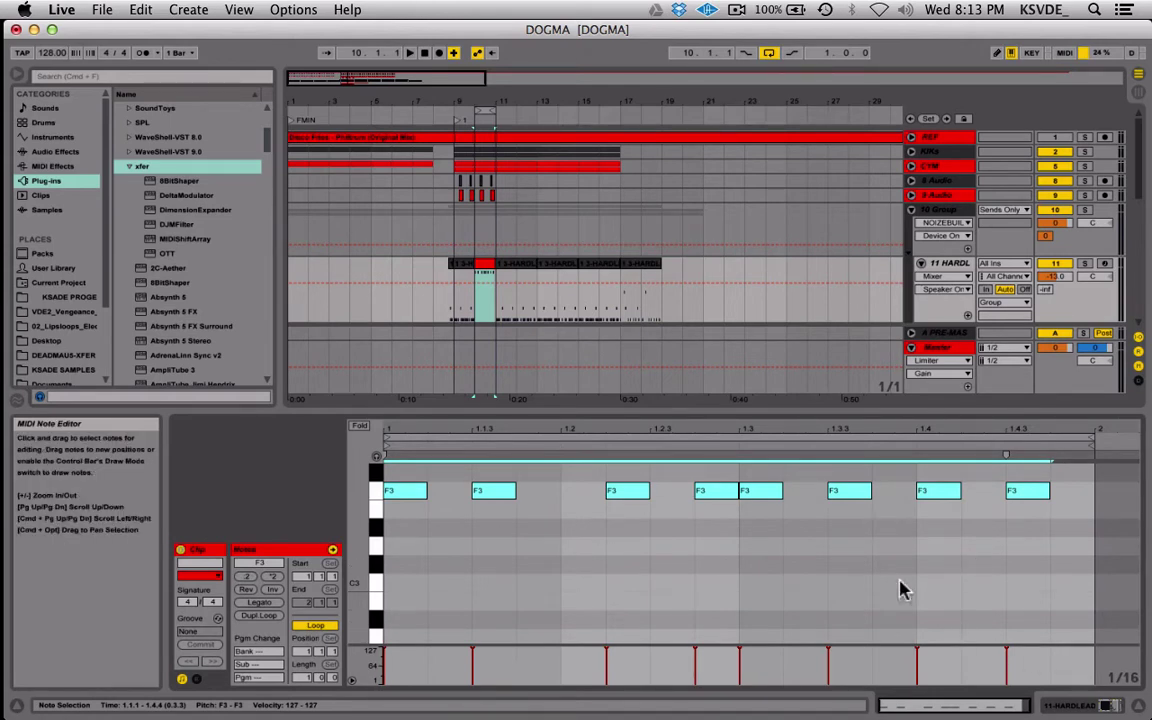
Transpose all the clip's notes down to C3 and back up to F3 to compare the pitches
key(Down)
key(Down)
key(Down)
key(Down)
key(Down)
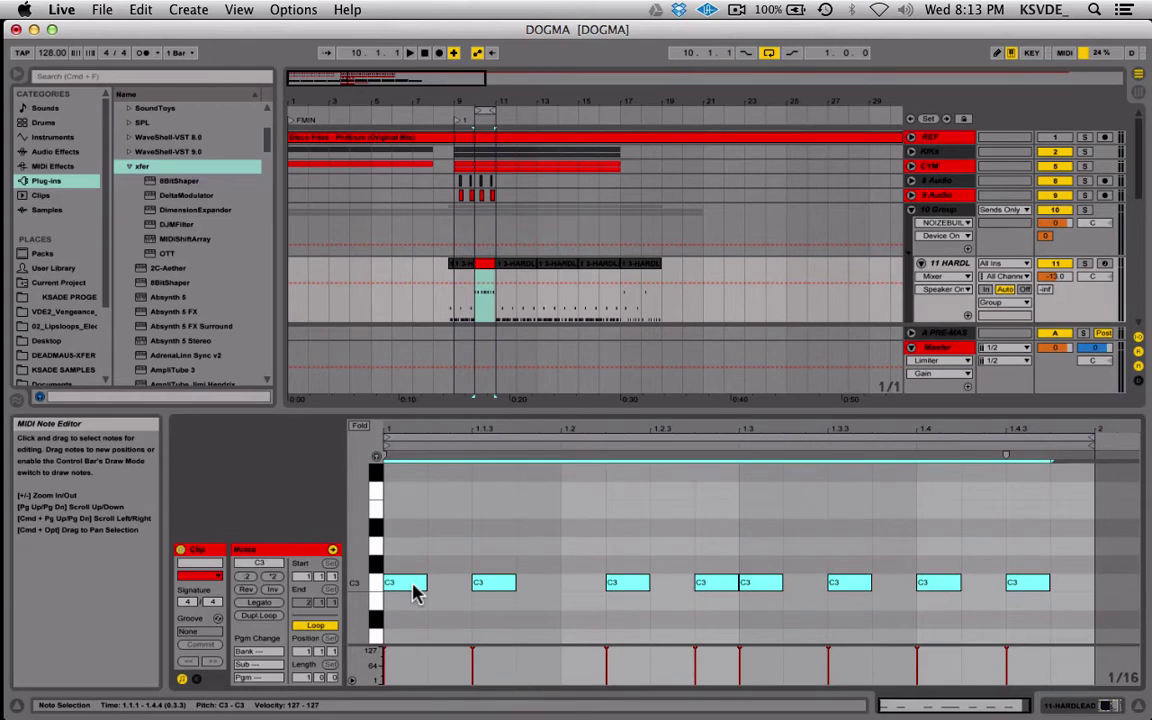
key(Up)
key(Up)
key(Up)
key(Up)
key(Up)
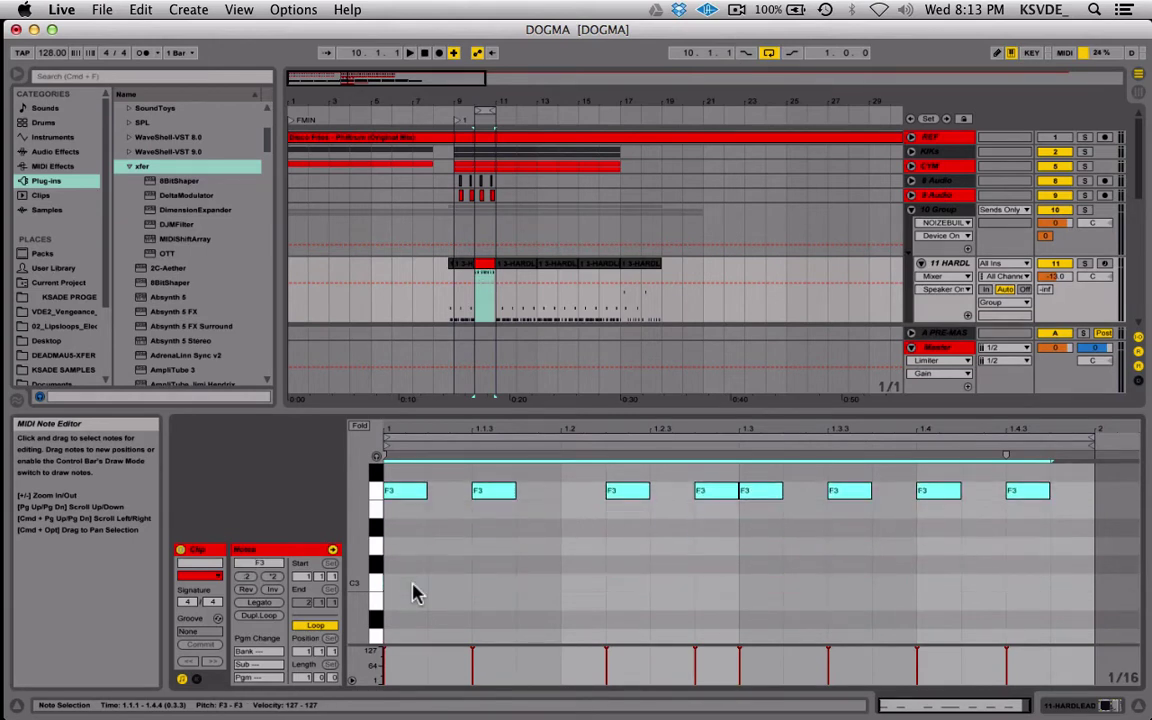
Return to the device view and copy track 11's bar 10 clip to the same bar on tracks 12 and 13
click(486, 266)
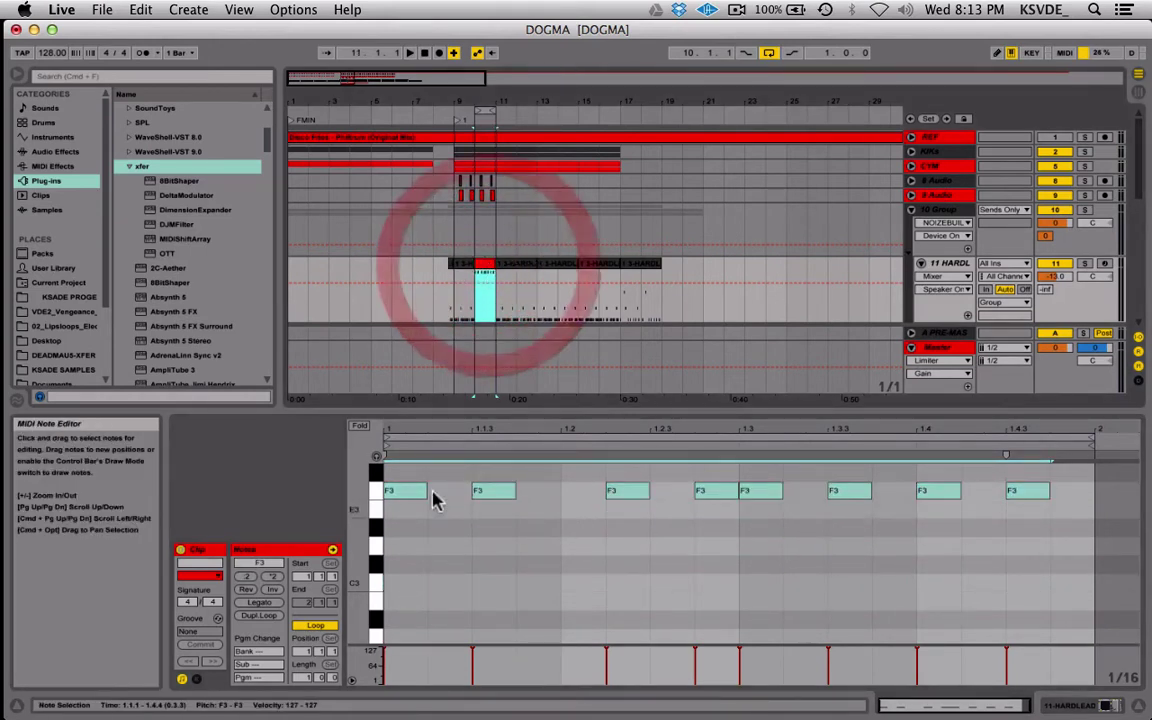
click(1132, 600)
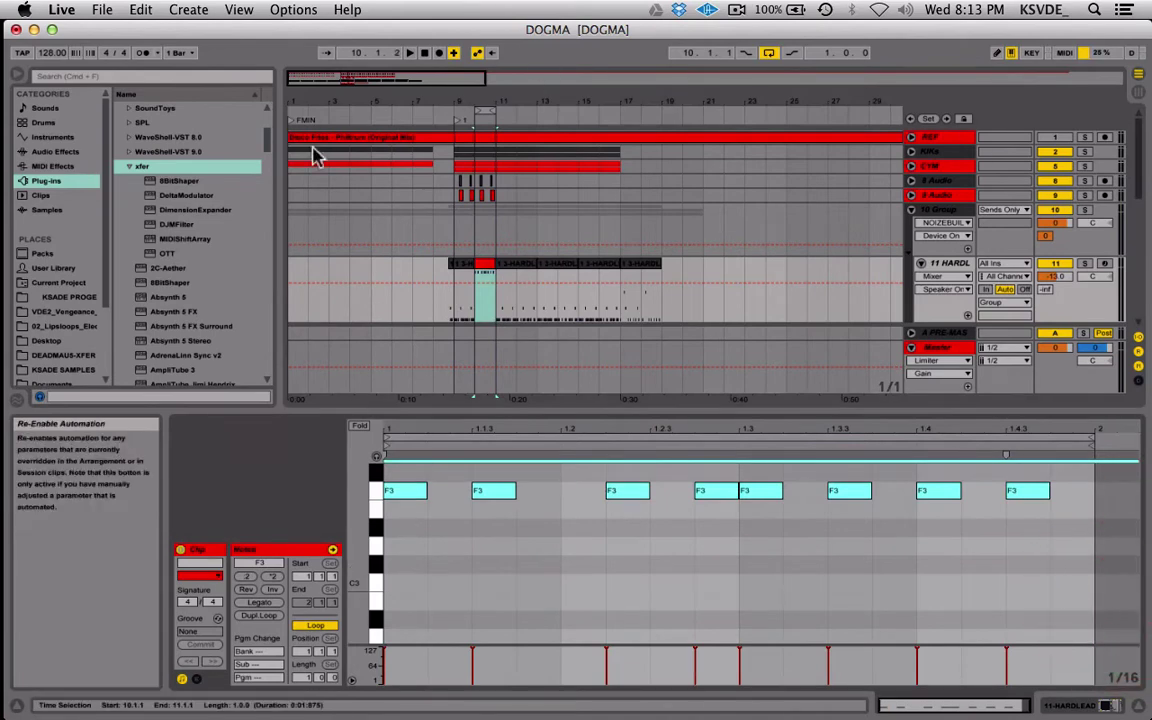
key(shift+Tab)
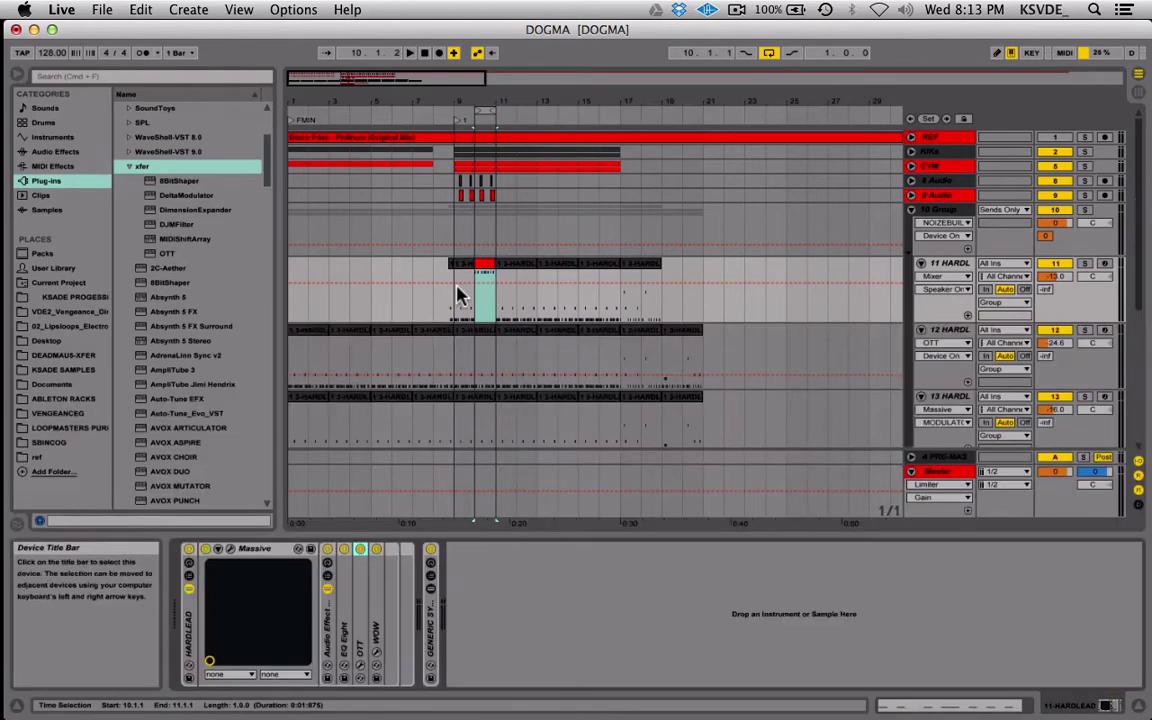
click(486, 266)
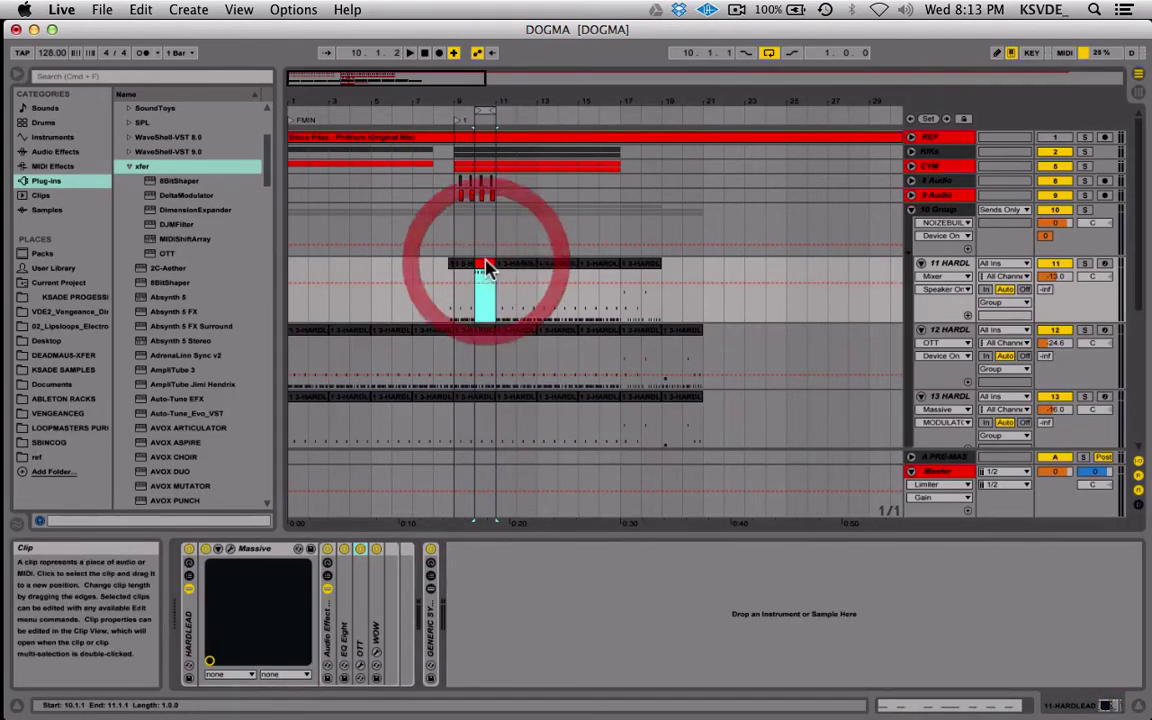
shift+click(484, 330)
shift+click(489, 428)
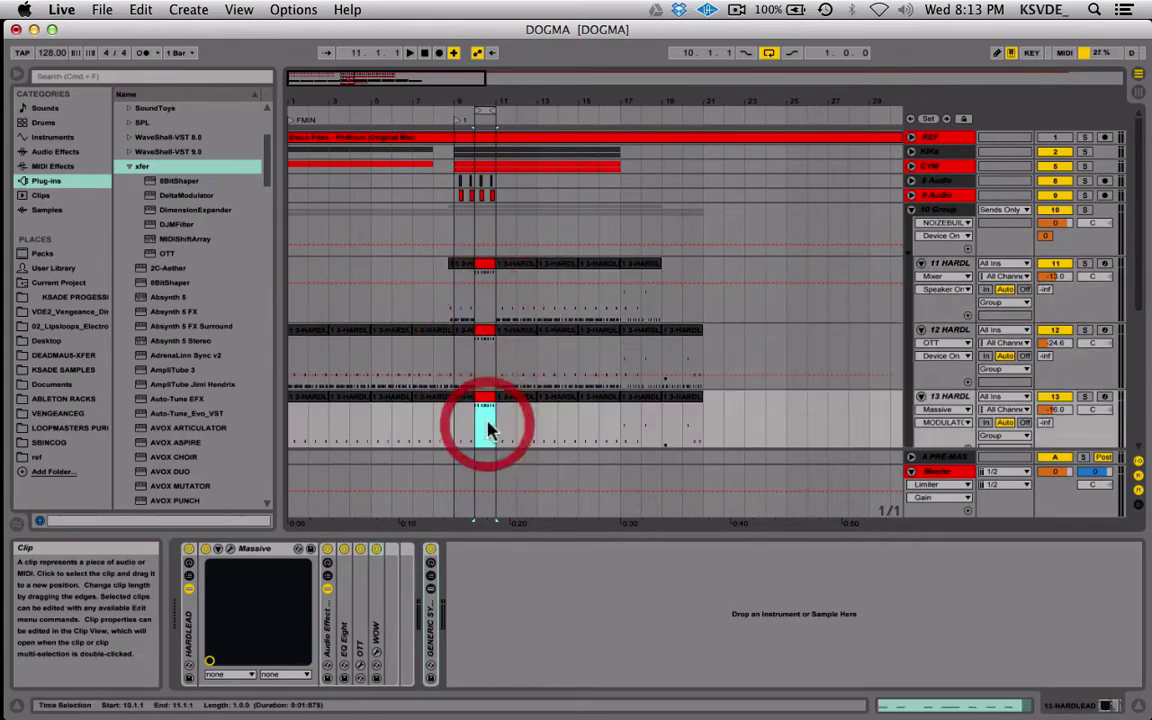
Solo the 10 Group, audition the loop, and transpose all notes in track 11's bar 10 clip down to F2
click(1086, 213)
key(space)
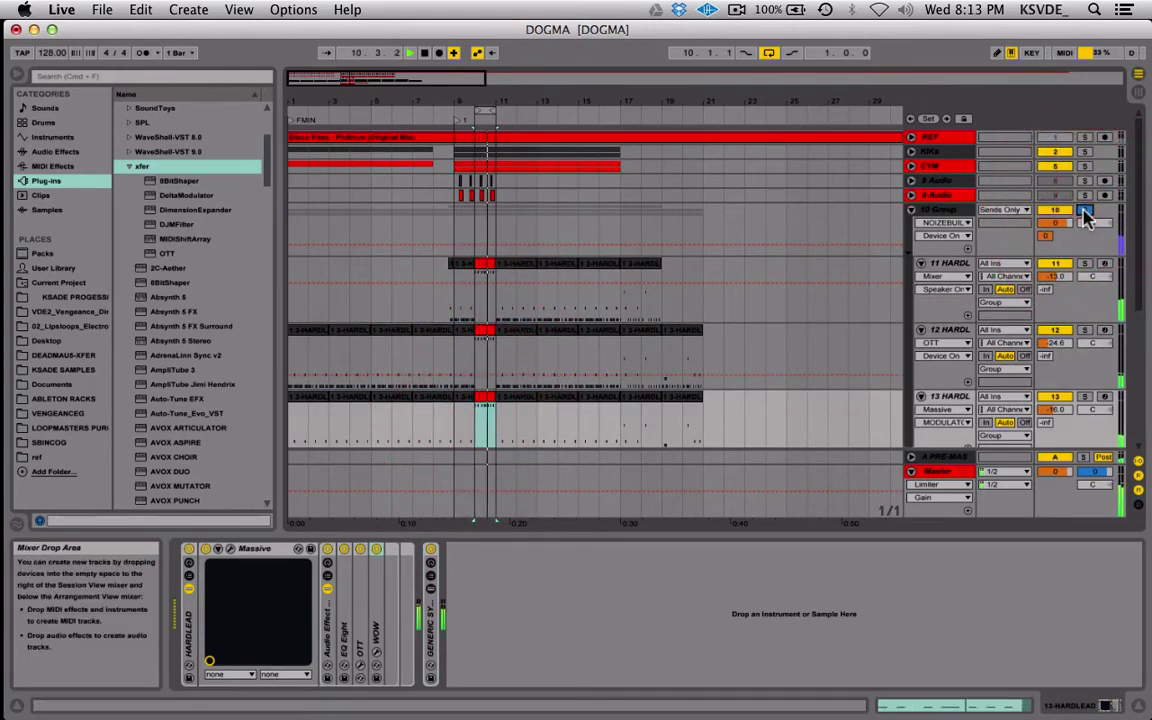
double_click(481, 266)
click(586, 563)
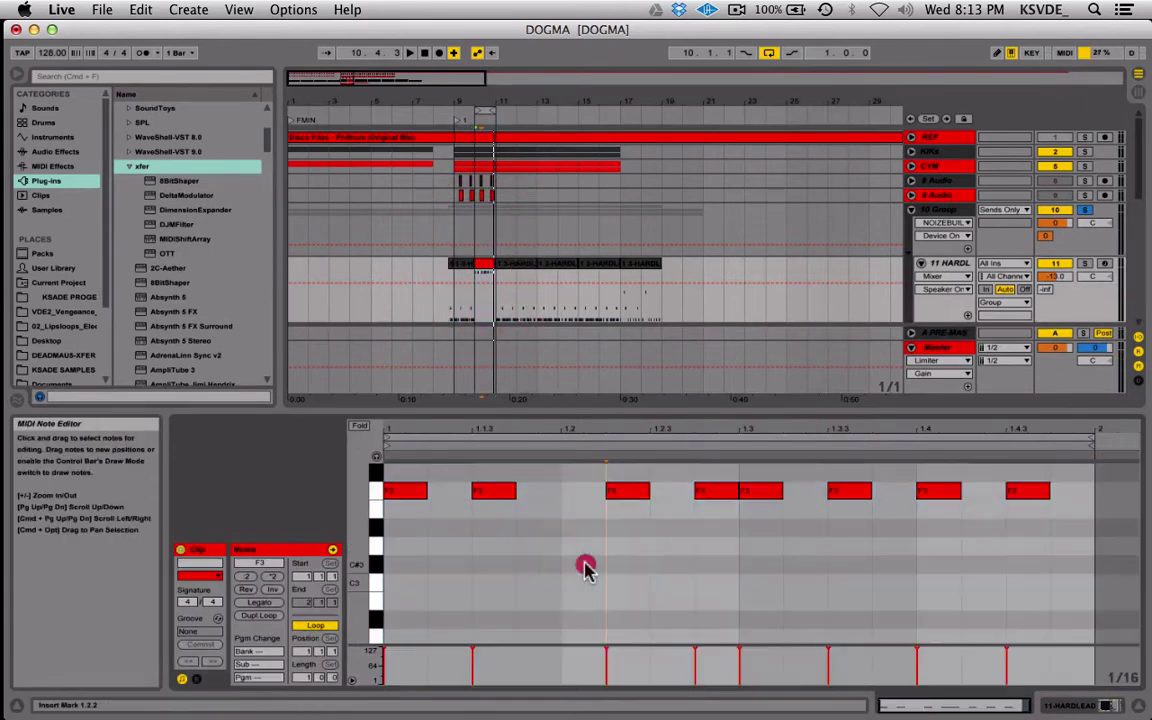
key(super+a)
scroll(586, 570, up, 3)
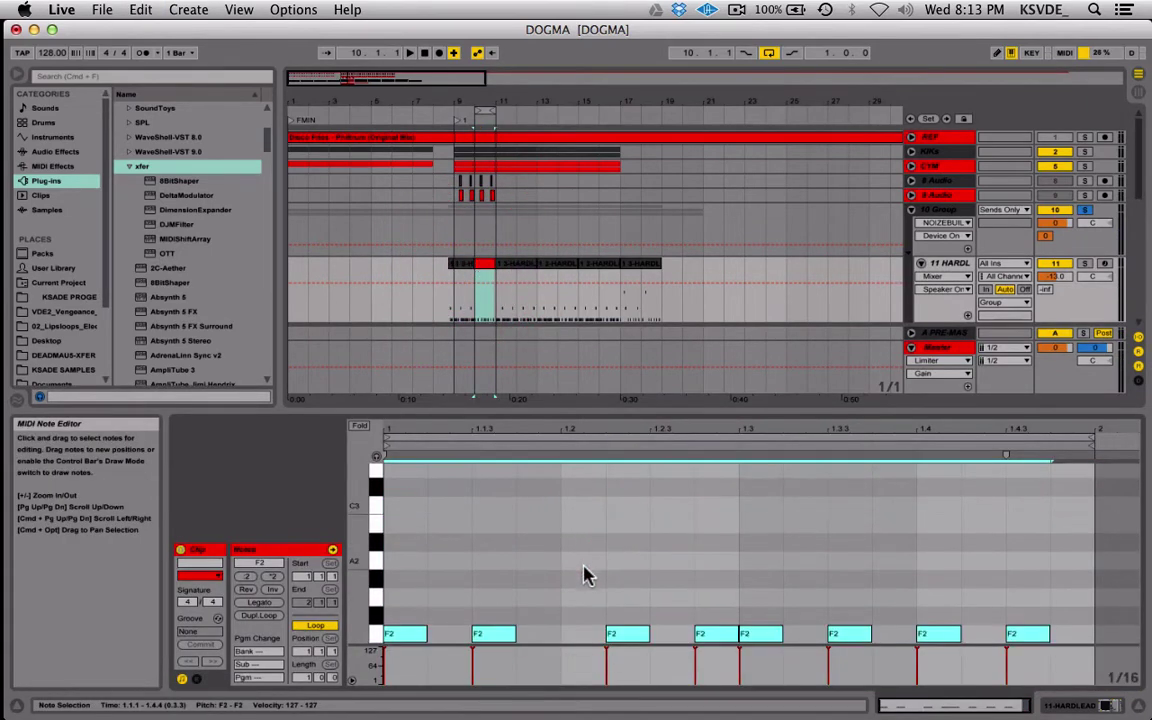
Replace the bar 10 clips on tracks 12 and 13 with copies of track 11's lowered clip and audition the loop
click(488, 285)
key(shift+Tab)
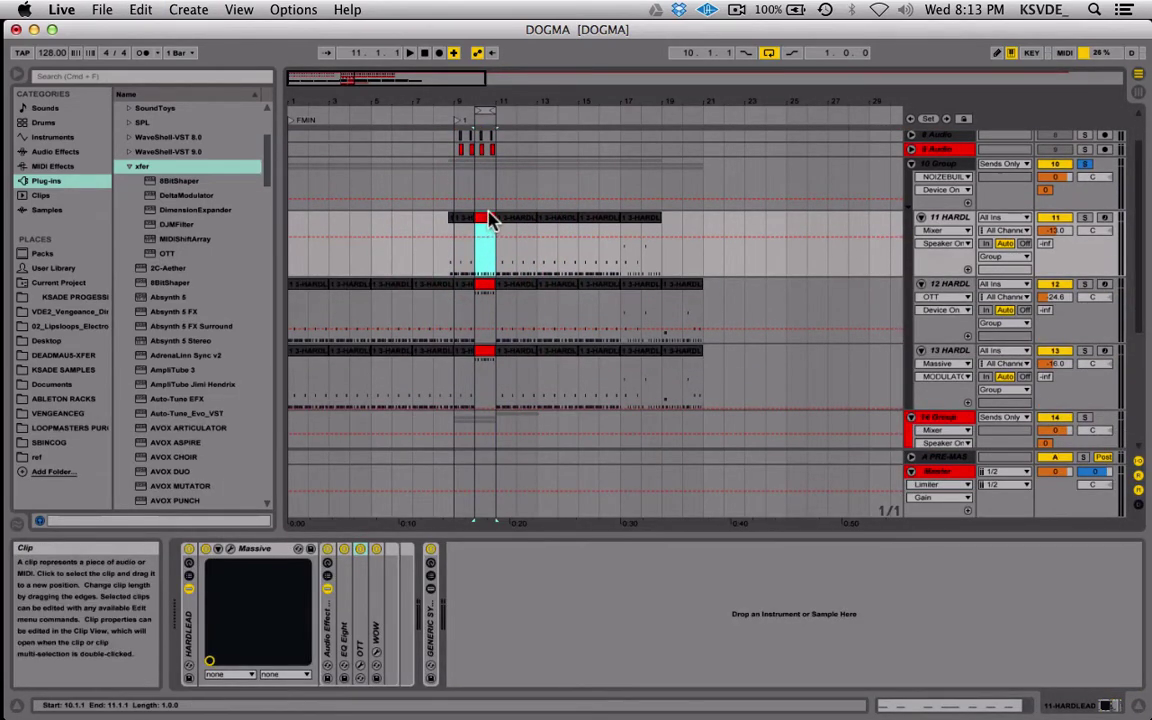
click(491, 275)
click(489, 288)
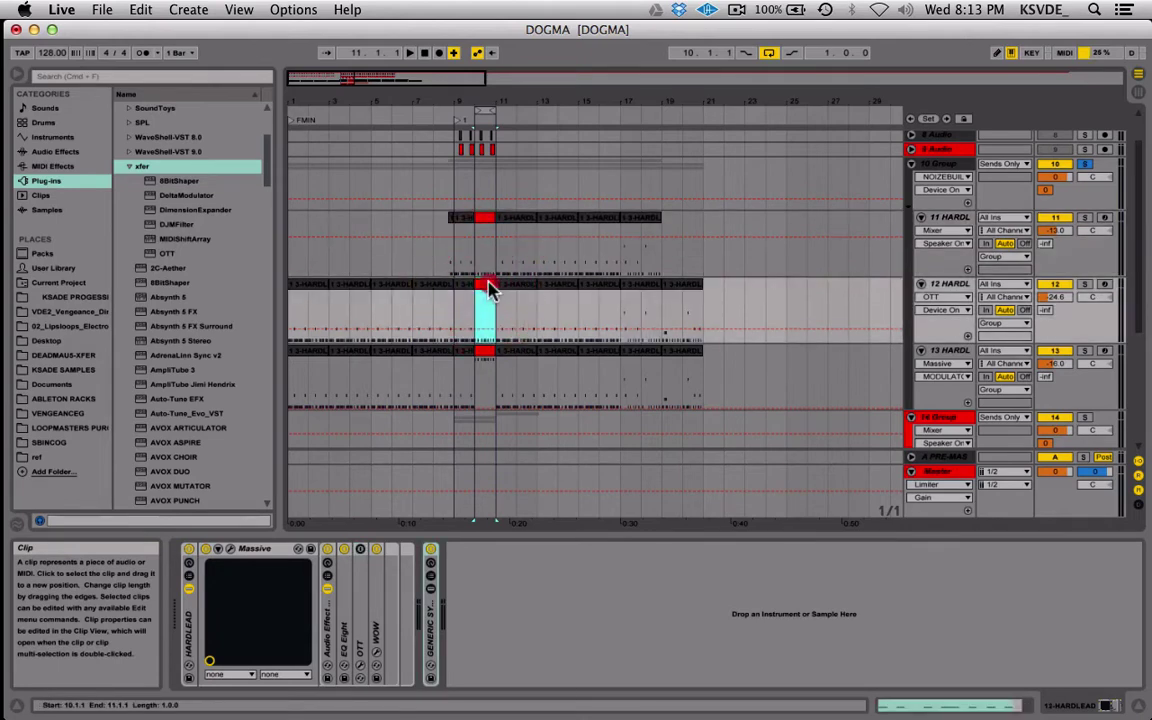
click(492, 358)
key(space)
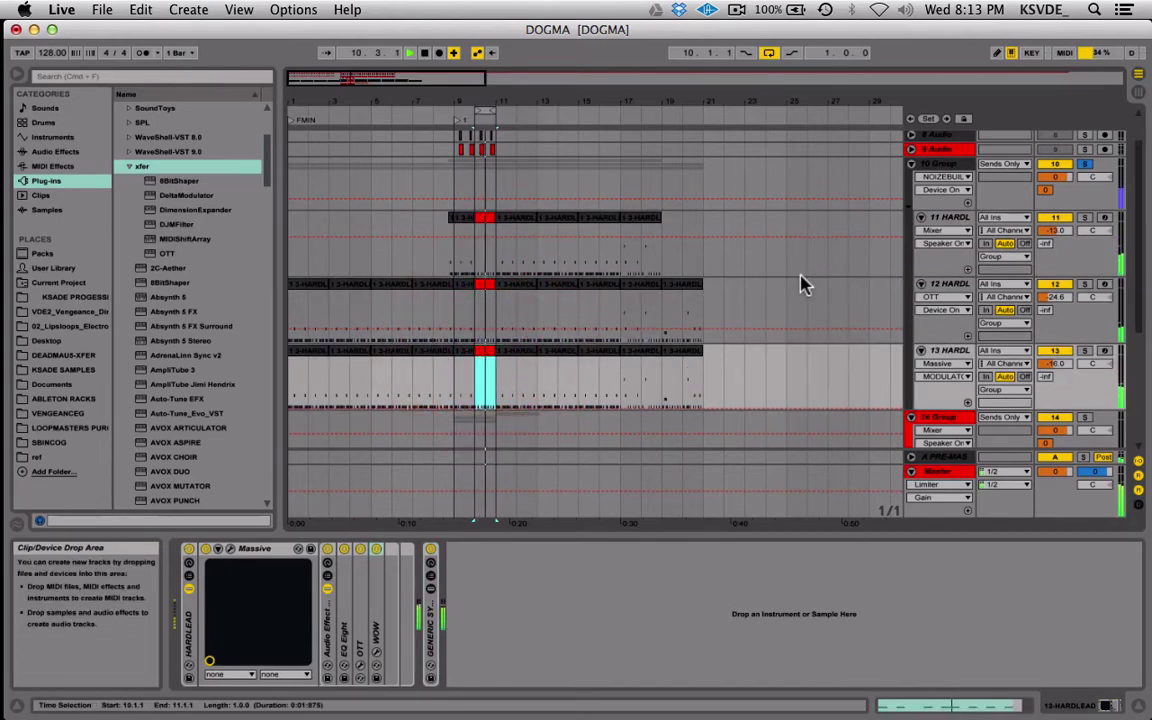
key(space)
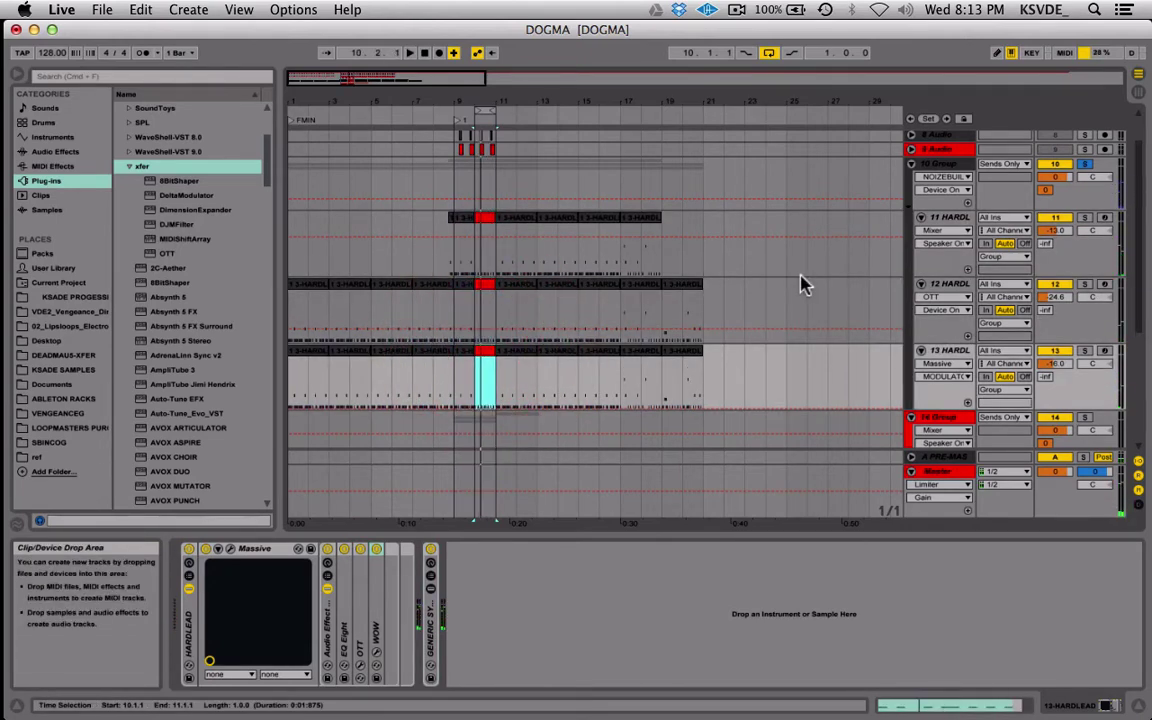
Solo the 14 Group instead of the 10 Group and play the looped bar
scroll(800, 285, down, 4)
scroll(800, 285, up, 3)
scroll(800, 285, down, 5)
scroll(800, 285, up, 3)
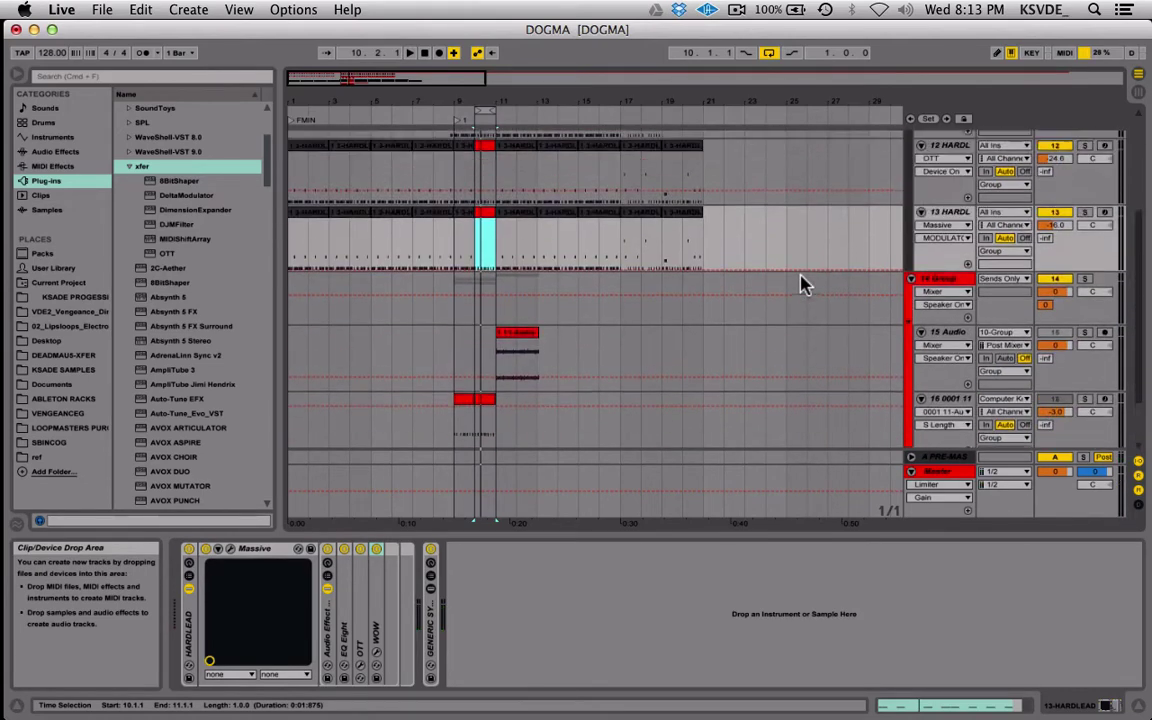
scroll(800, 285, down, 2)
scroll(800, 285, up, 2)
scroll(800, 285, down, 2)
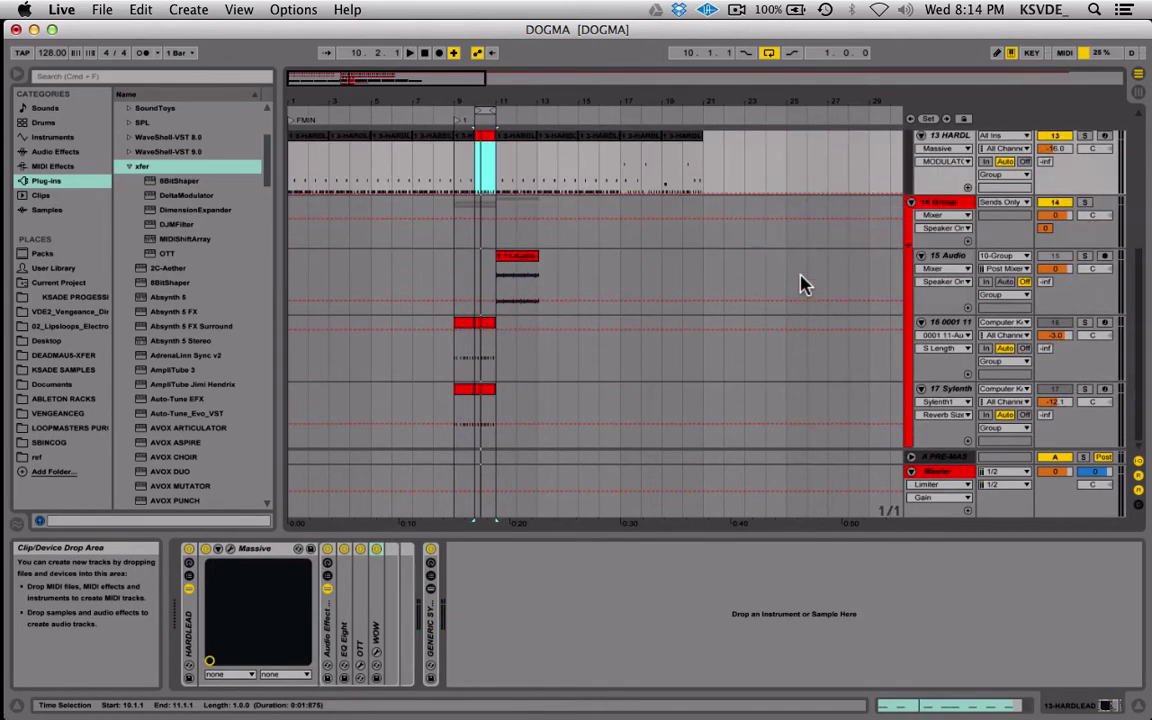
click(1087, 204)
key(space)
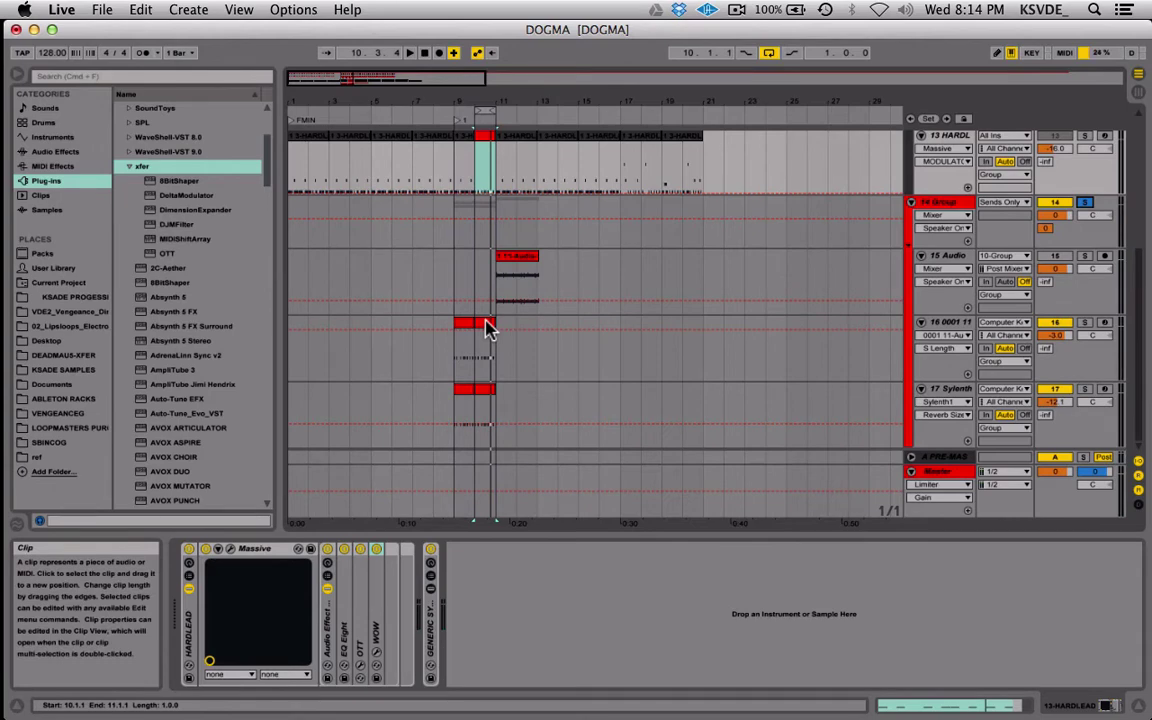
Open track 16's bar 10 clip, select all its notes to check their pitch, and return to the device view
scroll(487, 329, up, 3)
scroll(487, 329, down, 3)
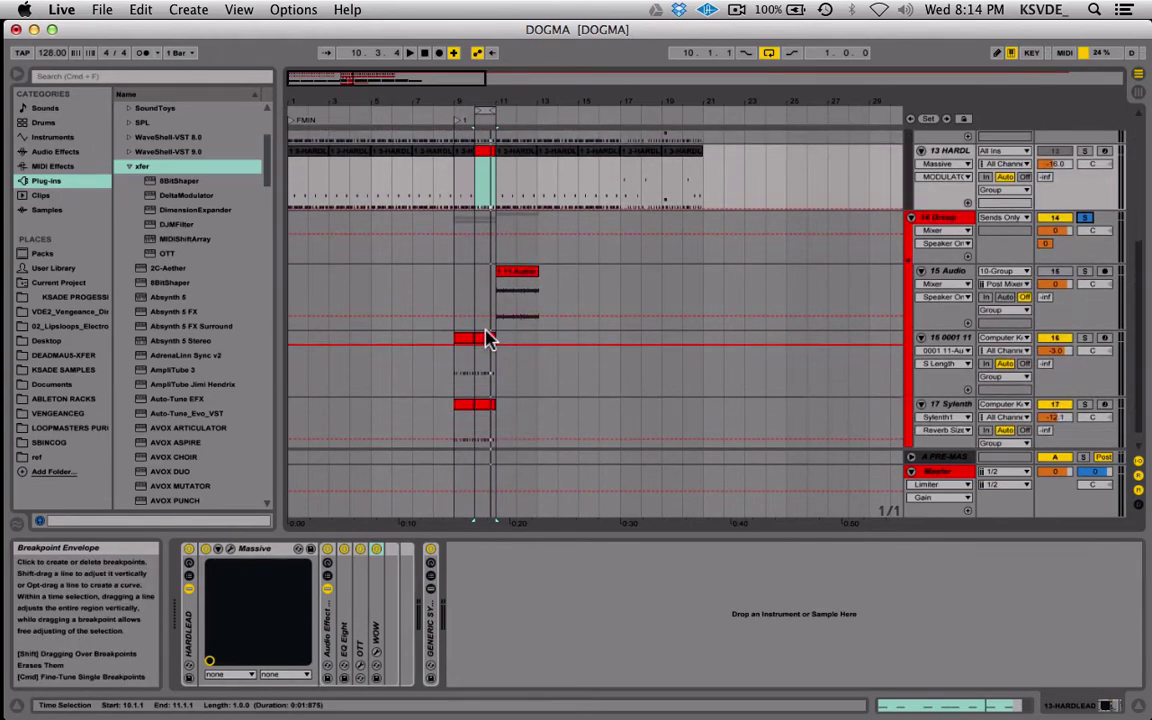
double_click(488, 335)
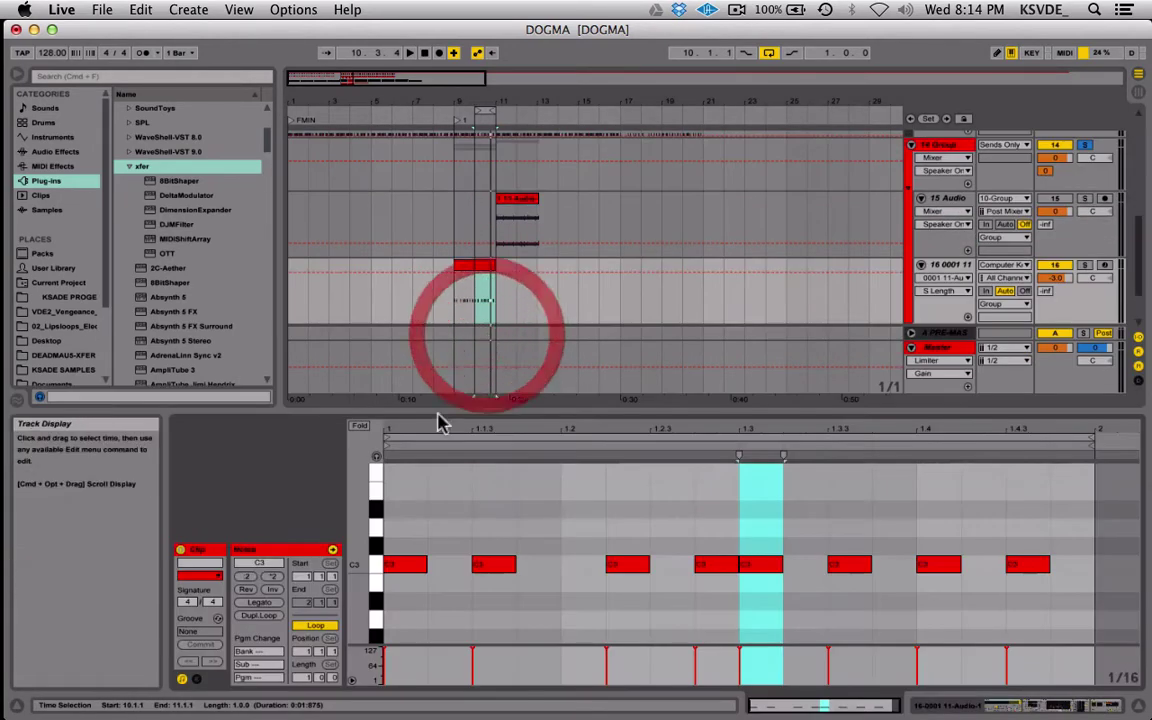
drag(400, 528, 1053, 614)
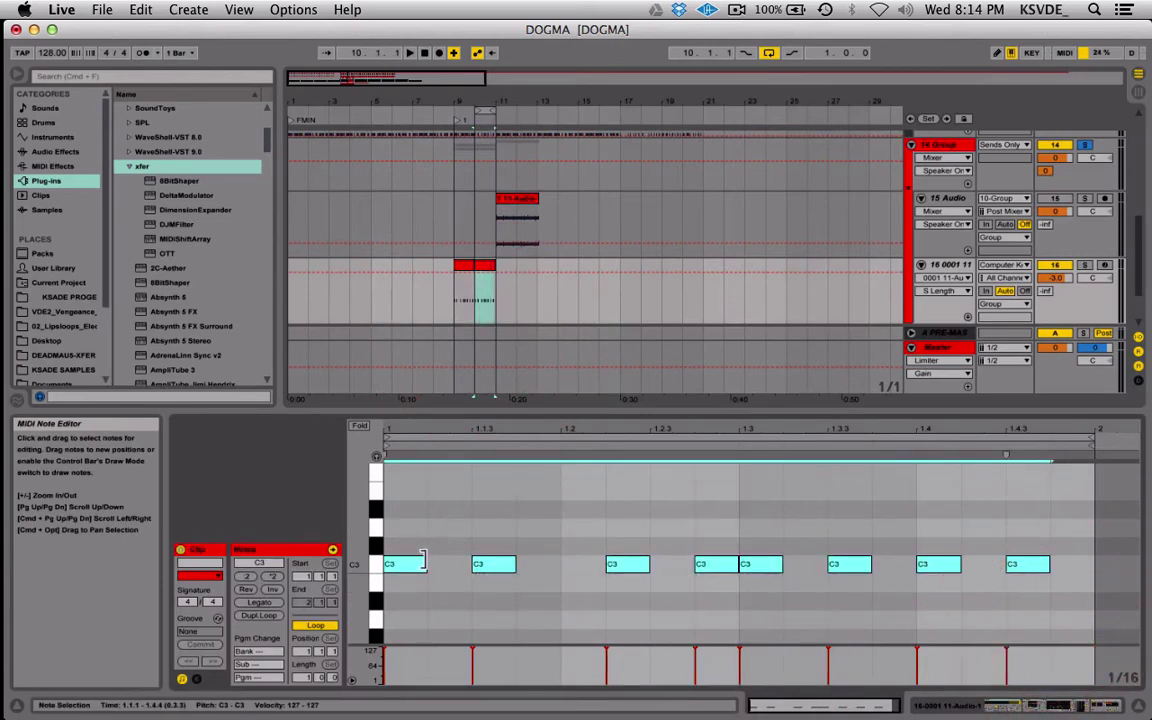
key(shift+Tab)
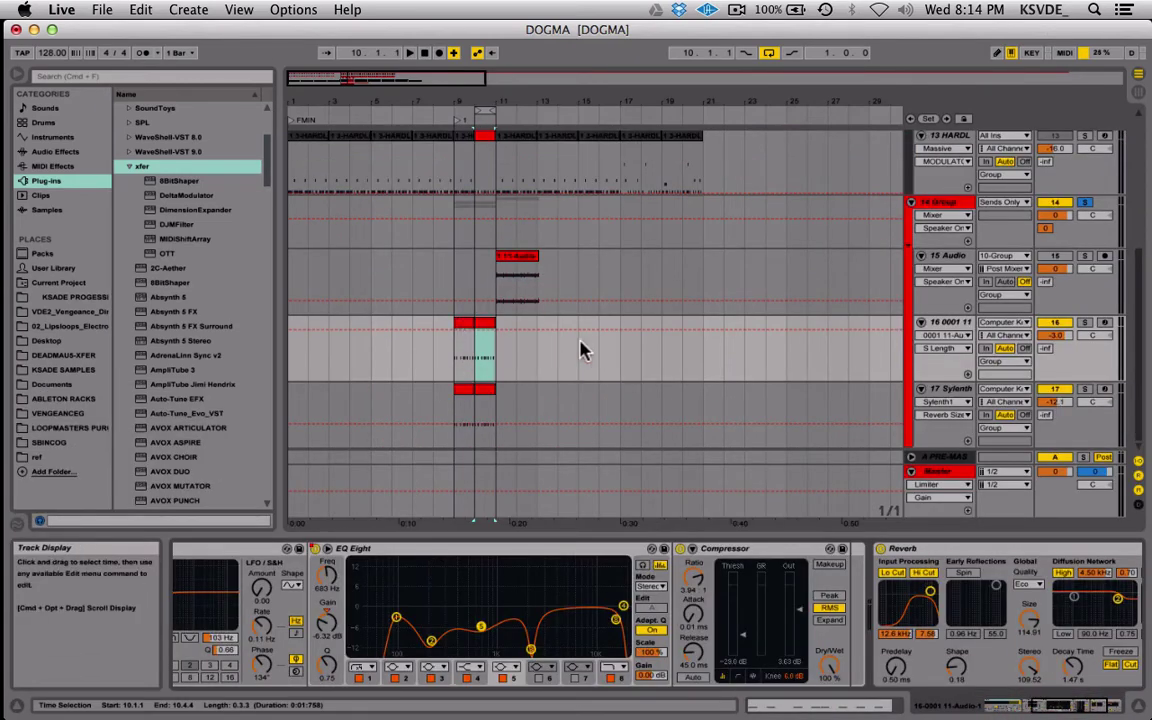
Play the loop while comparing the 10 Group with the 14 Group, clear the solo, and stop playback
scroll(650, 320, up, 5)
key(space)
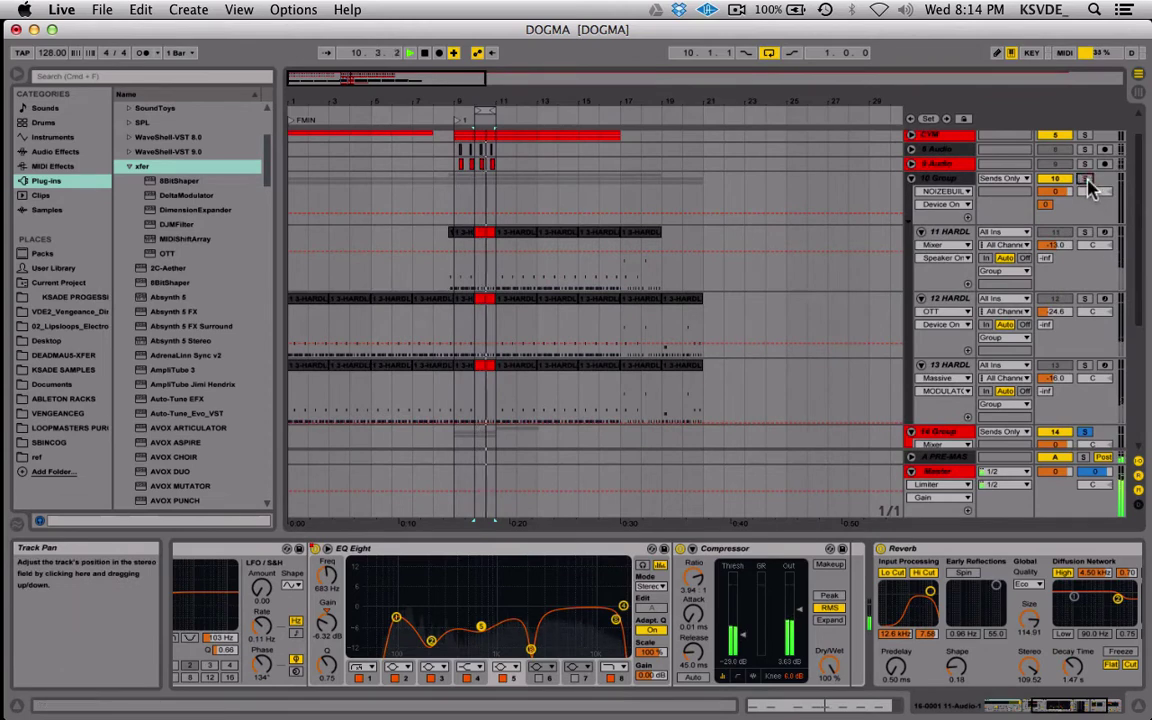
click(1085, 179)
click(1088, 186)
scroll(751, 285, down, 5)
key(space)
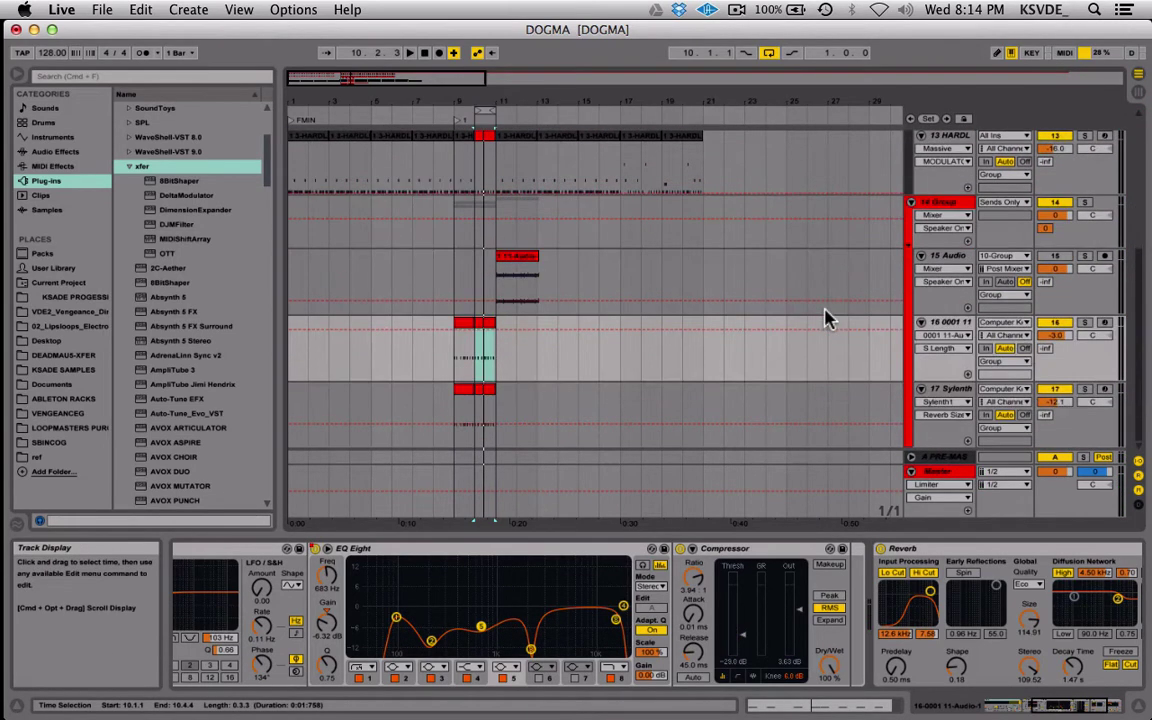
Select track 15's audio clip, bring up track 16's devices, and select its bar 10 clip
click(507, 257)
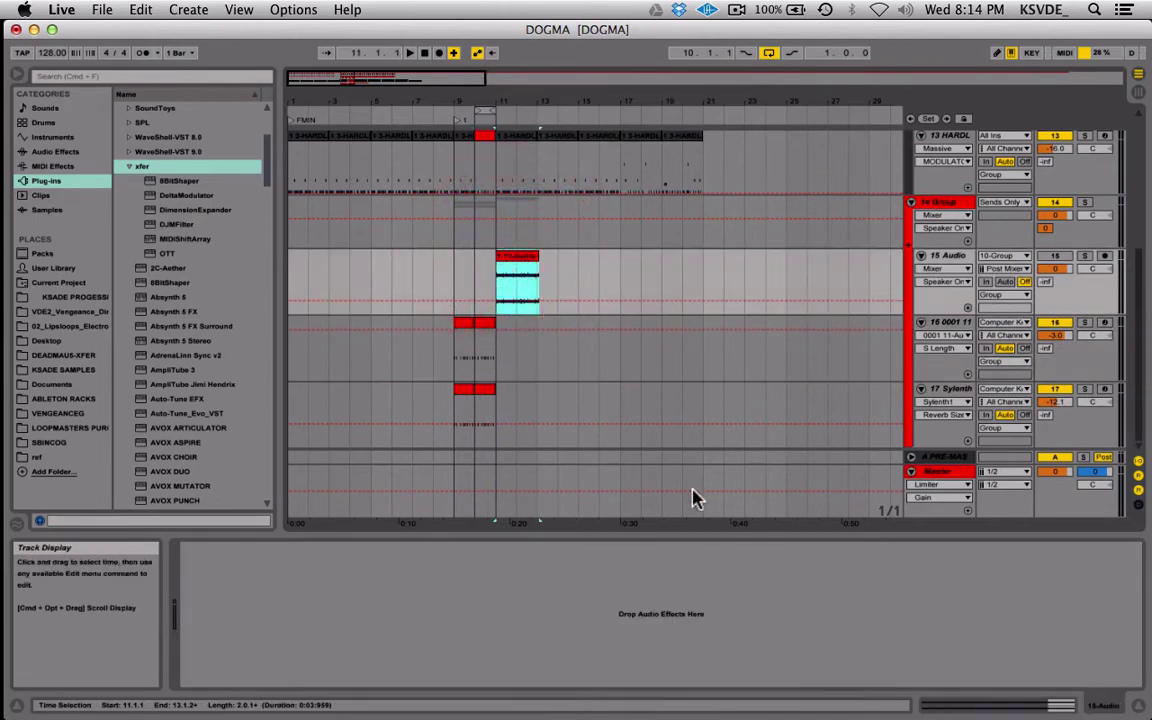
click(955, 326)
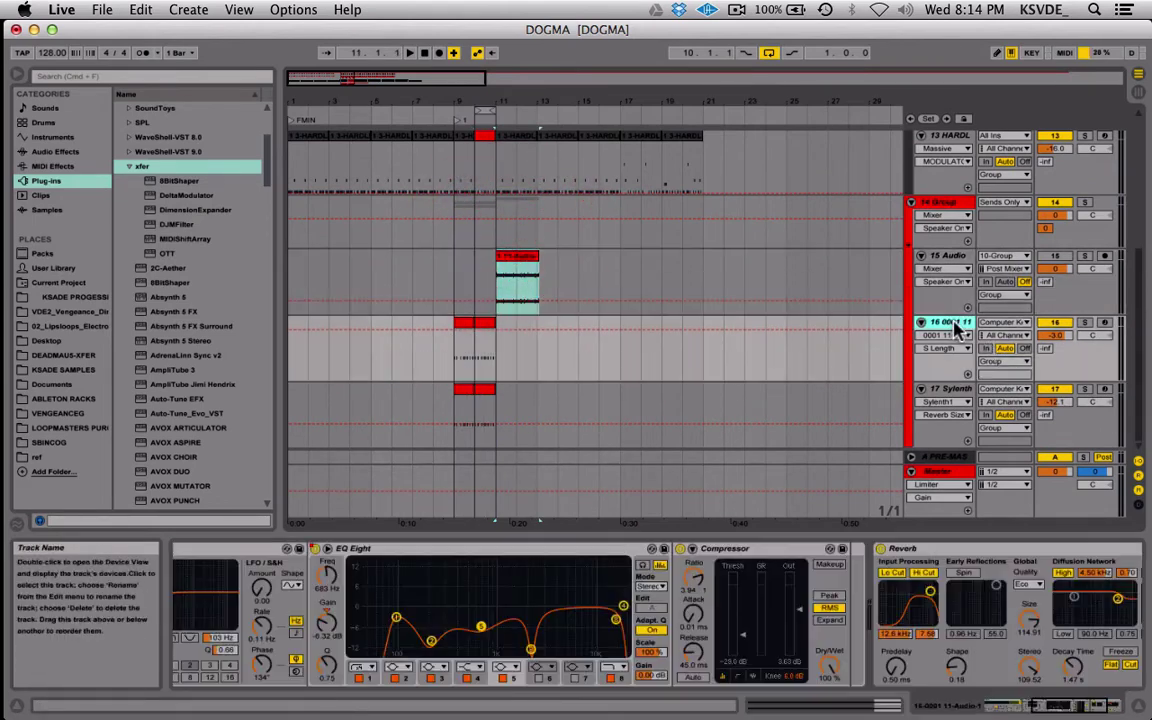
click(488, 347)
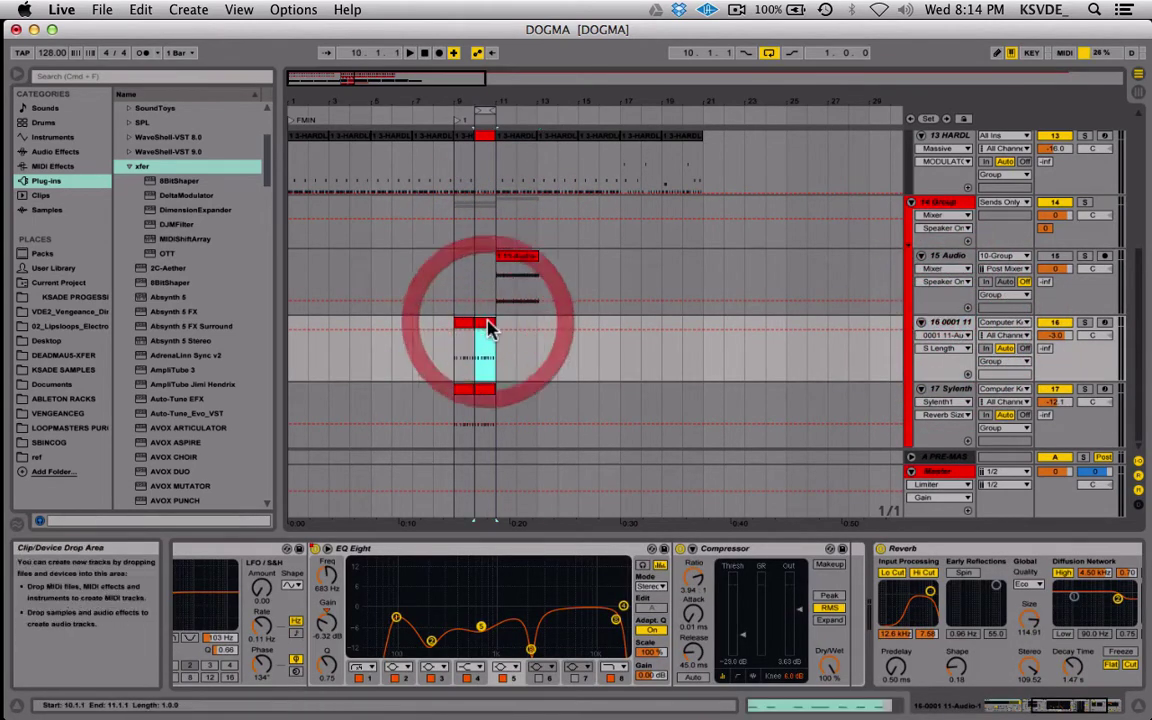
scroll(488, 330, up, 1)
scroll(490, 328, up, 2)
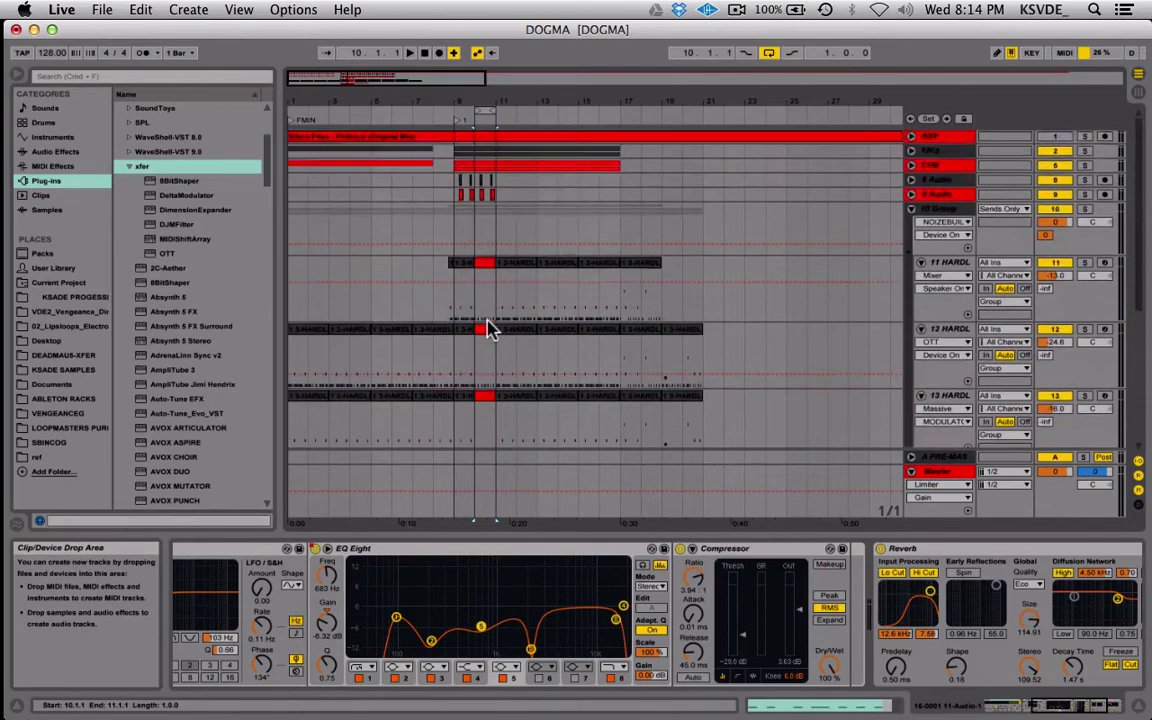
scroll(490, 330, down, 3)
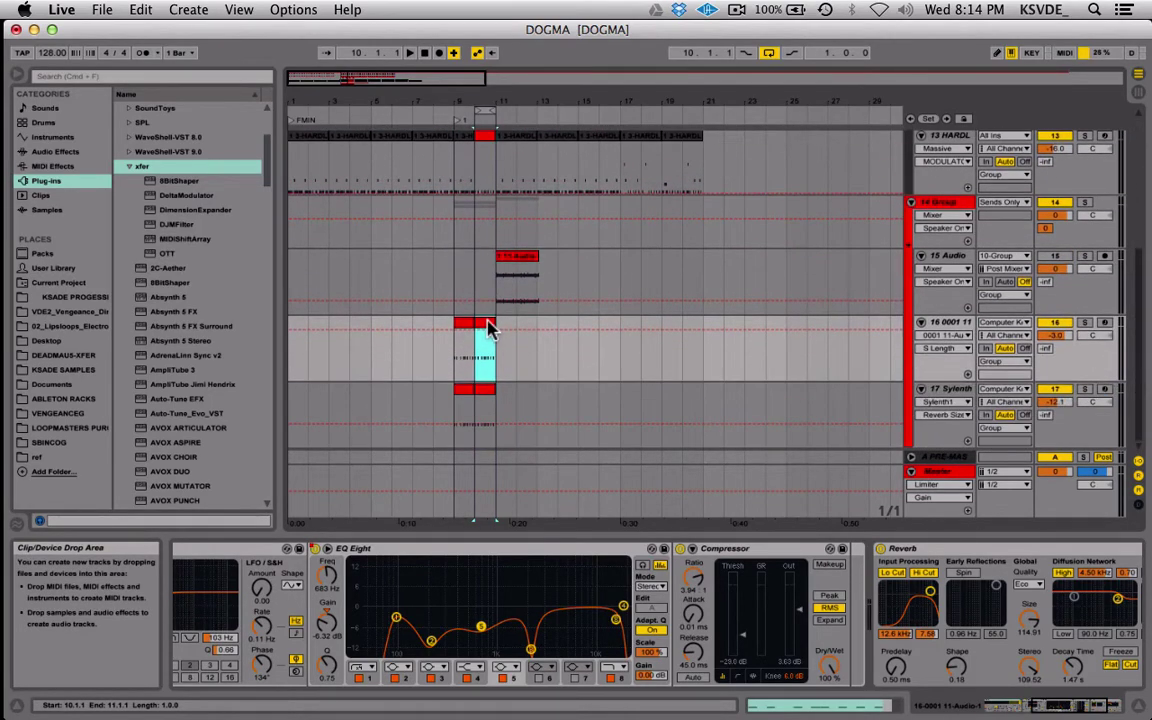
Bring the start of track 16's device chain into view and examine the Simpler's settings
click(488, 326)
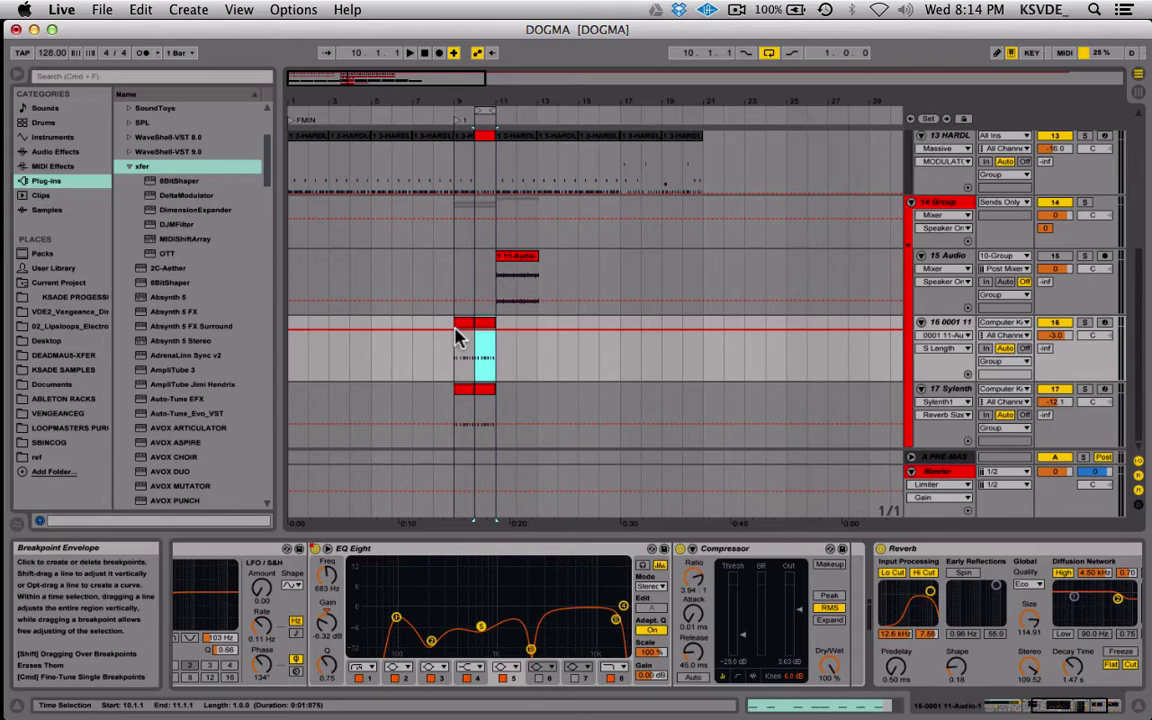
scroll(399, 625, left, 10)
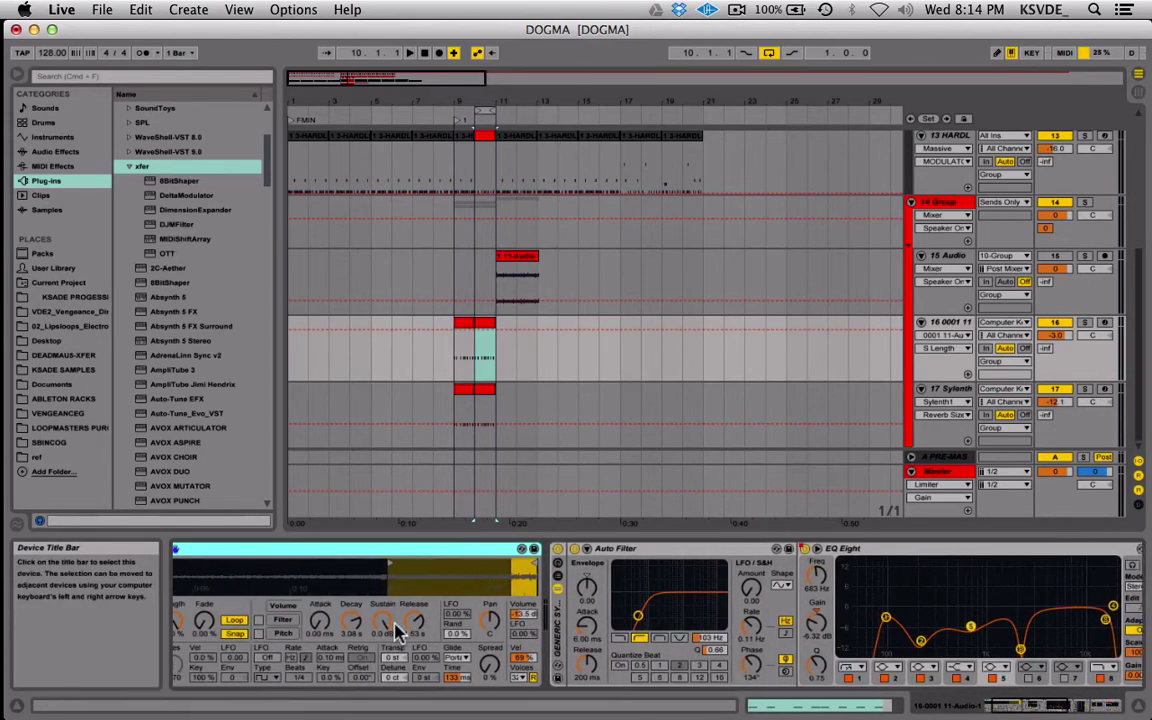
scroll(399, 630, left, 3)
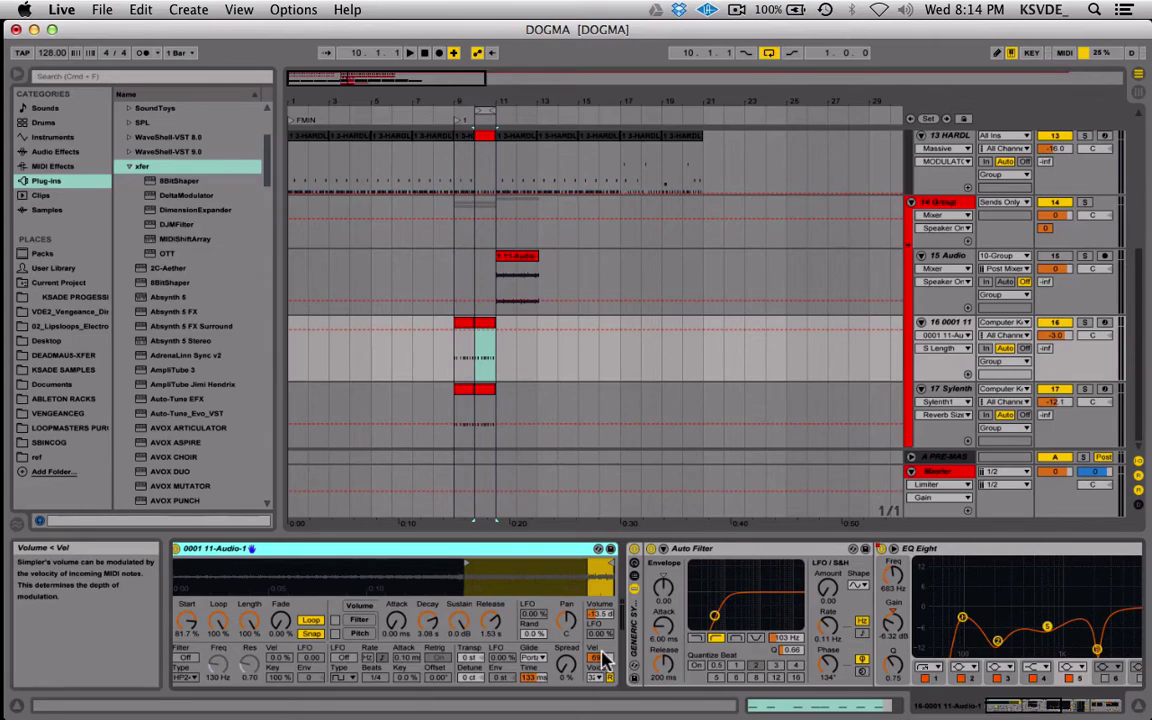
Play the arrangement from bar 9 of track 11, then solo the 10 Group and listen to it alone
scroll(586, 424, up, 10)
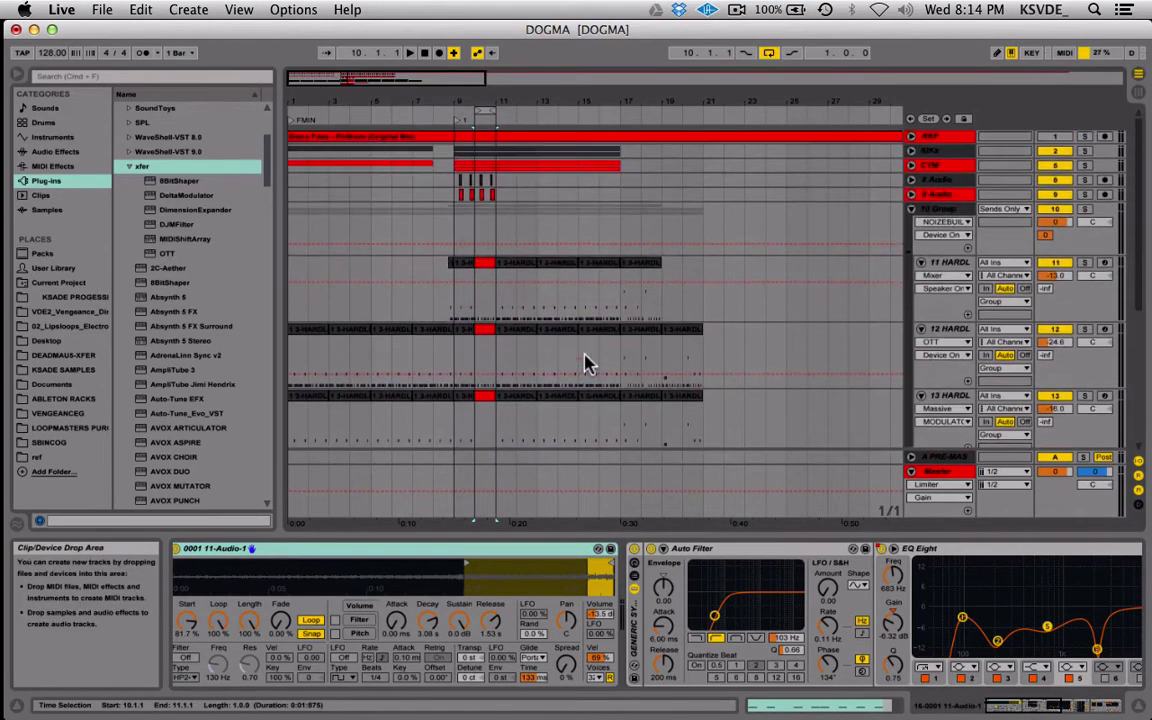
scroll(586, 363, down, 4)
scroll(586, 363, up, 4)
scroll(586, 363, down, 3)
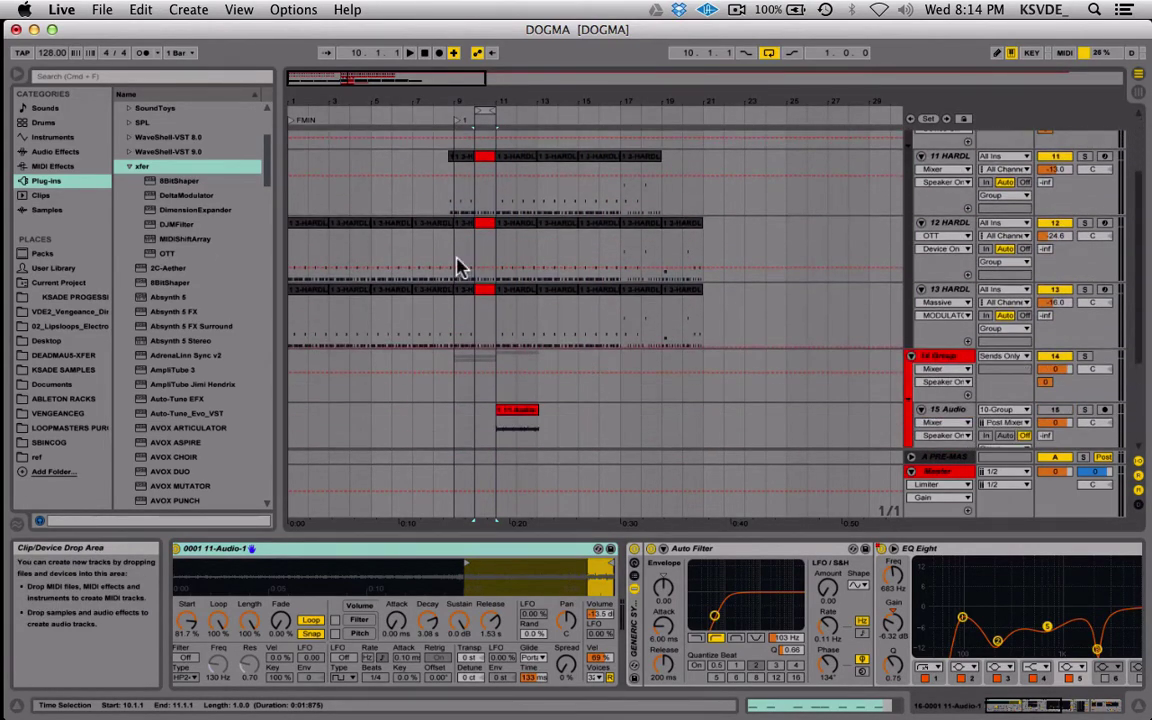
click(451, 196)
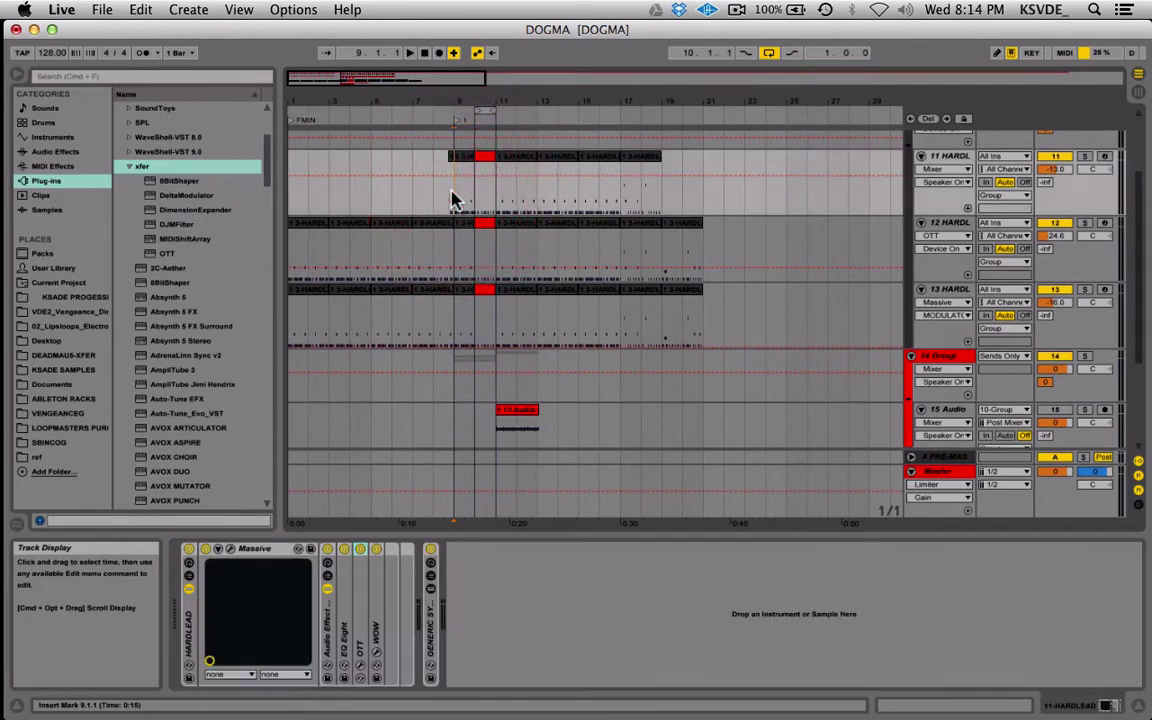
key(space)
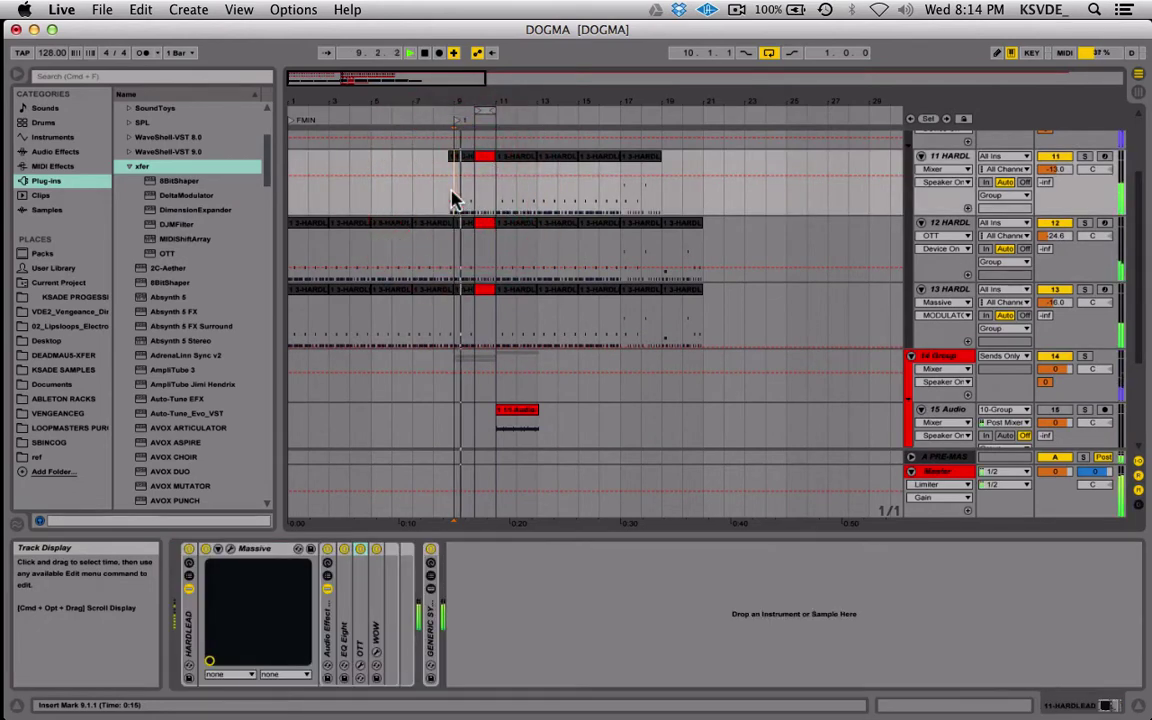
scroll(620, 245, up, 3)
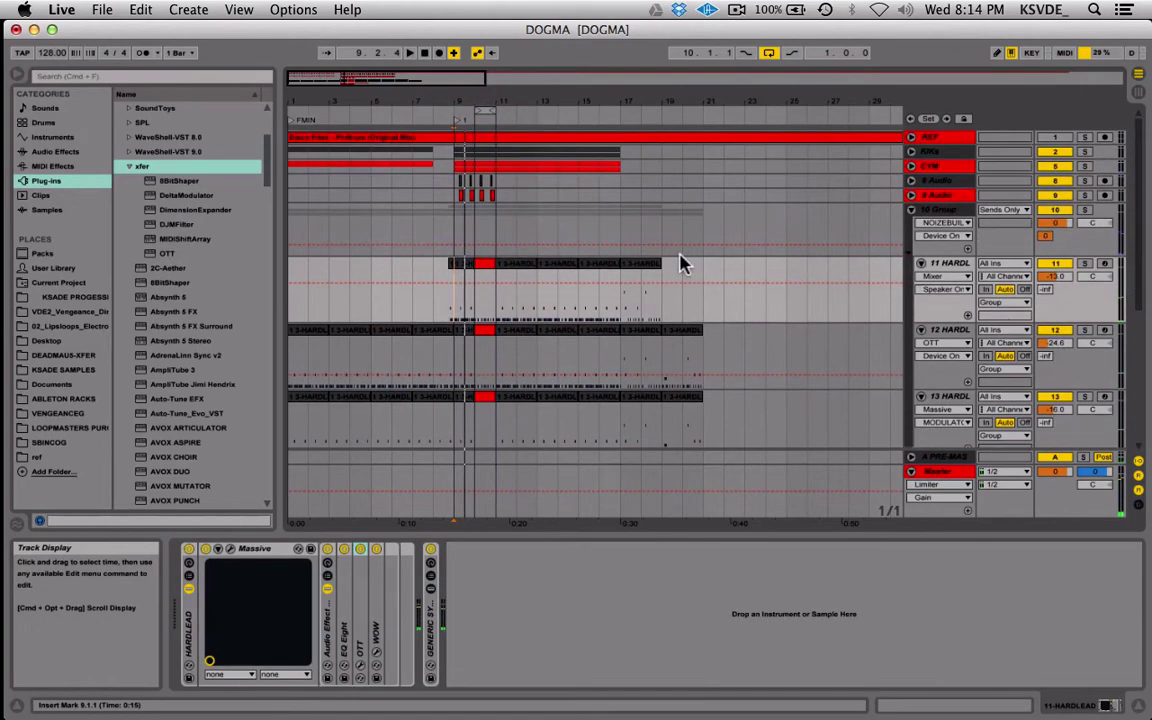
click(1085, 209)
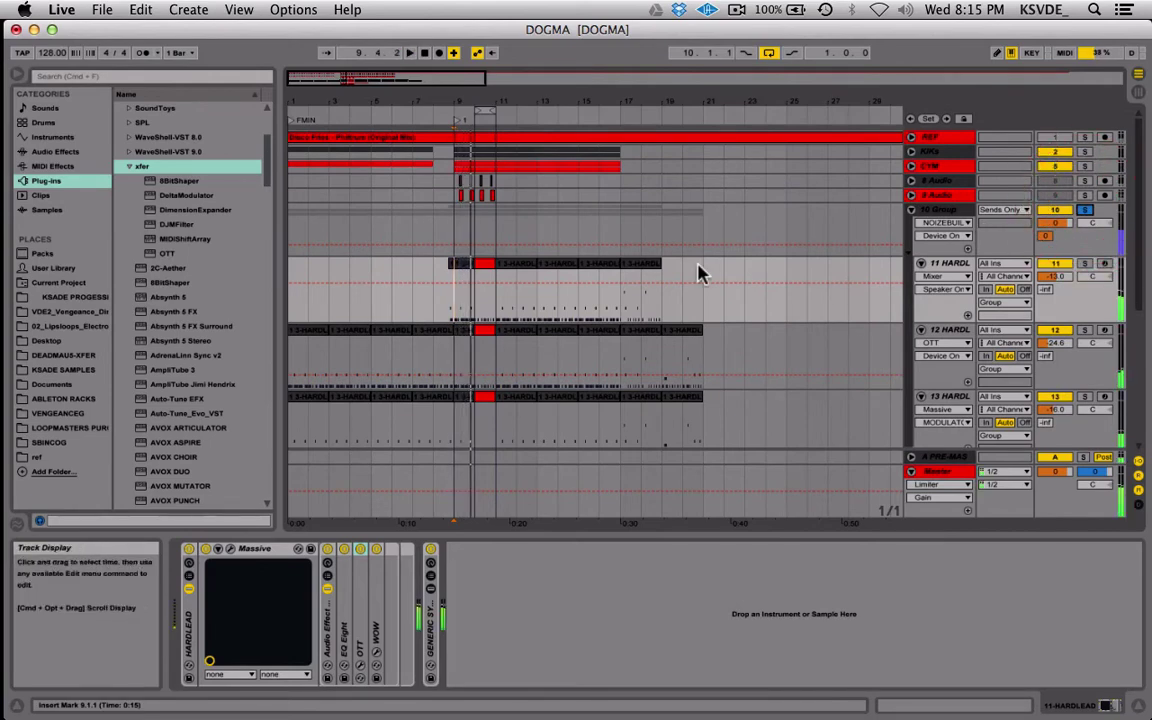
Select track 16's bar 10 clip, solo the 14 Group to play the looped bar, then clear the solo and stop
scroll(700, 273, down, 5)
click(524, 346)
scroll(527, 352, down, 3)
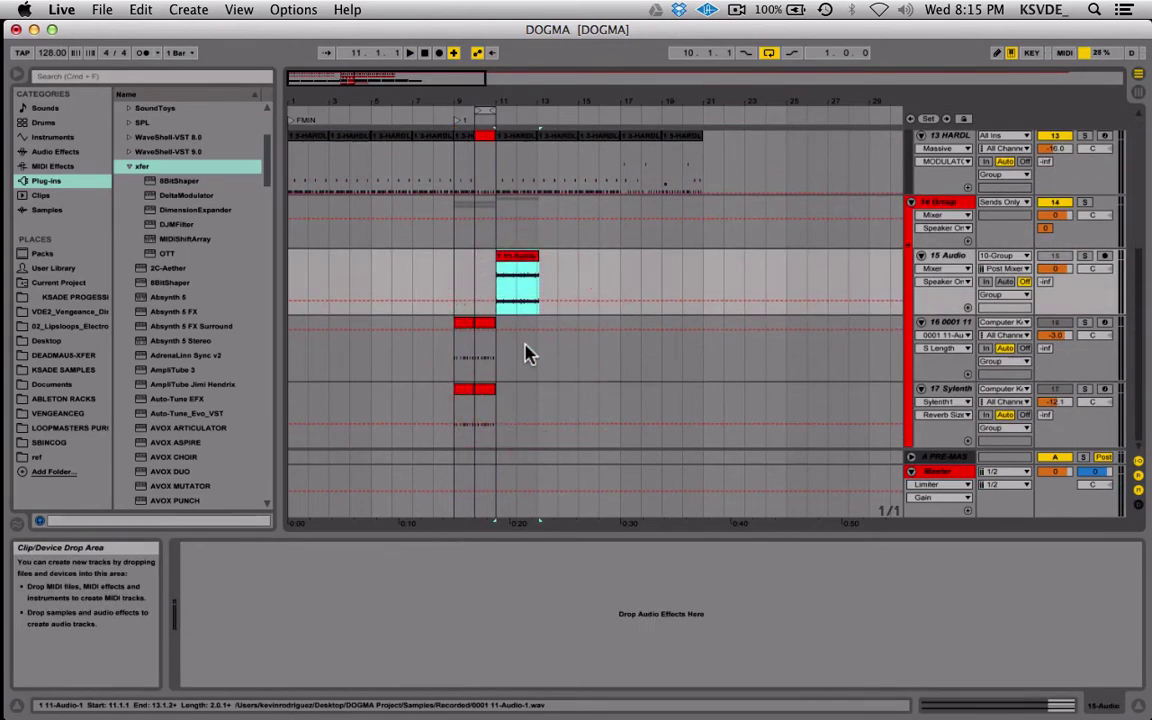
click(463, 325)
click(485, 335)
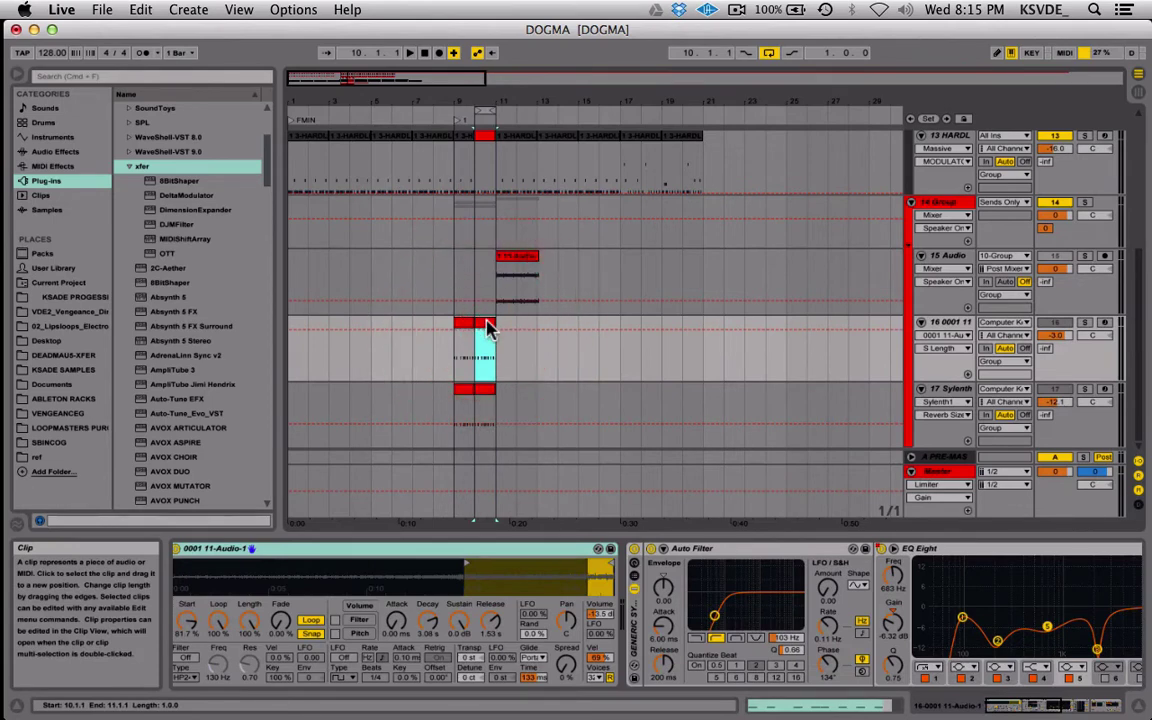
click(1084, 202)
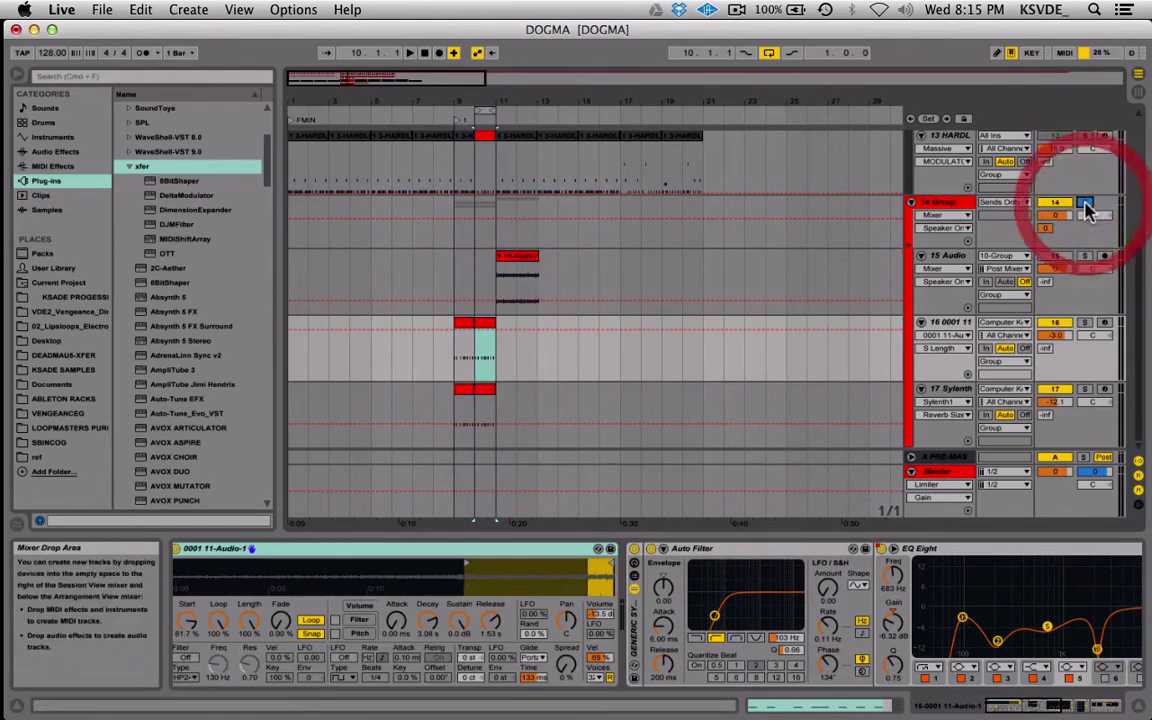
key(space)
click(1088, 207)
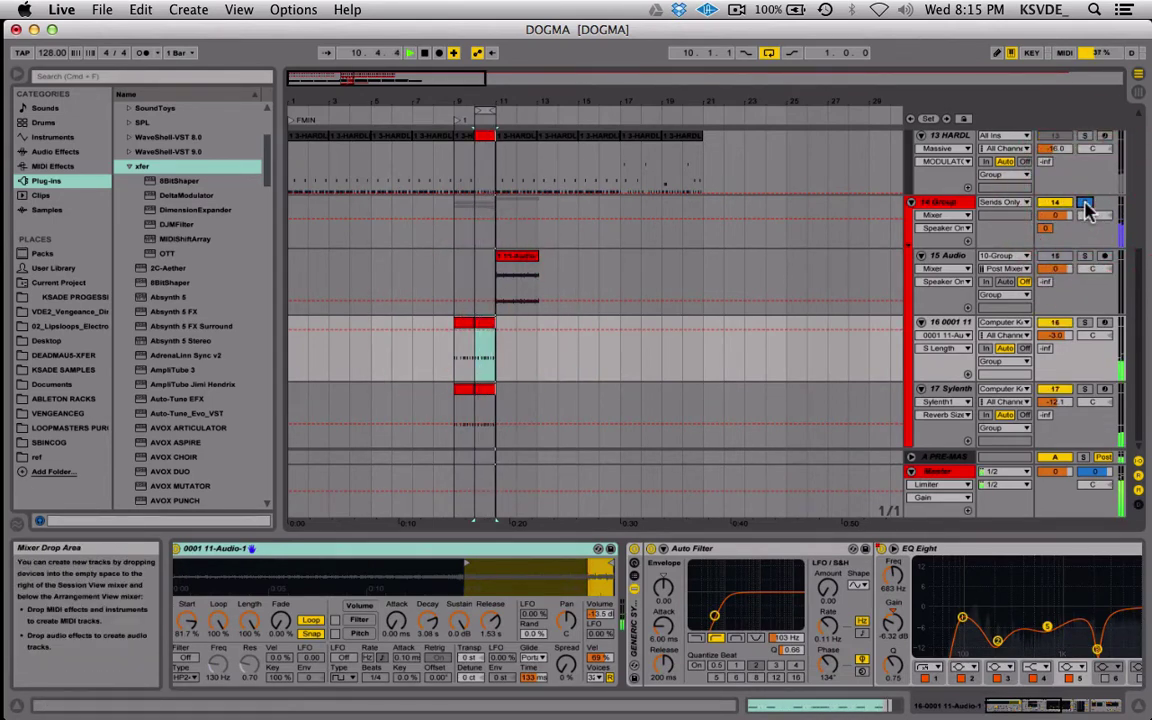
key(space)
Undo the bar 10 edits to the 10 Group's clips and the move of track 15's audio clip to bar 11
scroll(566, 334, up, 5)
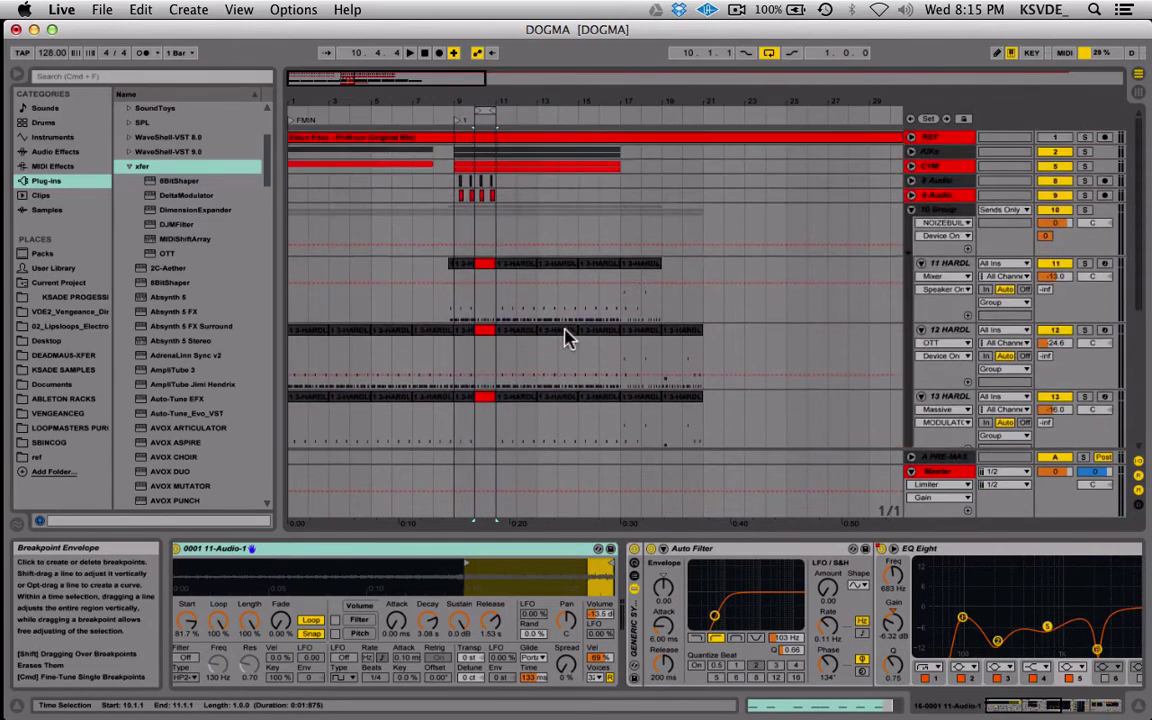
click(463, 190)
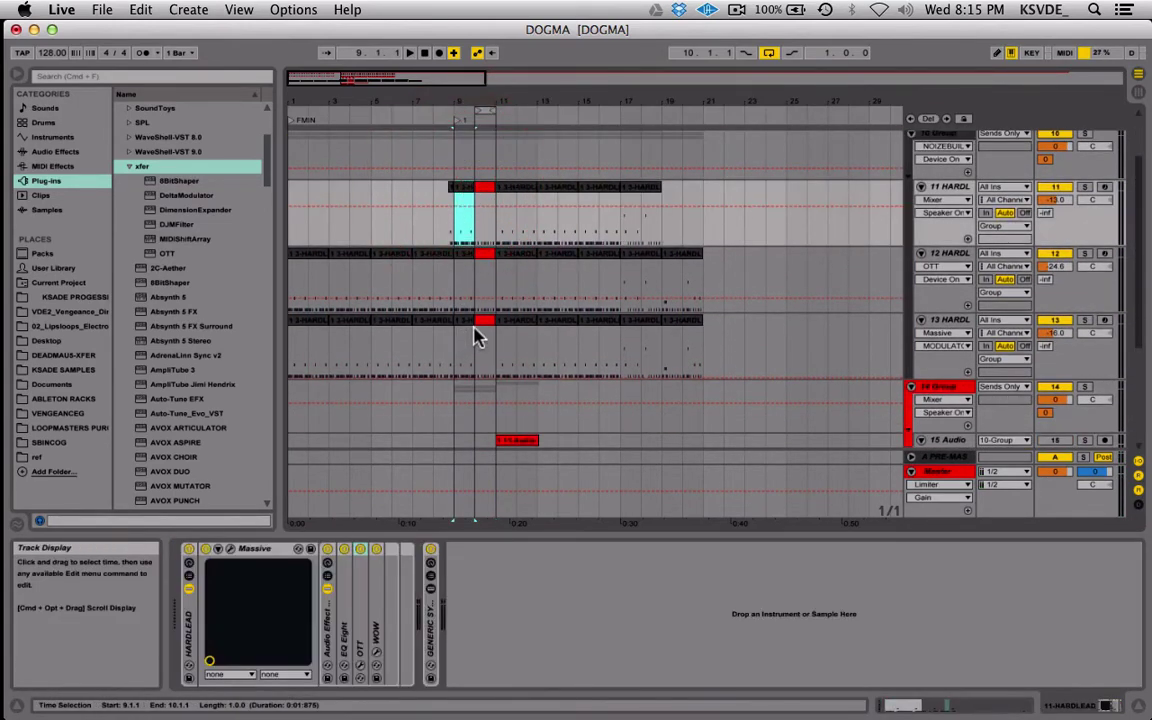
key(super+z)
key(super+z)
key(super+z)
key(super+z)
key(super+z)
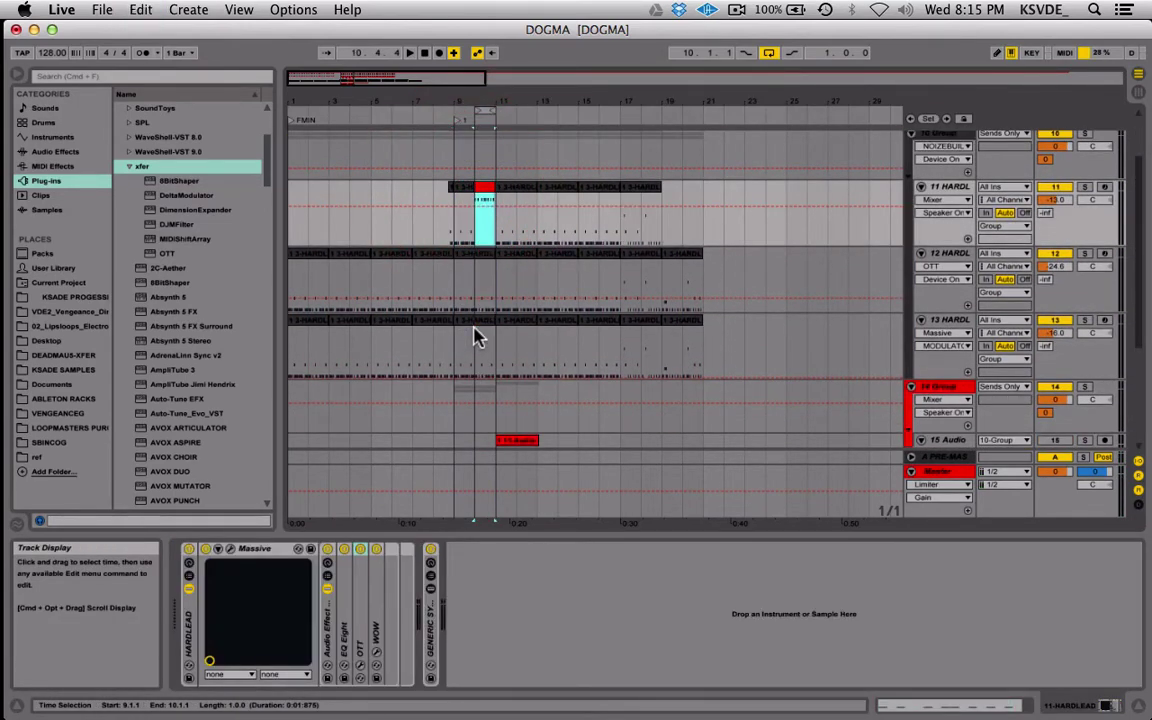
key(super+z)
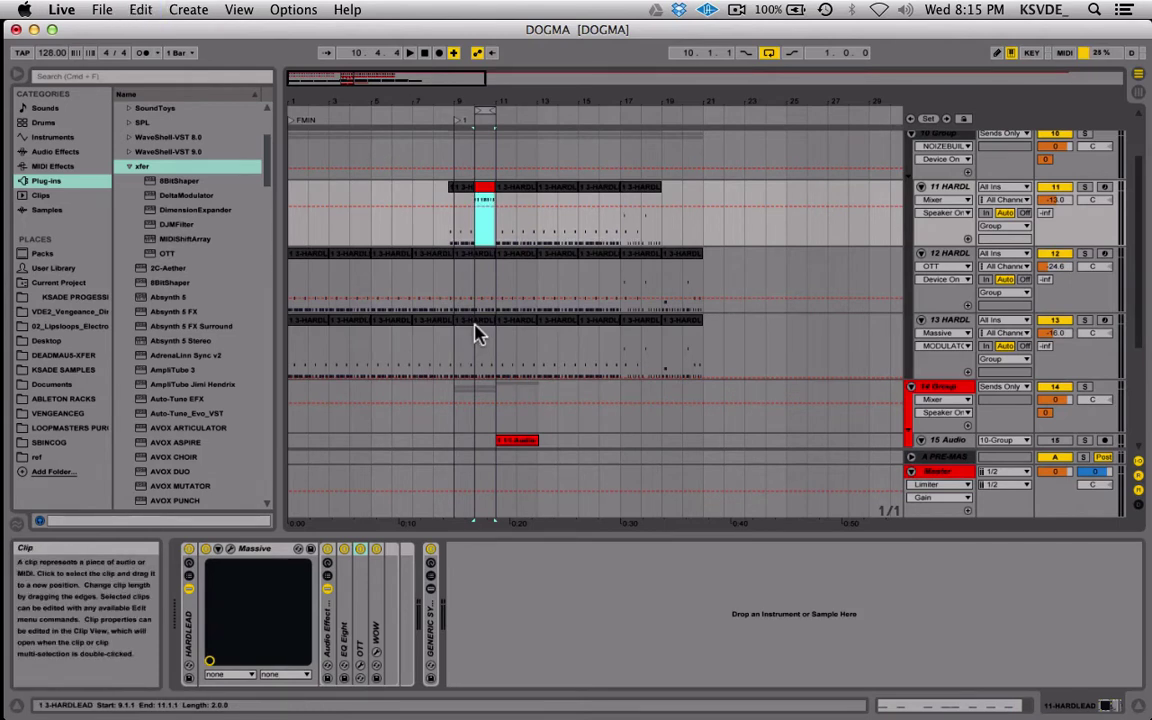
key(super+z)
key(super+z)
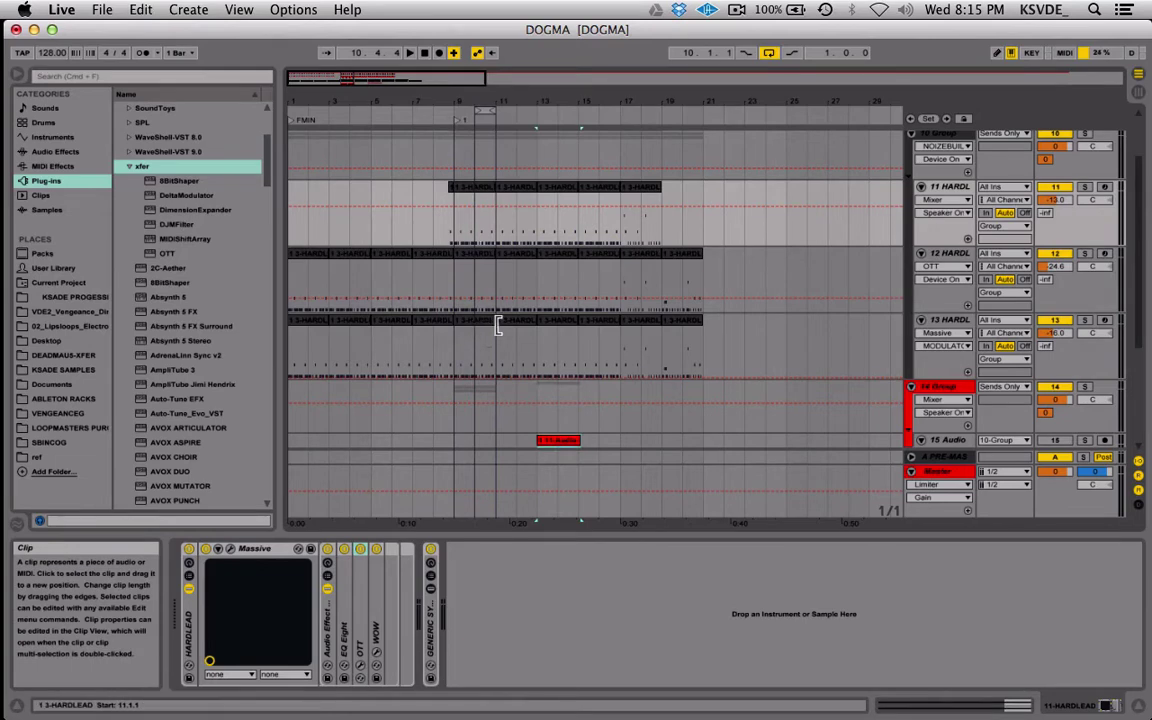
Set the insert marker at bar 9 on track 16, play that bar with both groups active, and stop playback
scroll(497, 327, down, 5)
scroll(497, 325, up, 5)
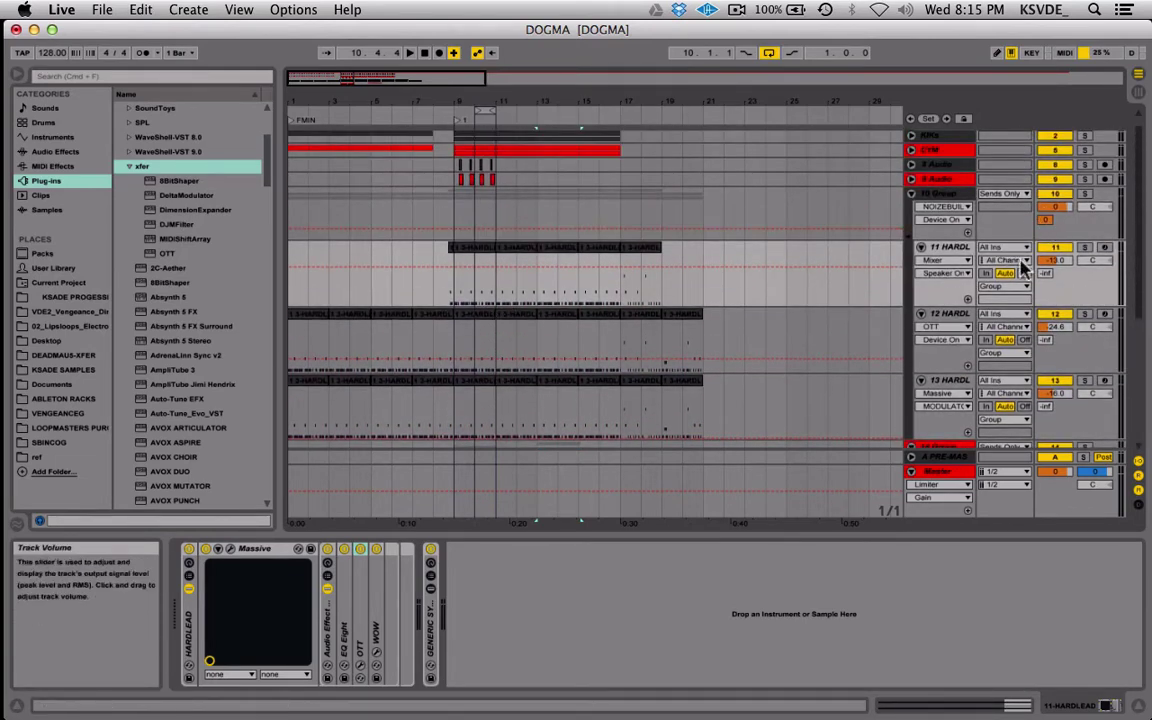
scroll(1022, 266, down, 5)
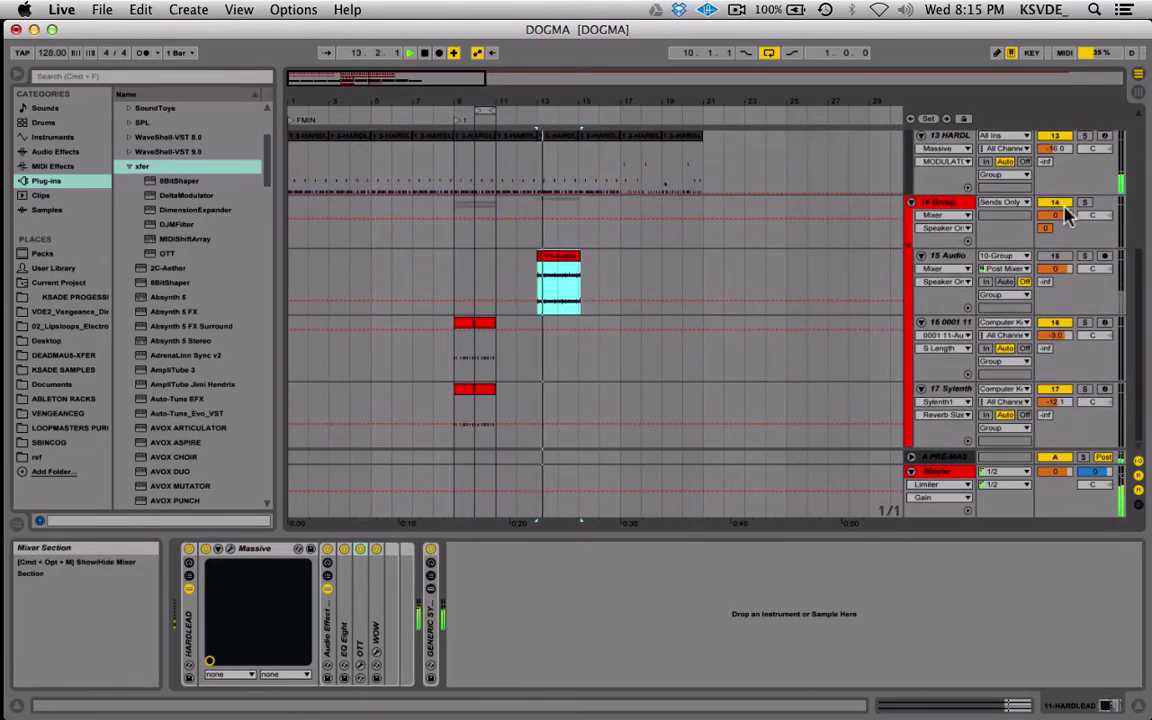
click(555, 378)
click(460, 350)
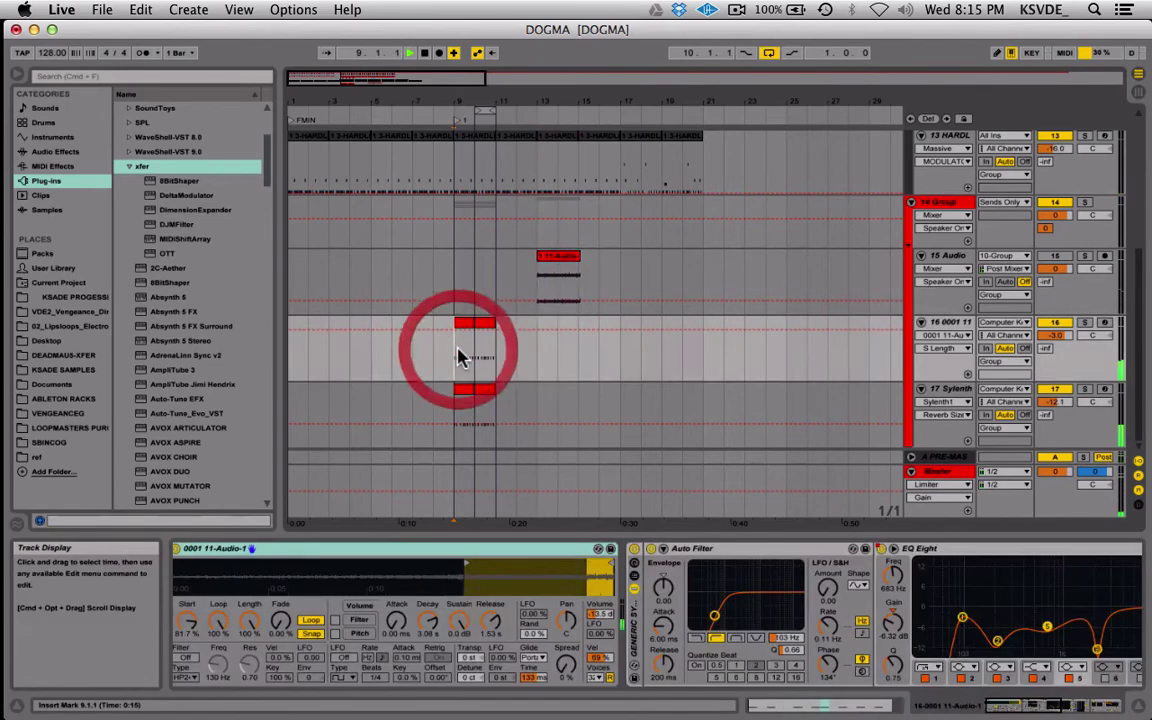
key(space)
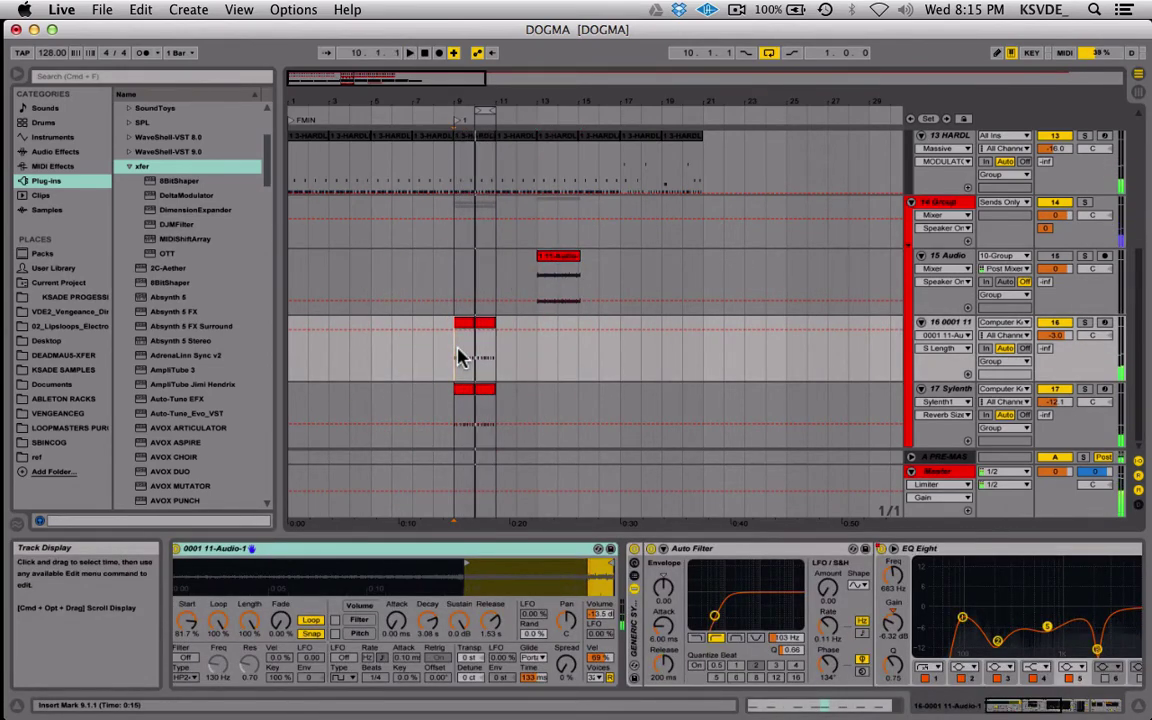
key(space)
Show track 11 HARDLEAD's device chain and unfold its EQ Eight, OTT, WOW and generic synth chain rack
scroll(460, 357, up, 10)
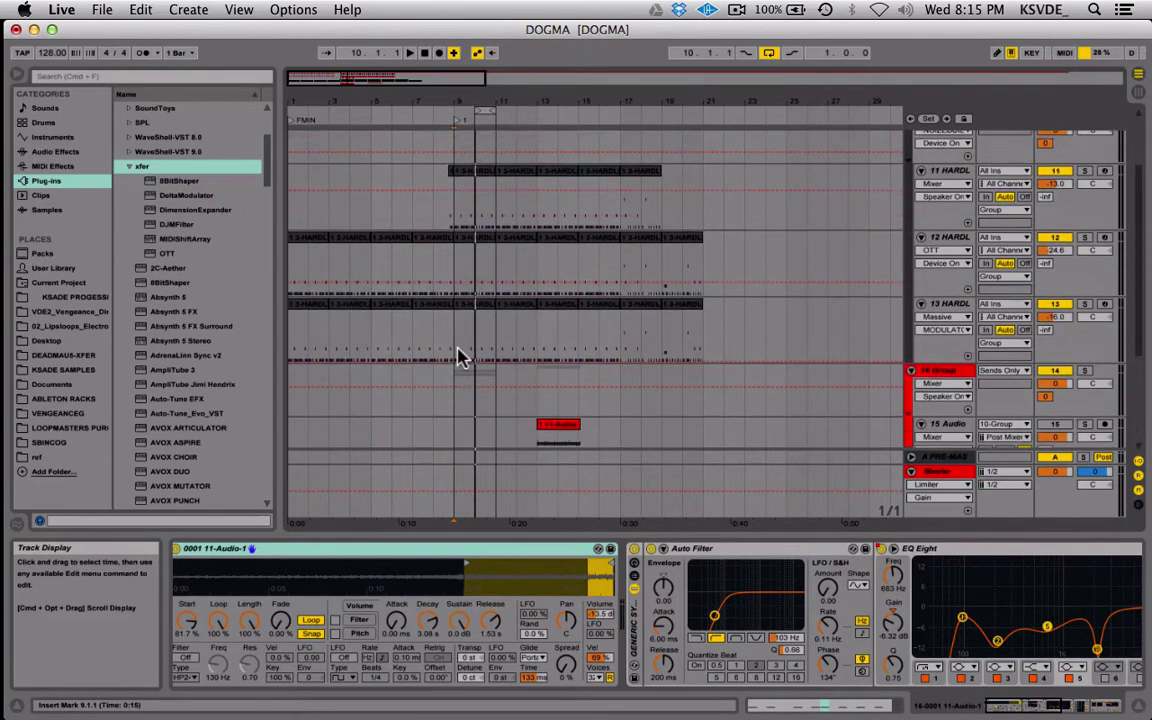
click(460, 357)
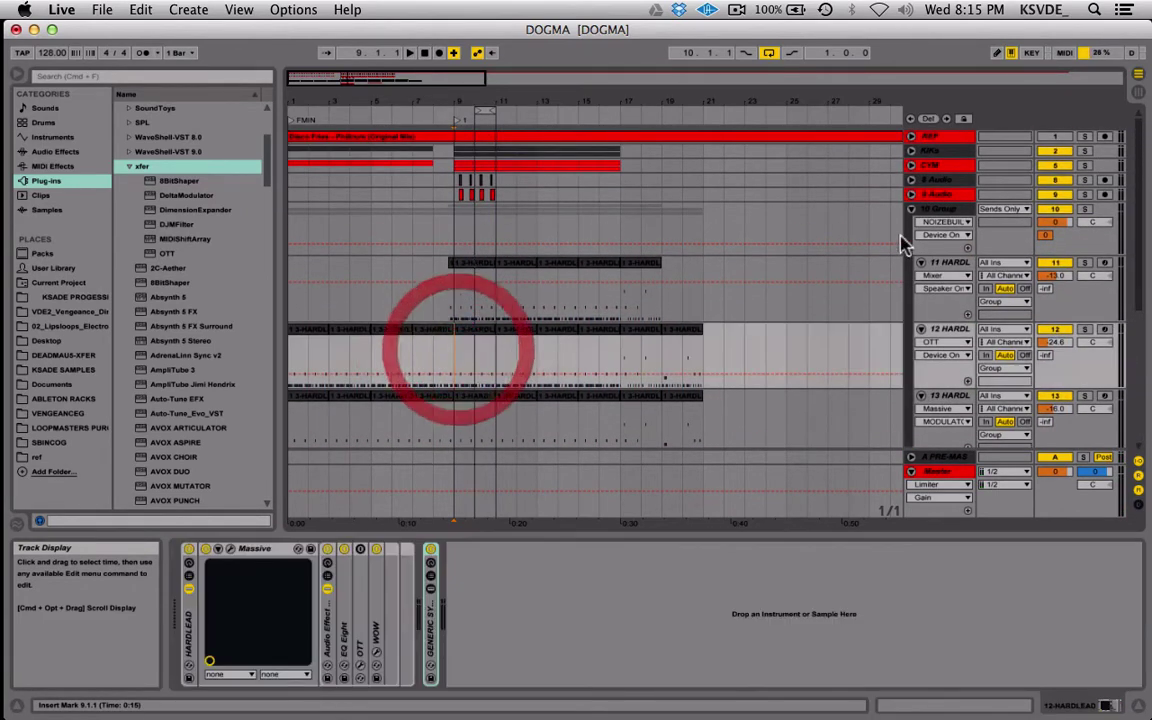
click(945, 260)
scroll(503, 297, down, 5)
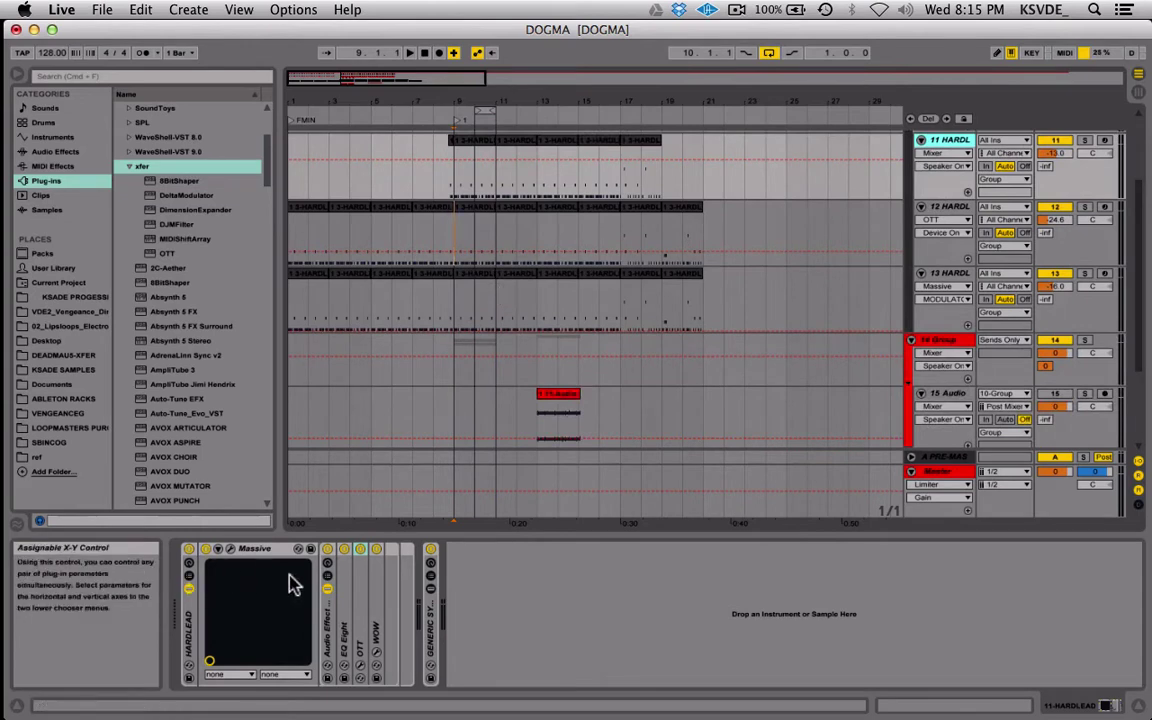
click(330, 637)
click(340, 636)
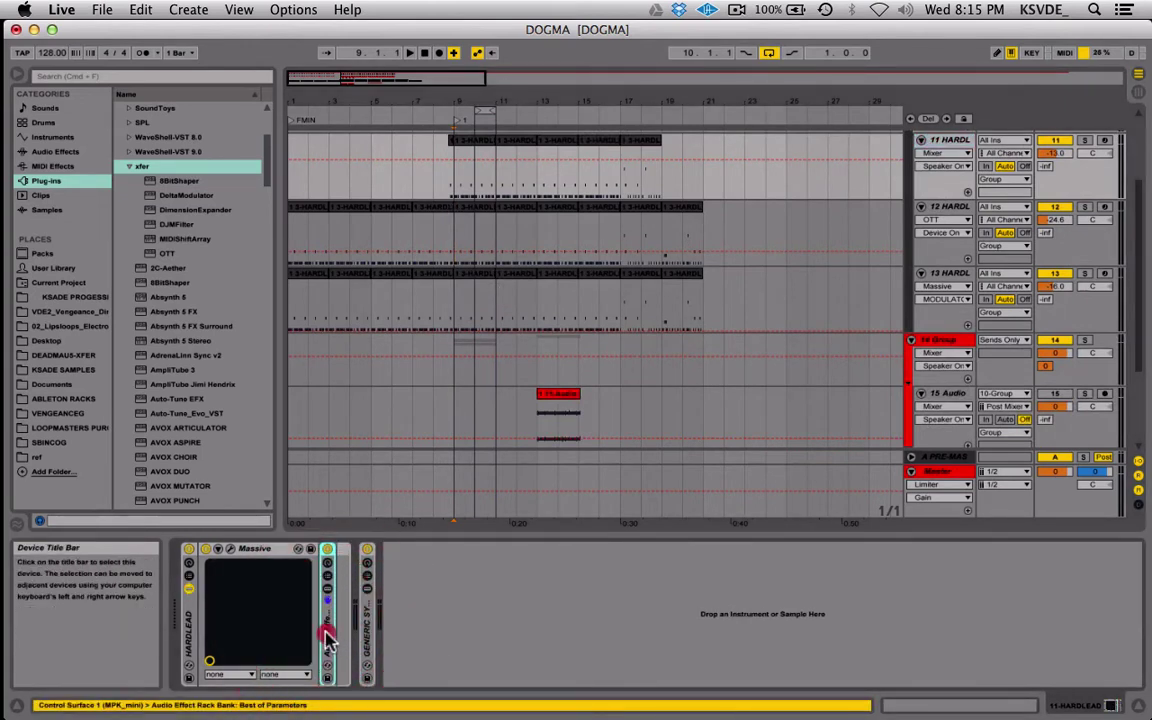
click(344, 638)
double_click(344, 630)
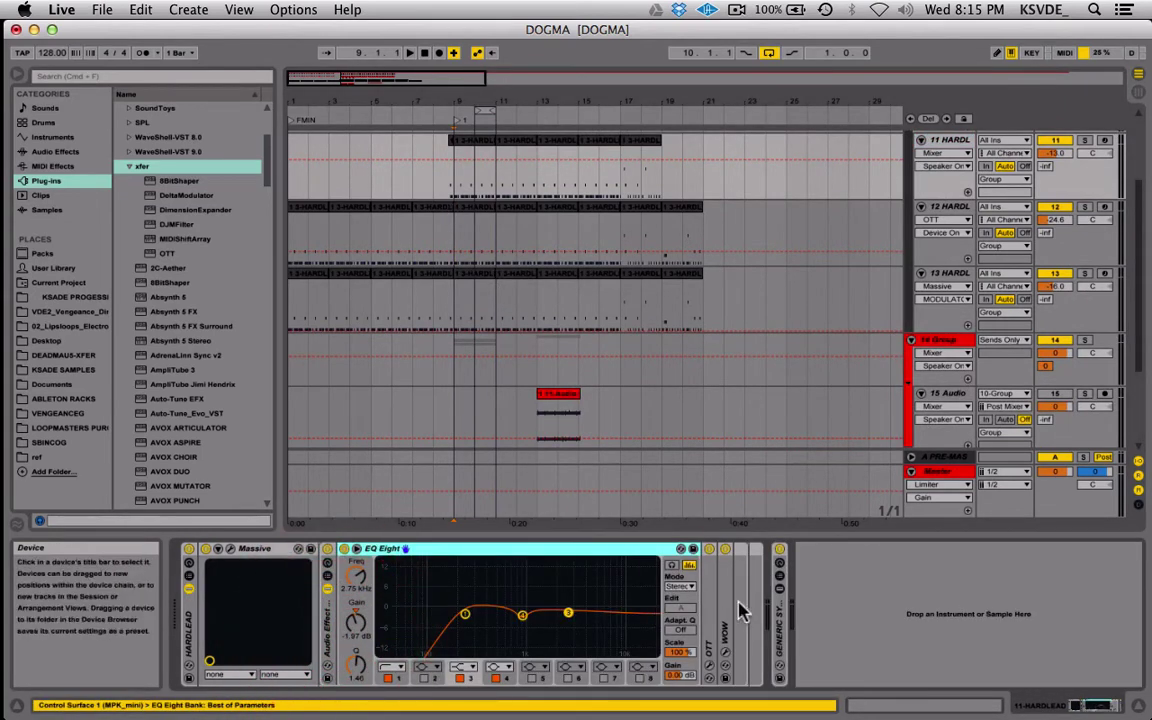
double_click(712, 617)
double_click(830, 624)
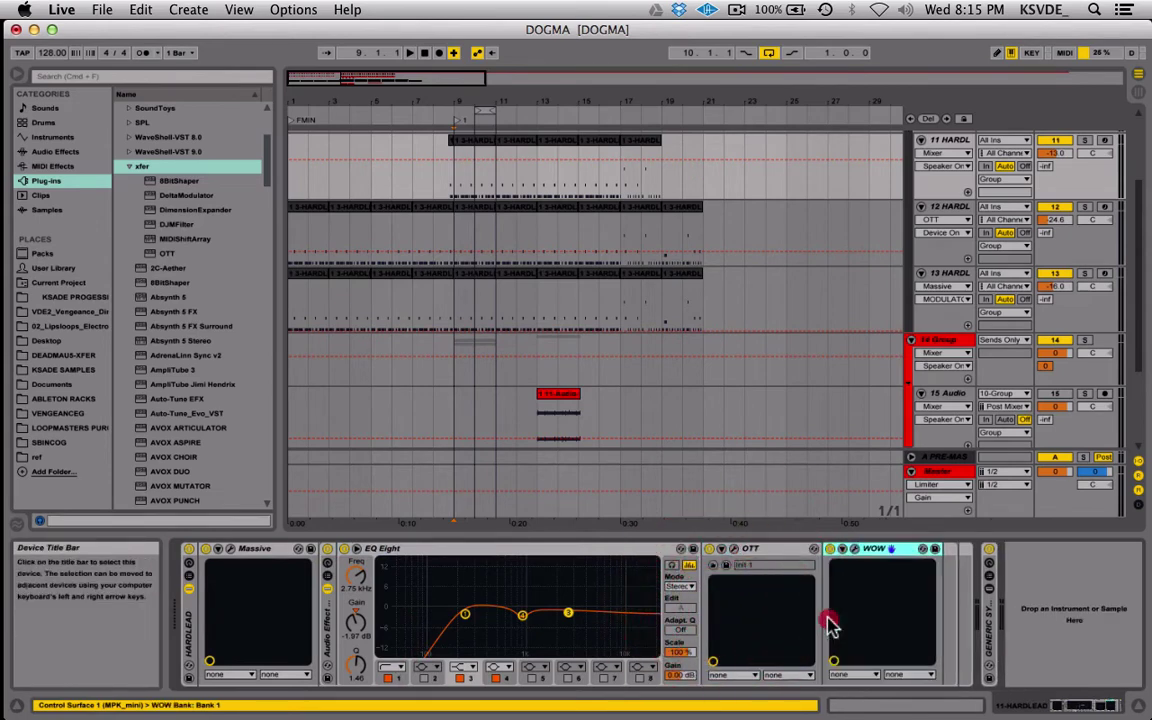
double_click(986, 618)
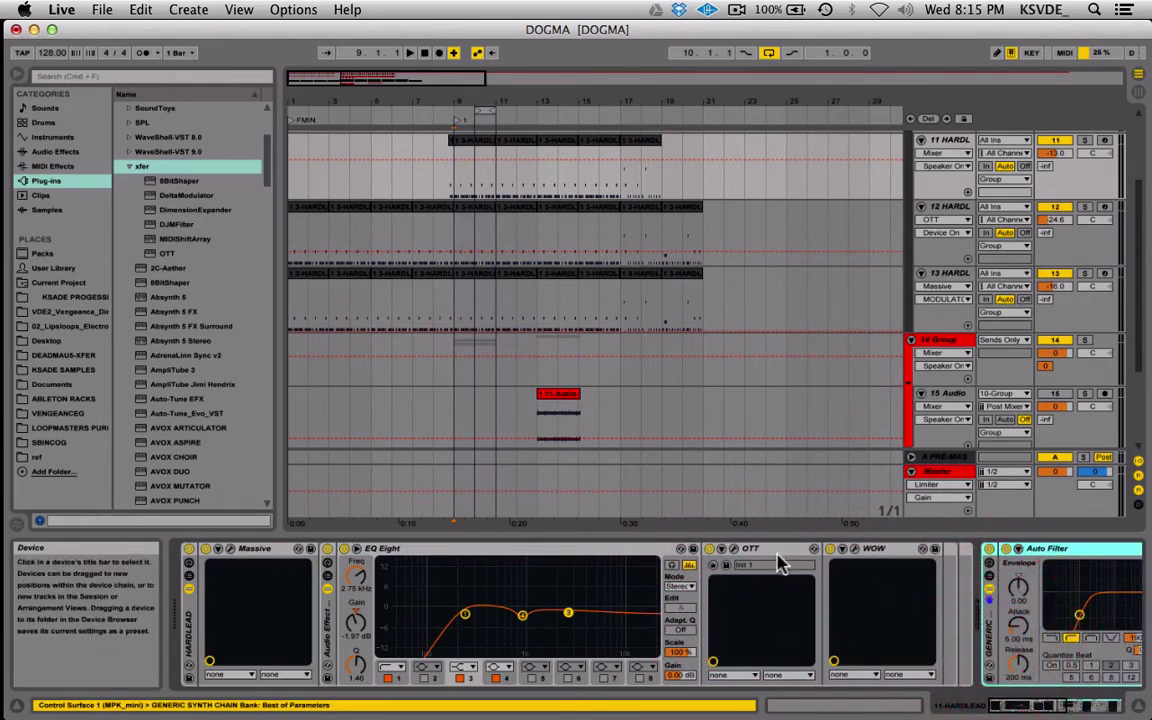
Examine the Auto Filter and the two Compressors, one of them sidechained, in track 11's generic synth chain
scroll(779, 560, right, 5)
scroll(779, 563, right, 5)
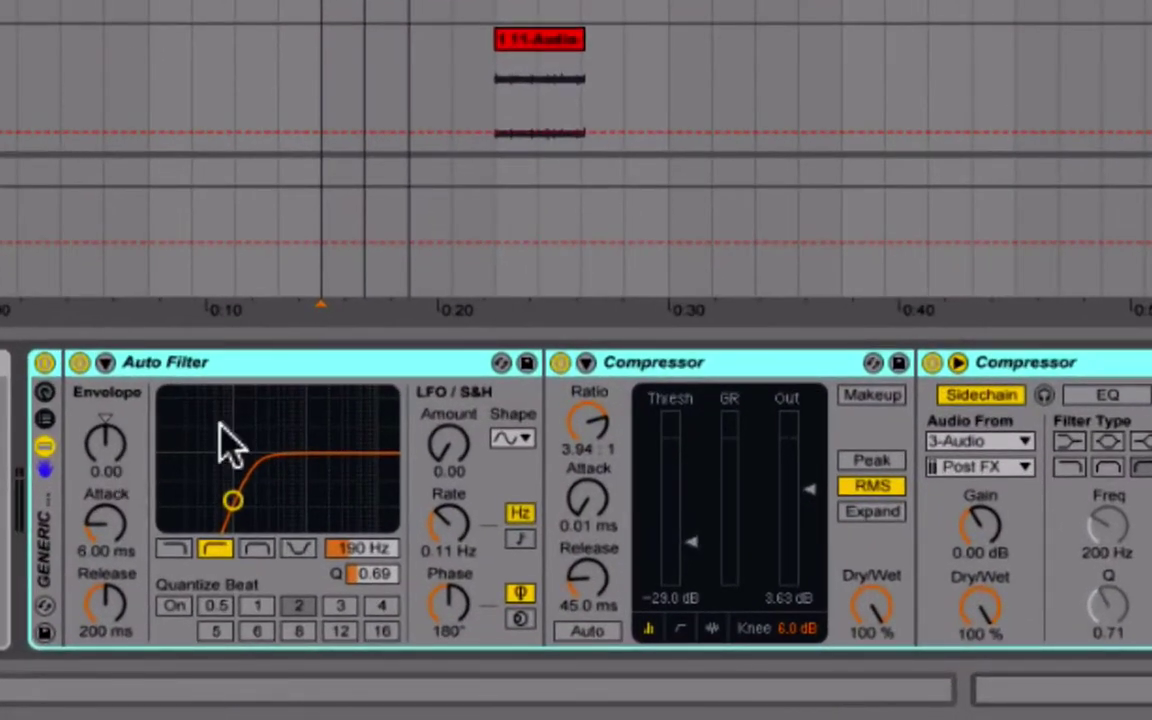
click(1118, 368)
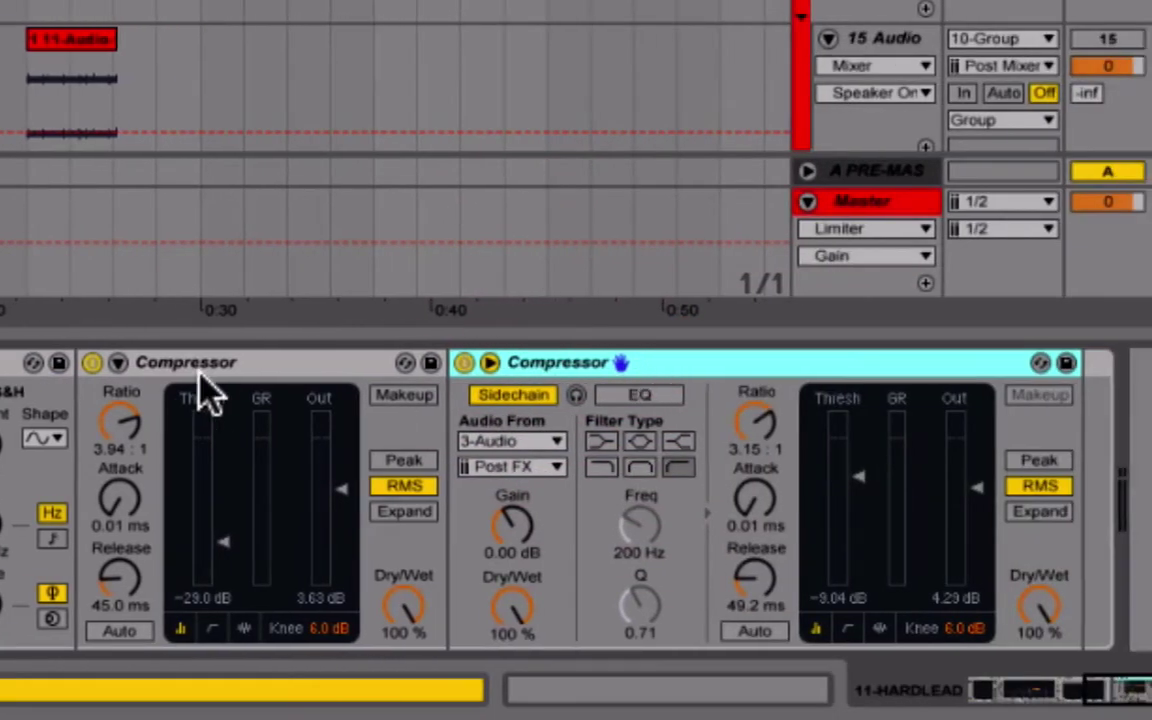
click(199, 376)
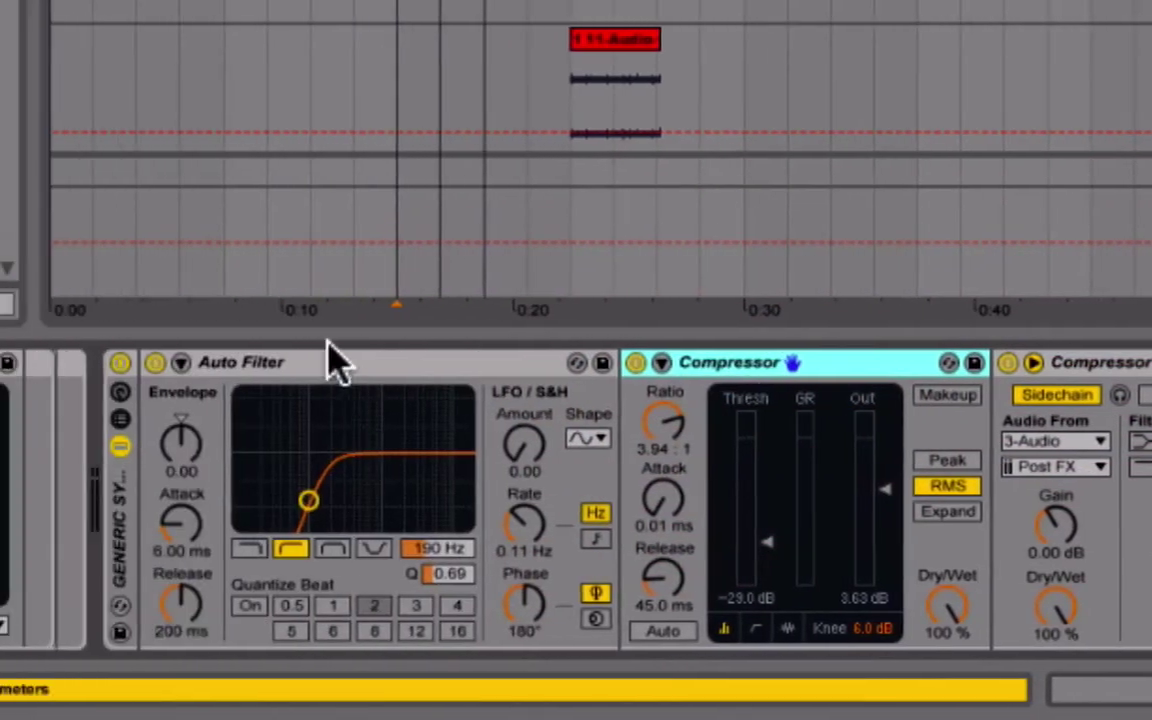
click(327, 364)
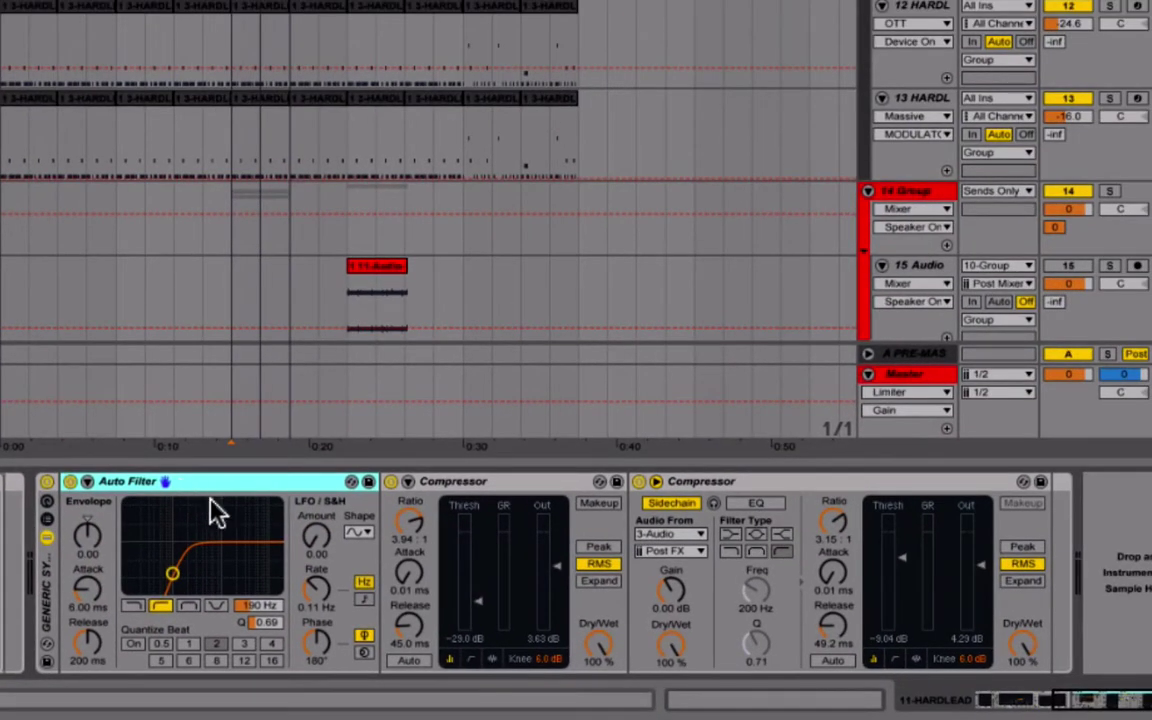
Collapse the generic synth chain rack on track 11 and open the WOW plug-in's window
click(52, 603)
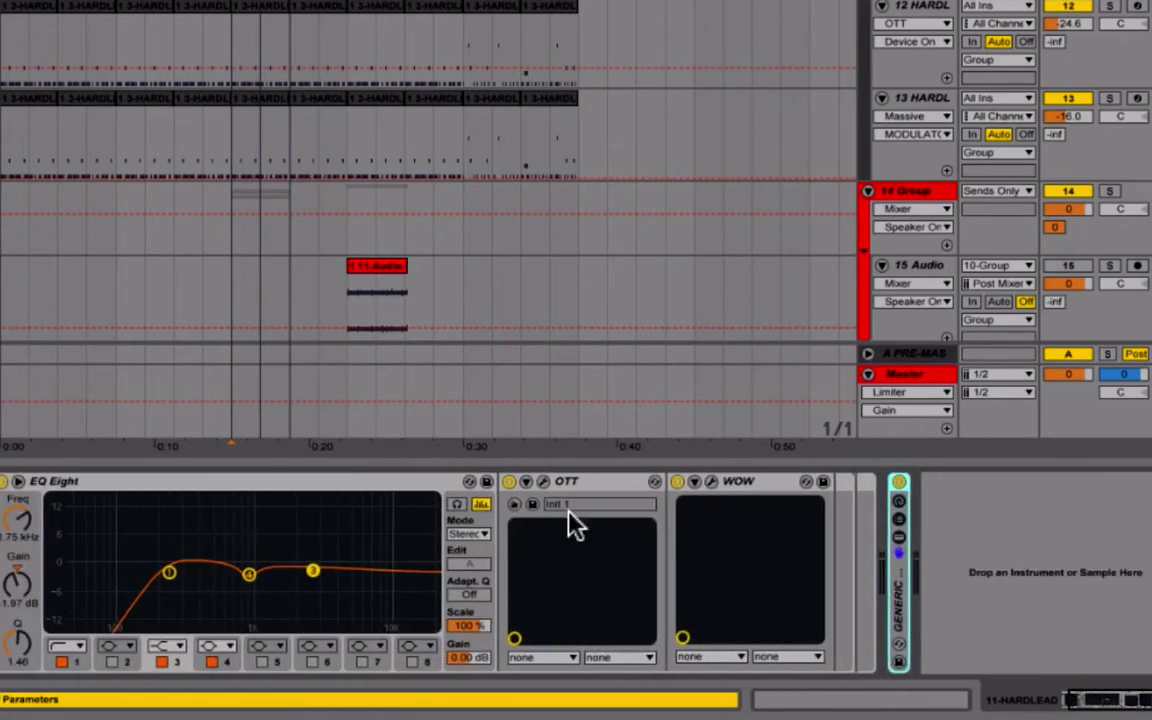
click(711, 482)
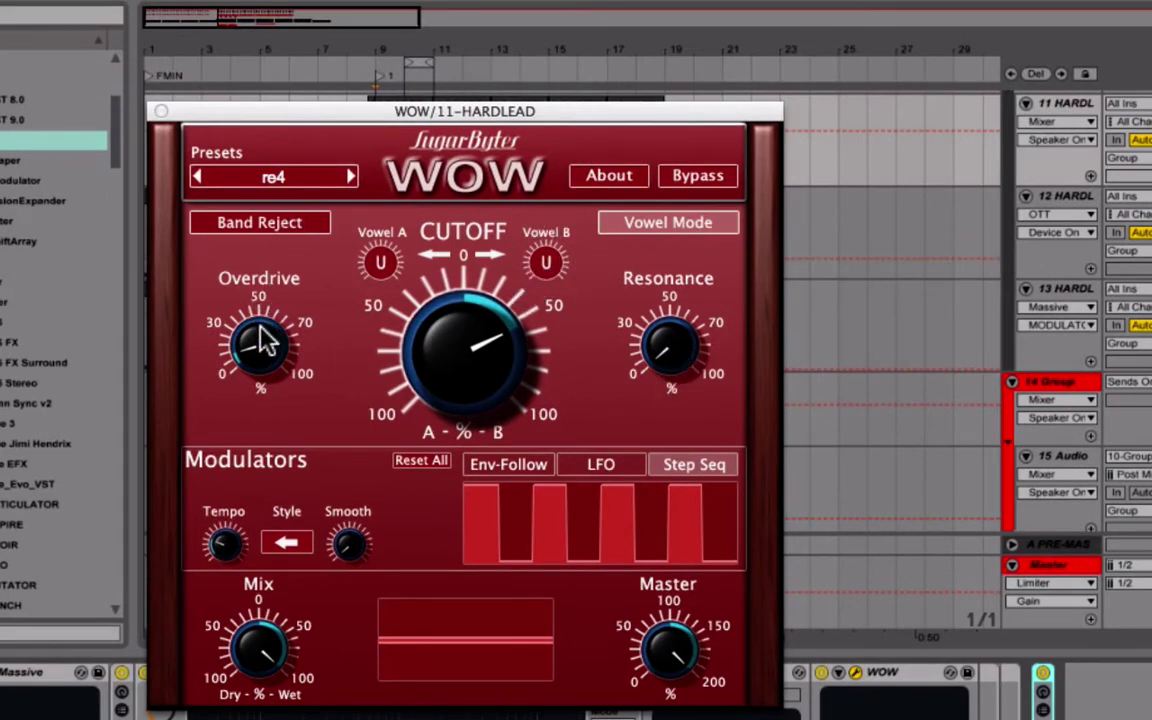
Examine the WOW plug-in's Cutoff modulation mixer and its Env-Follow and LFO modulators, and close its window
right_click(464, 312)
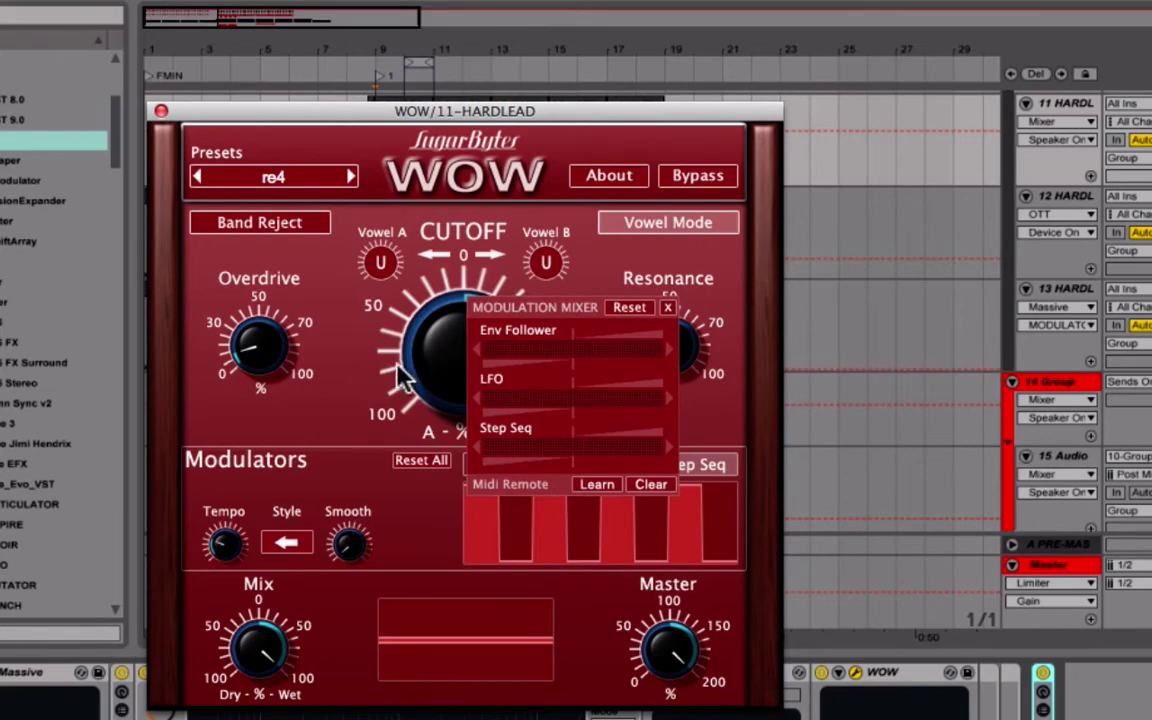
click(340, 395)
click(507, 468)
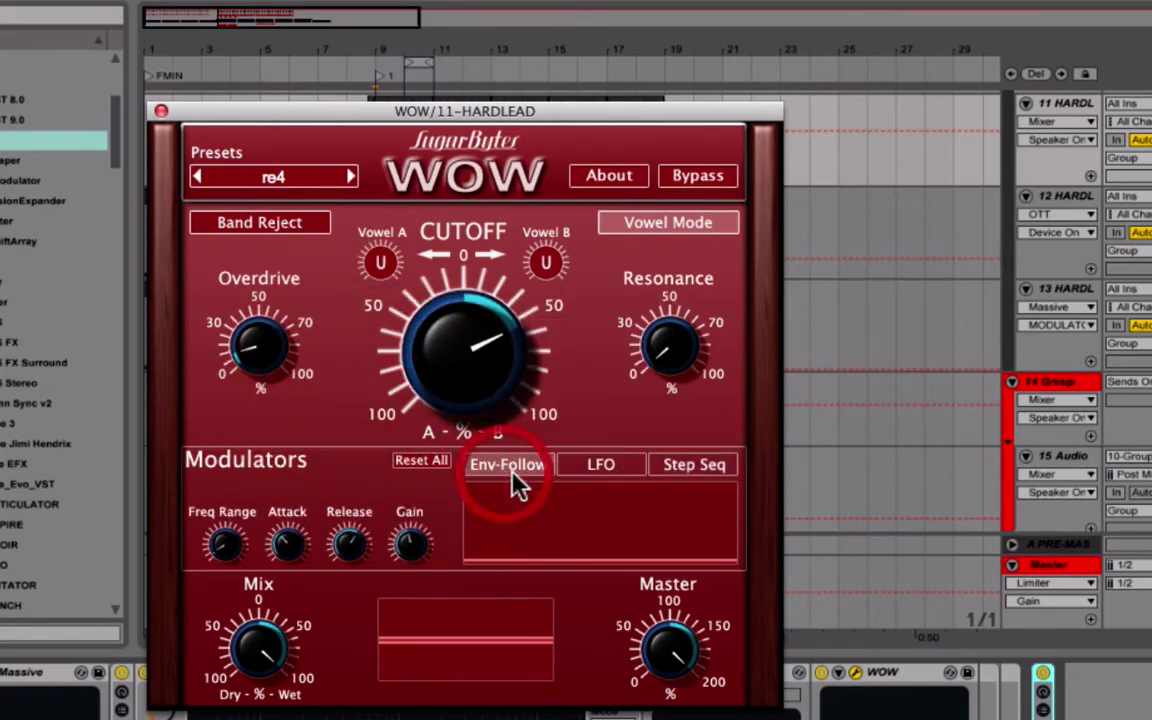
click(565, 472)
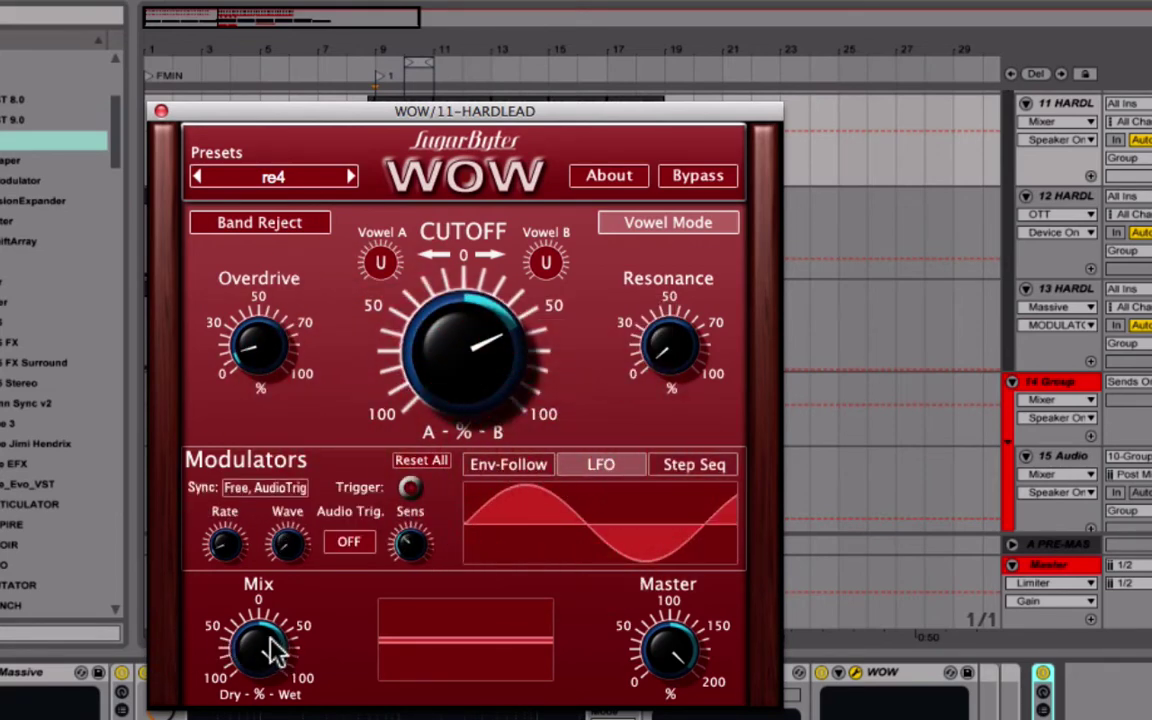
click(160, 112)
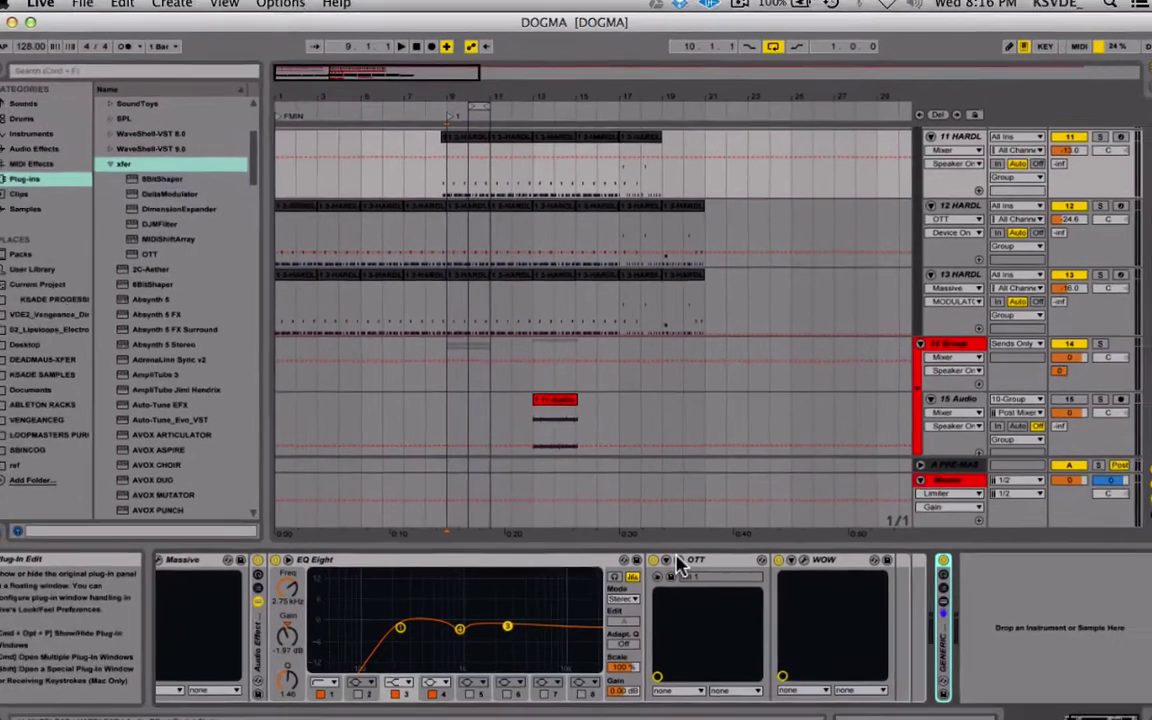
Open track 11's OTT plug-in window, follow its Xfer logo to the website in Chrome, and return to the DOGMA set in Live
click(686, 676)
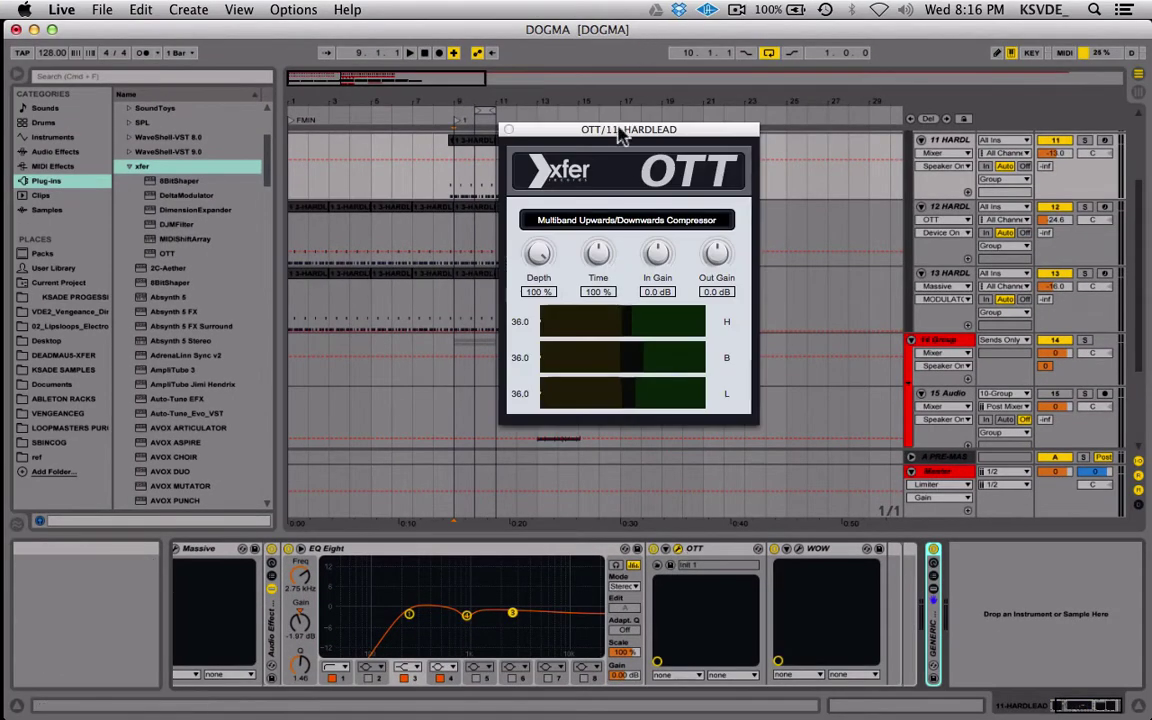
drag(623, 130, 657, 137)
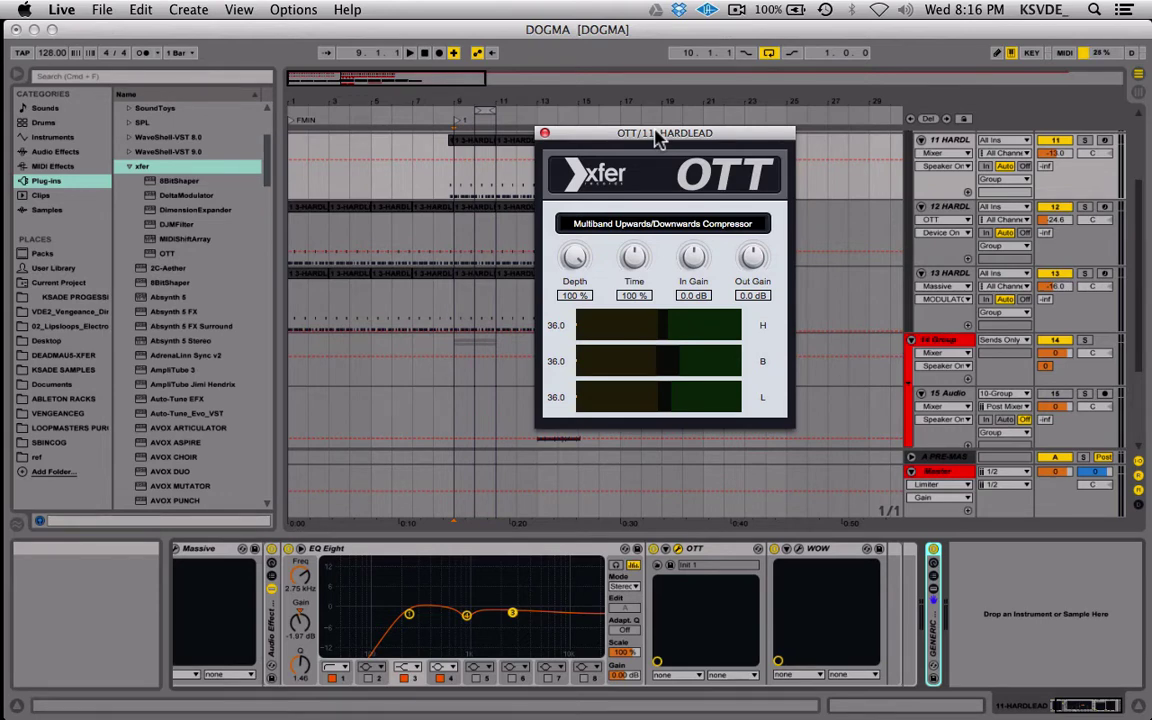
click(650, 185)
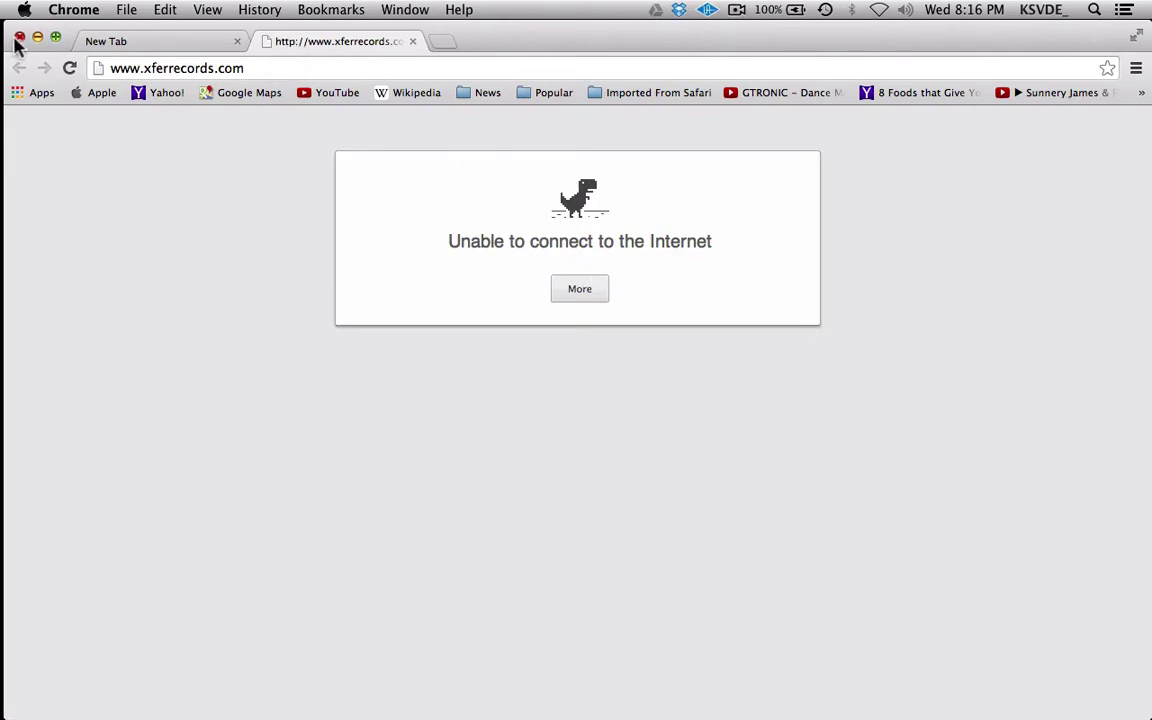
click(36, 38)
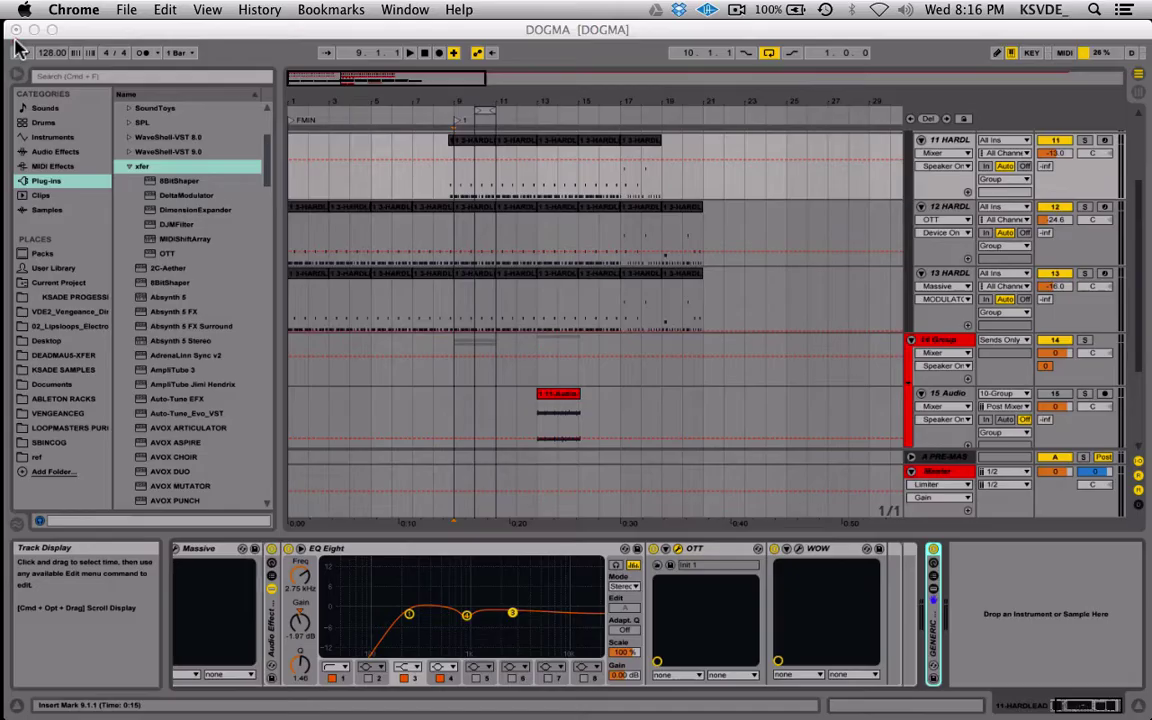
click(514, 31)
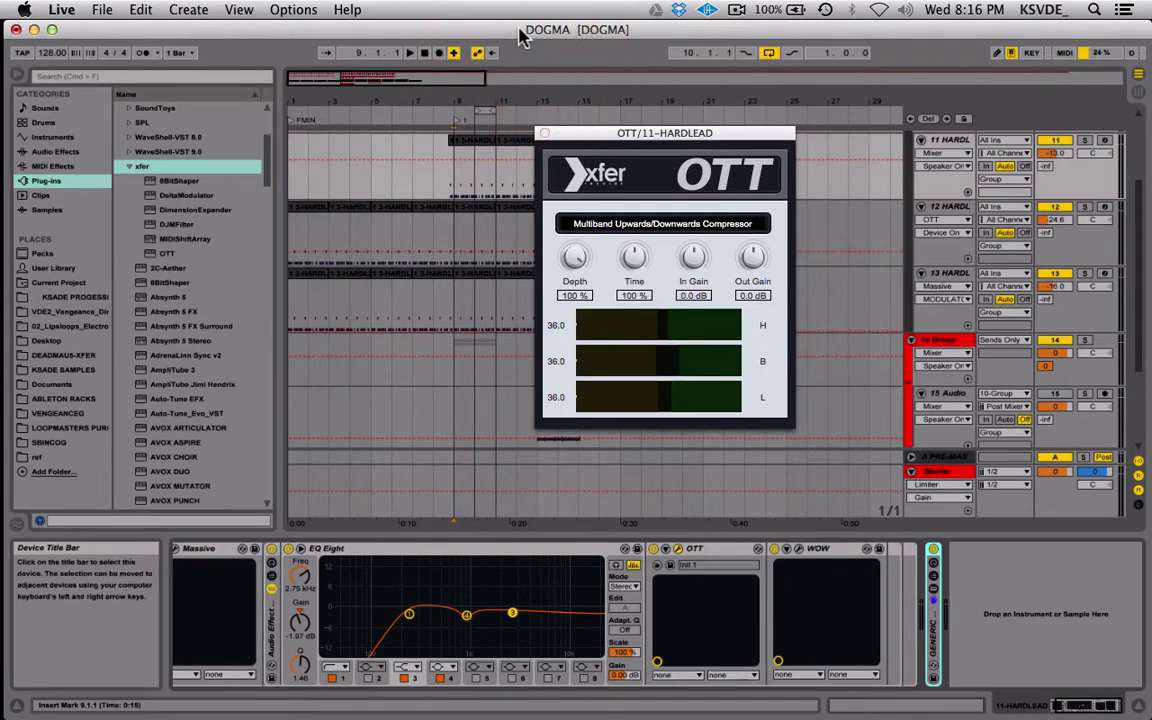
Close and reopen track 11's OTT window, and move it aside over the track headers
drag(635, 131, 535, 156)
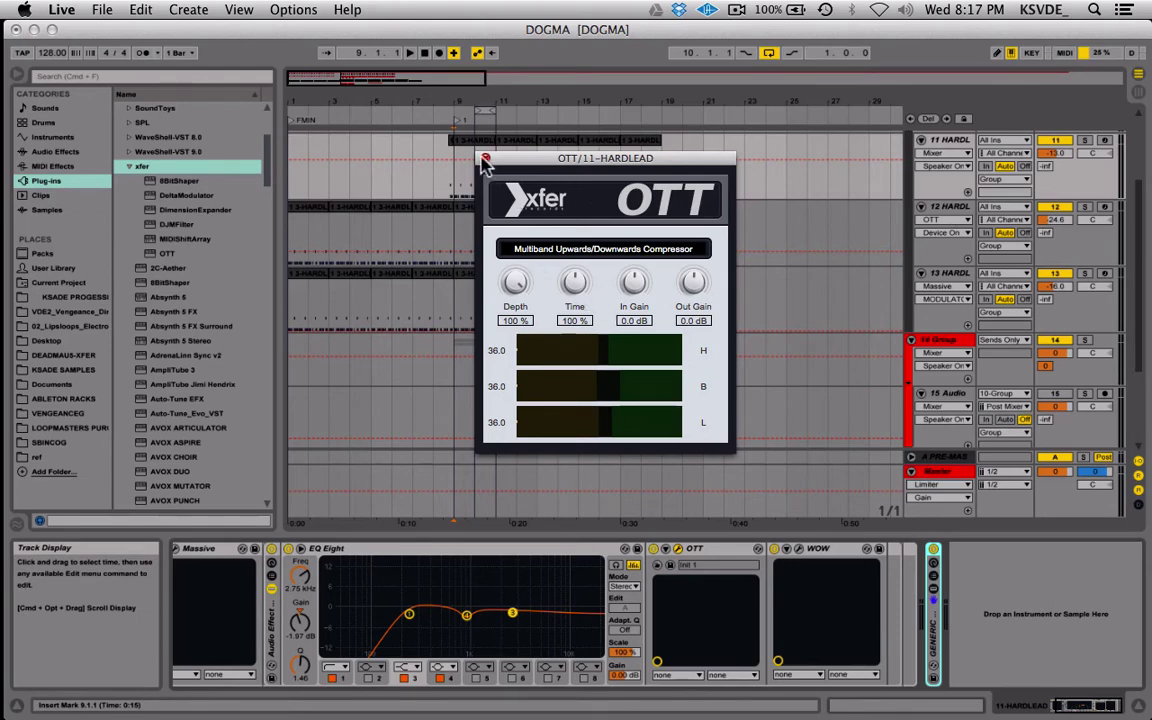
click(485, 159)
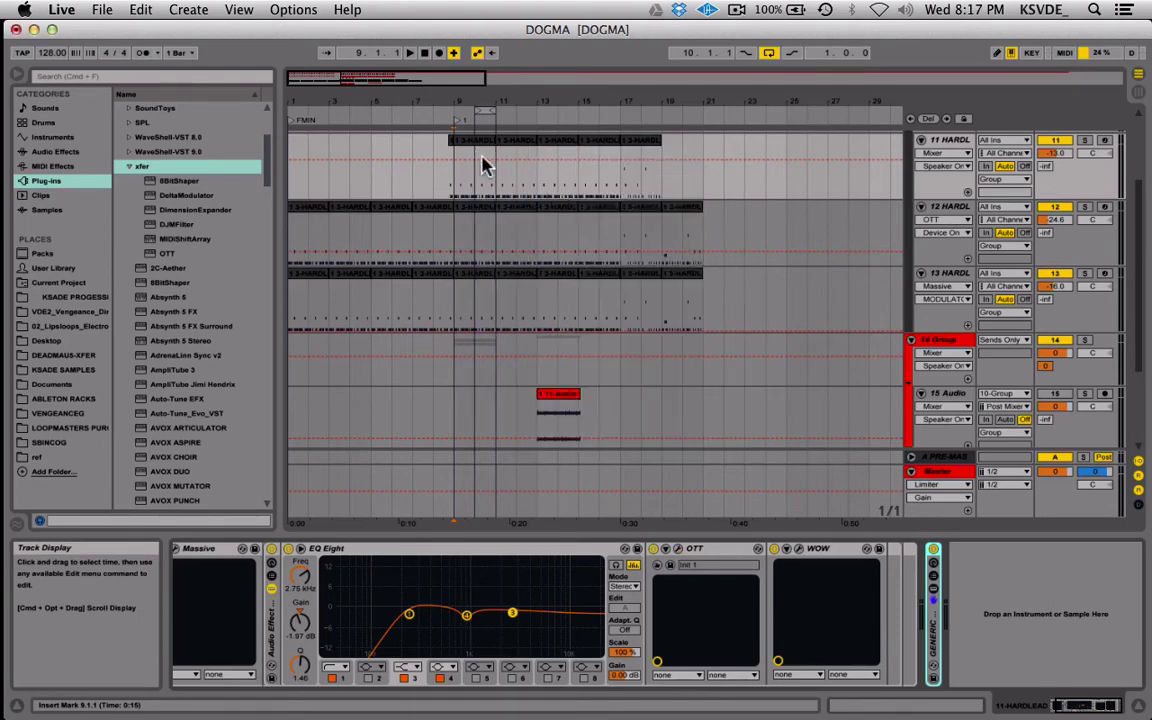
click(680, 548)
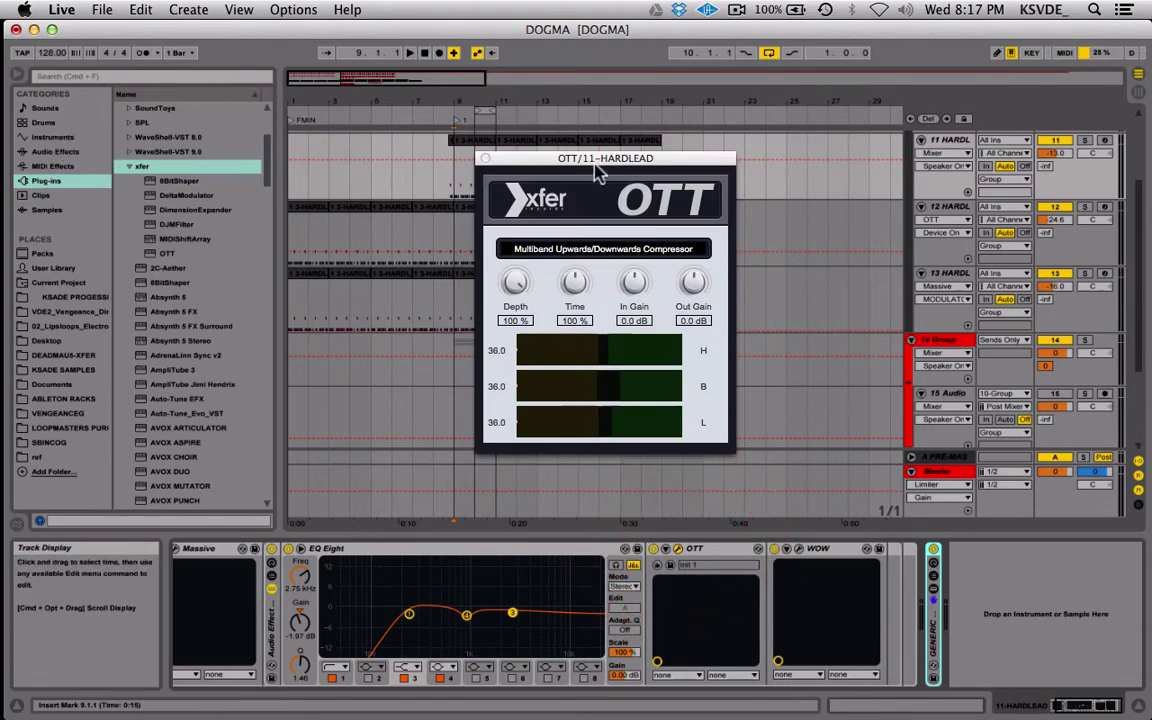
drag(599, 162, 802, 160)
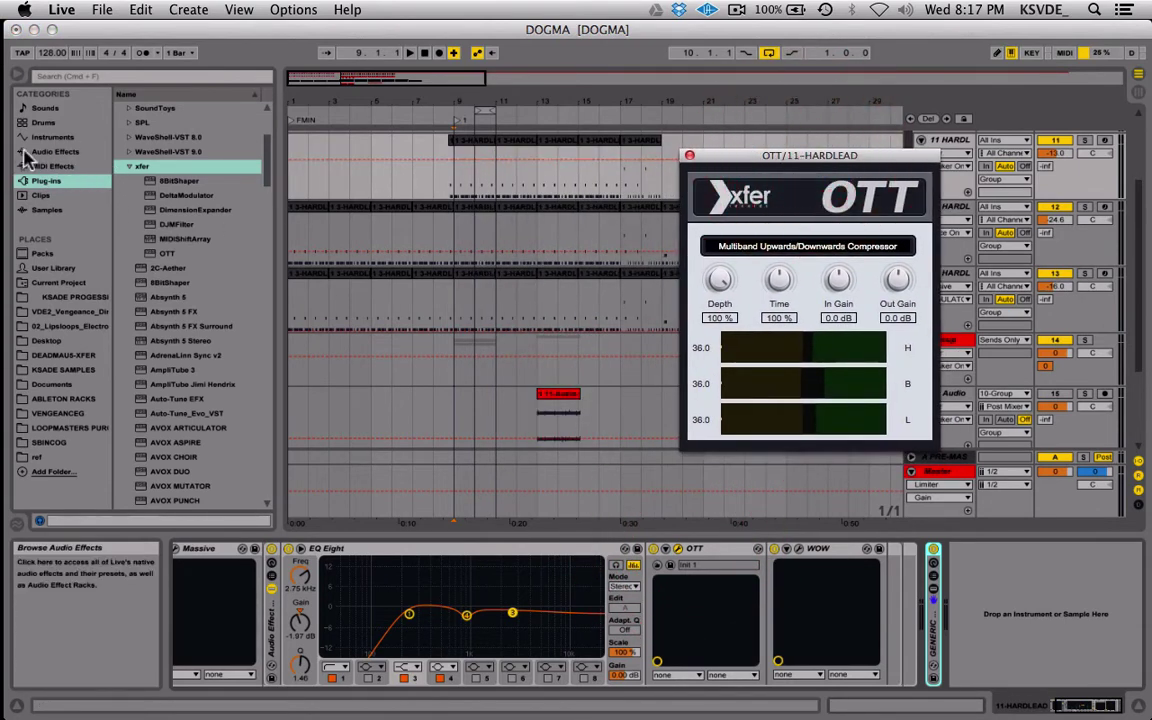
Find the OTT.adv preset under Multiband Dynamics in the Audio Effects browser category, and fold that folder again
click(35, 155)
click(150, 252)
click(163, 356)
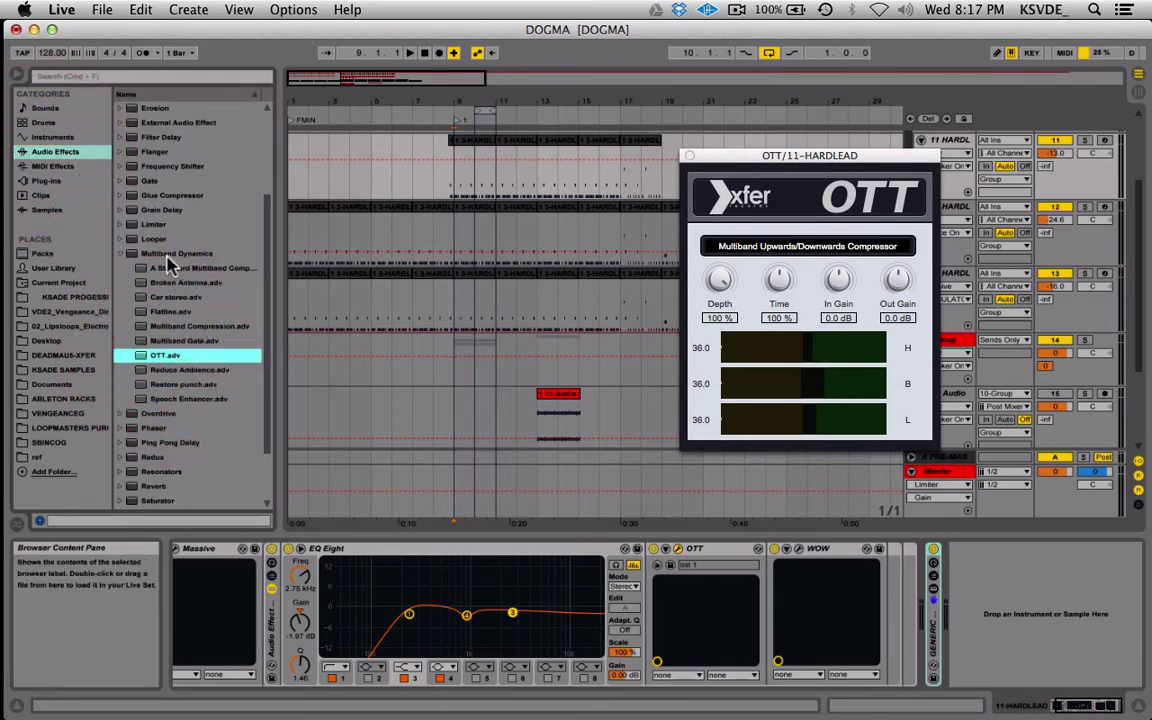
click(120, 254)
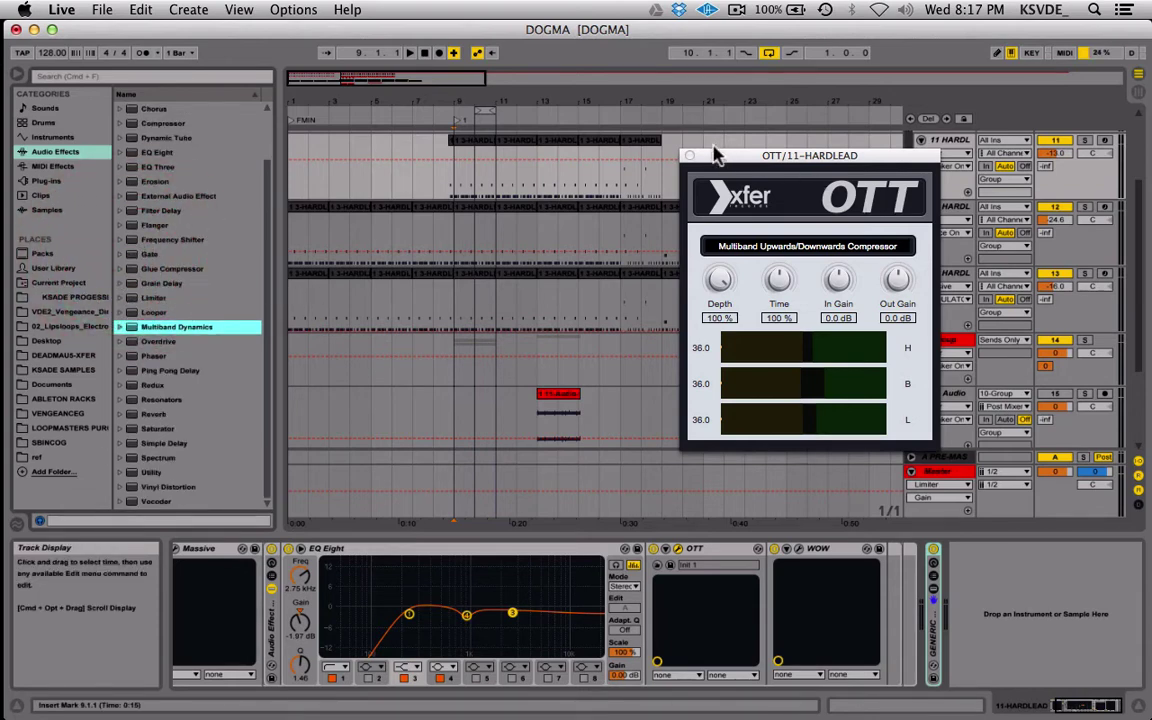
Close the OTT window, select track 11's OTT device, and select OTT in the browser's xfer plug-in folder
mouse_move(780, 163)
mouse_down()
mouse_move(589, 150)
mouse_move(815, 152)
mouse_move(773, 119)
mouse_move(785, 187)
mouse_up()
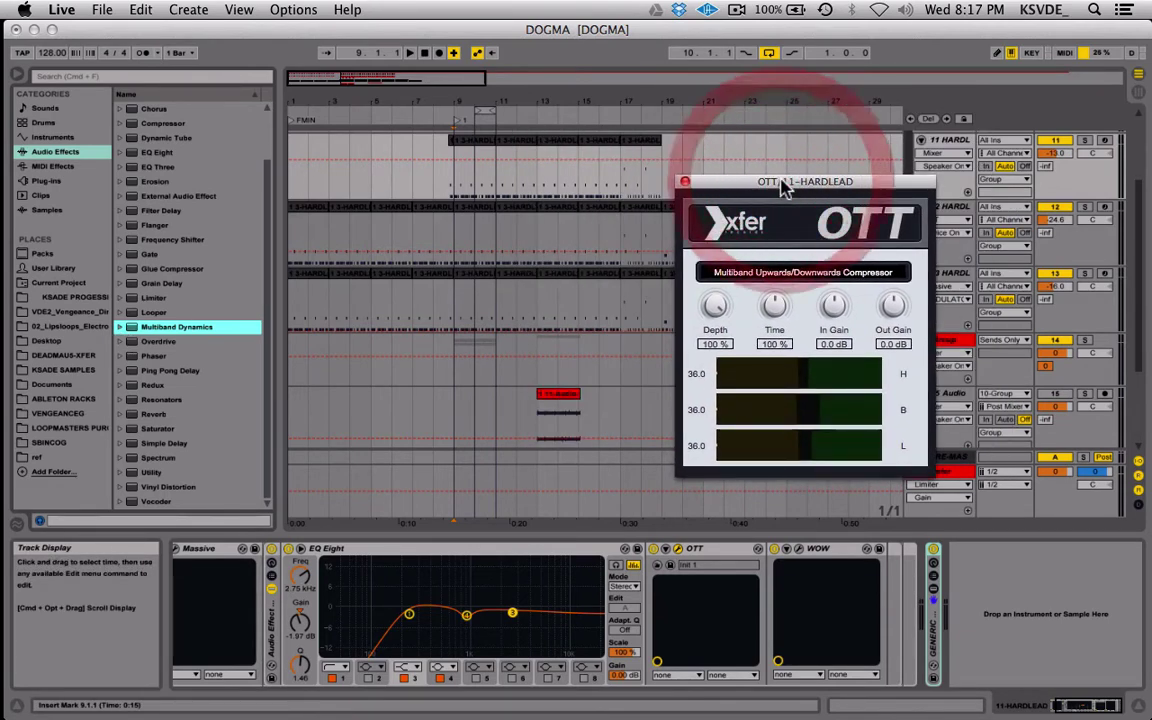
click(690, 185)
click(694, 548)
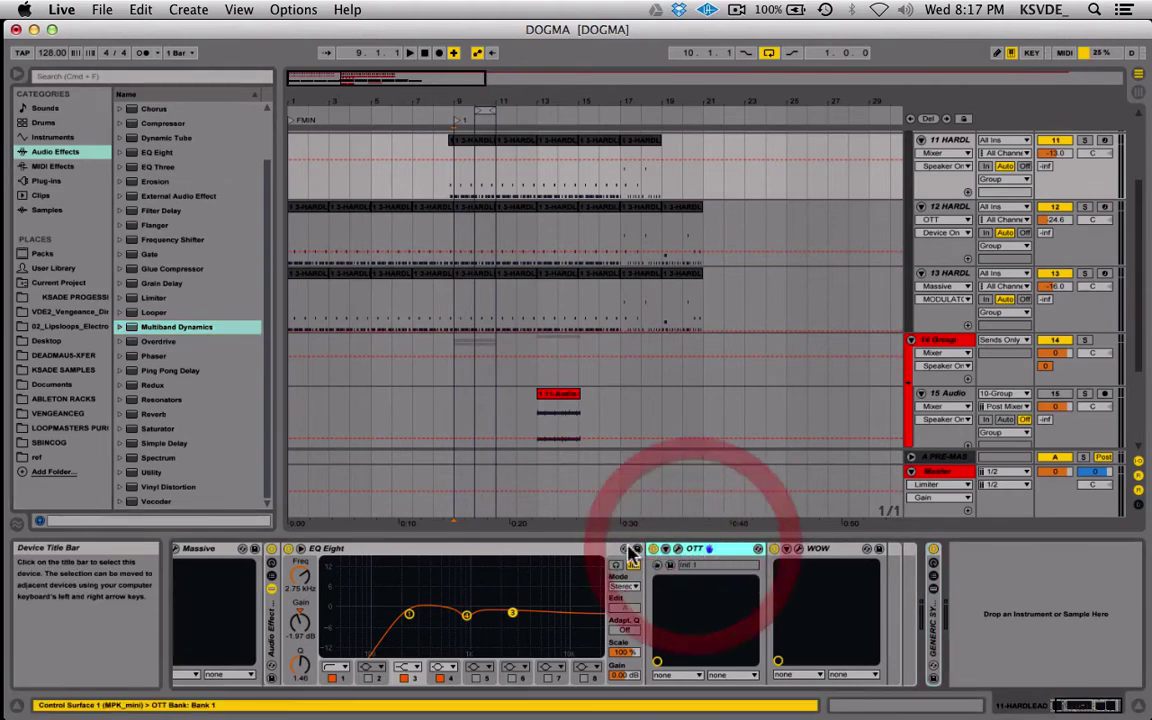
click(38, 182)
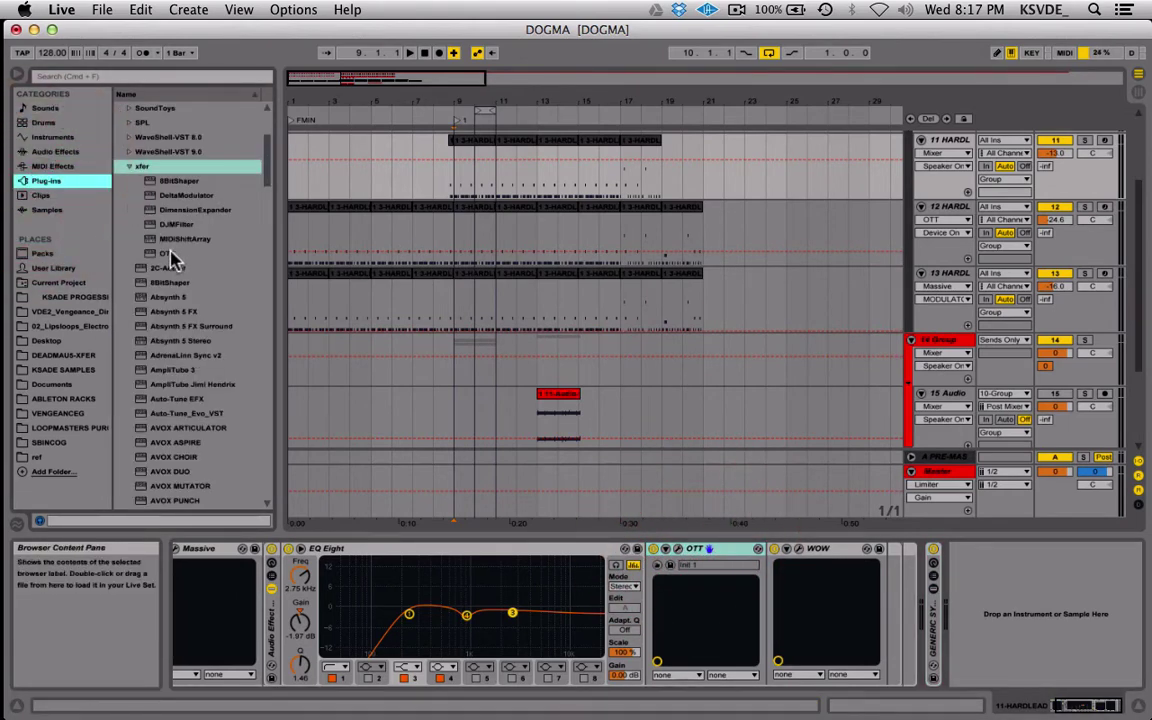
click(168, 254)
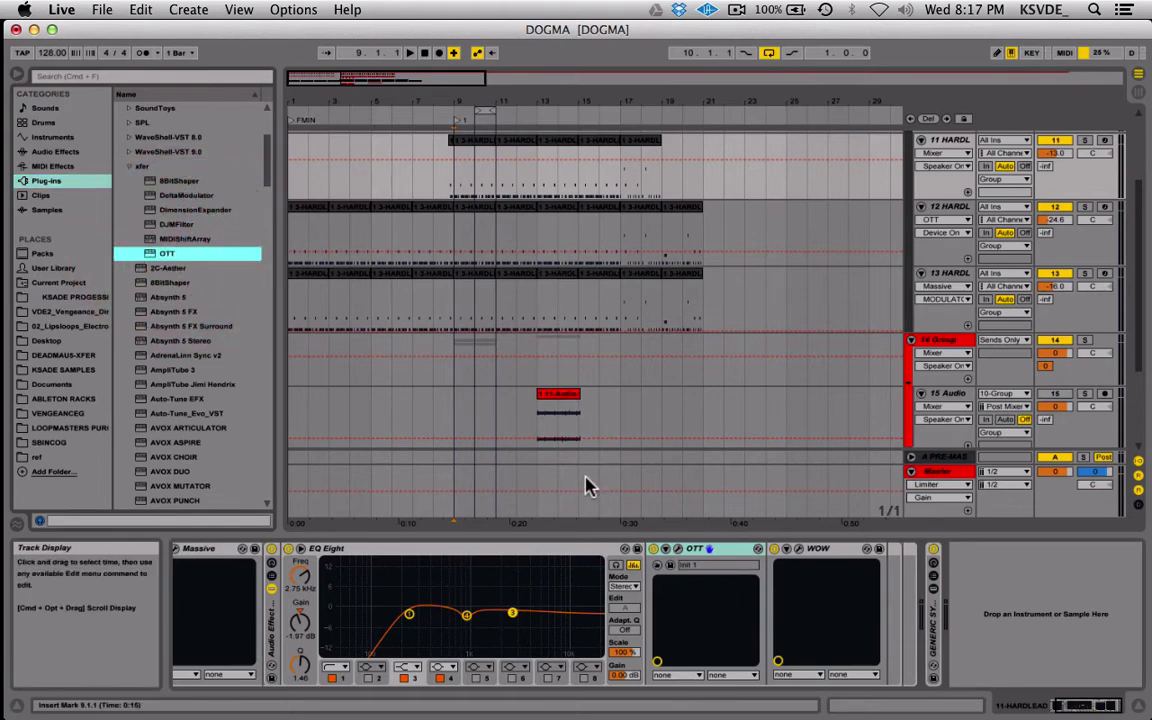
View the Massive synth patch SUPERMARIOWUB3 on track 11 HARDLEAD and close its window
scroll(514, 589, left, 2)
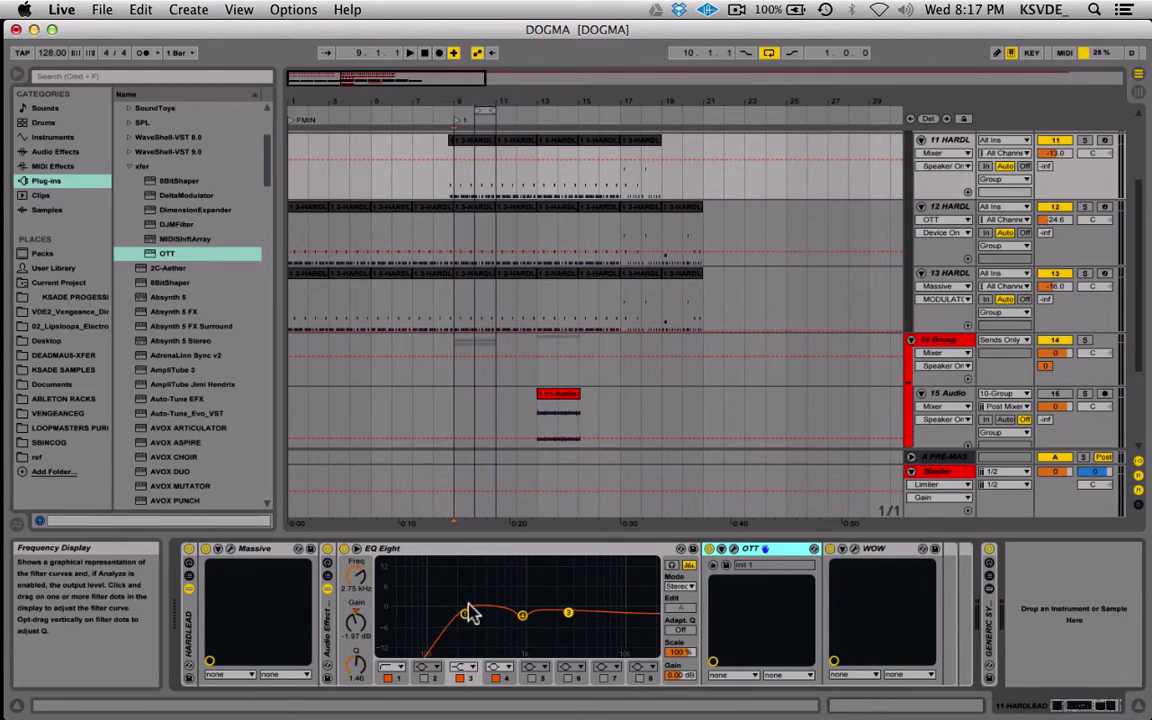
click(233, 553)
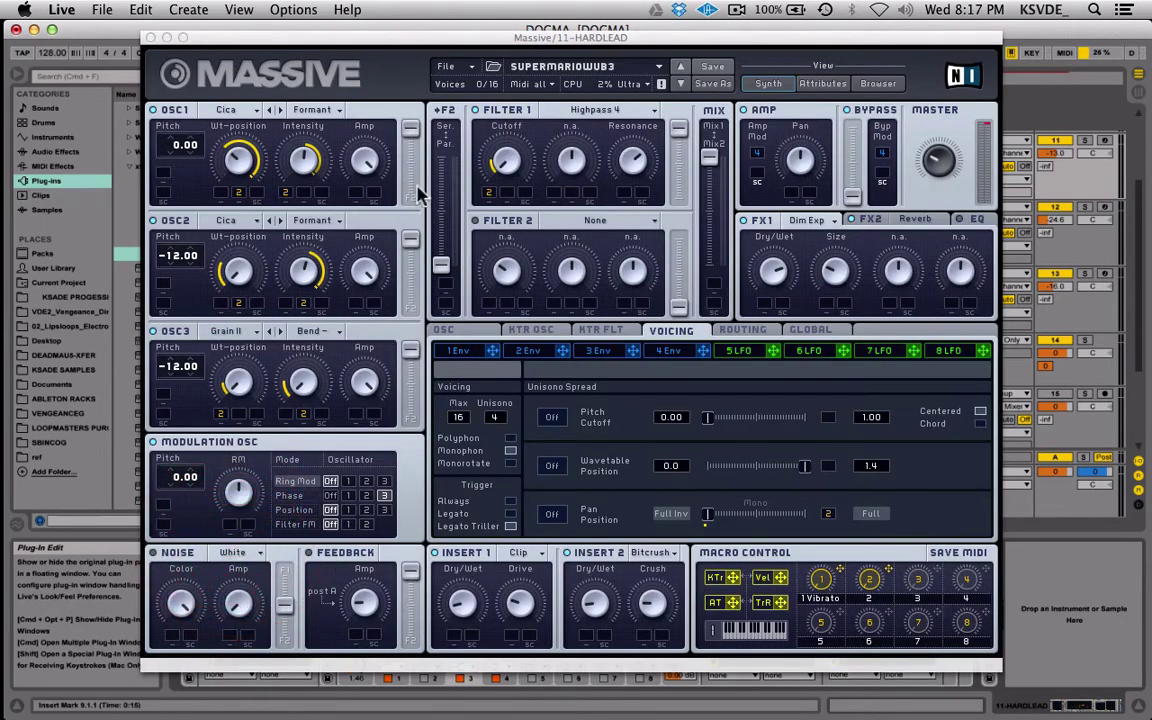
click(151, 37)
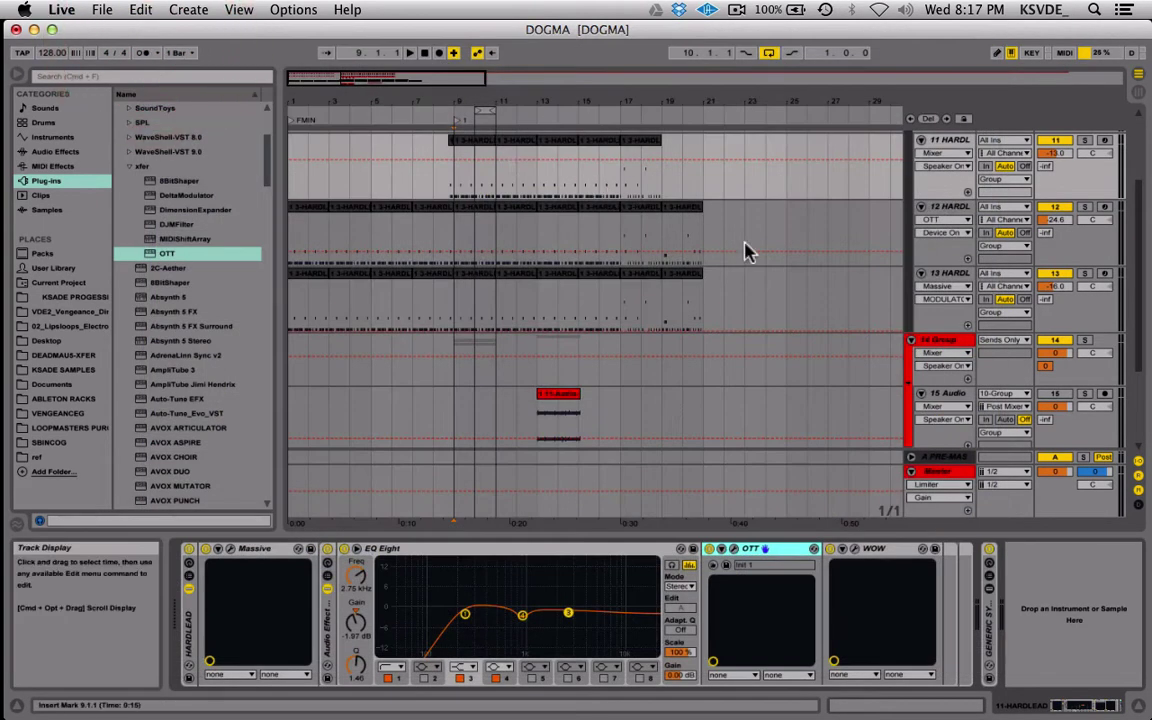
Show track 12 HARDLEAD's device chain and unfold its EQ Eight, OTT, WOW and generic synth chain rack
scroll(746, 250, up, 5)
click(945, 328)
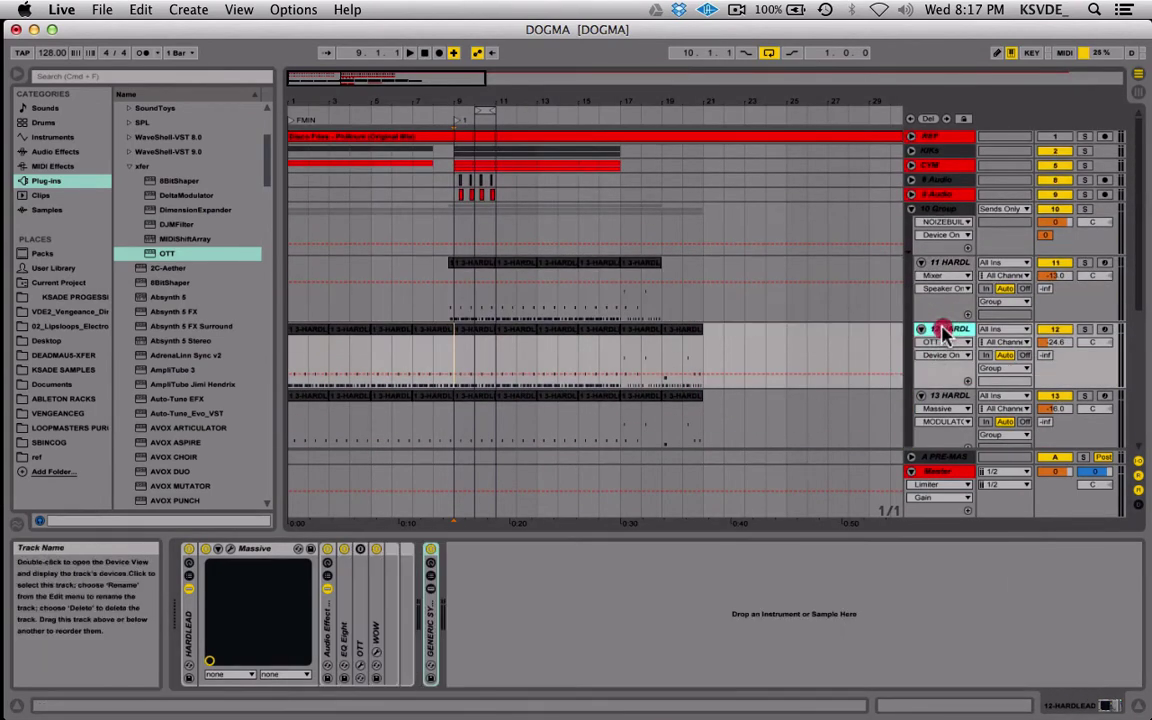
click(329, 627)
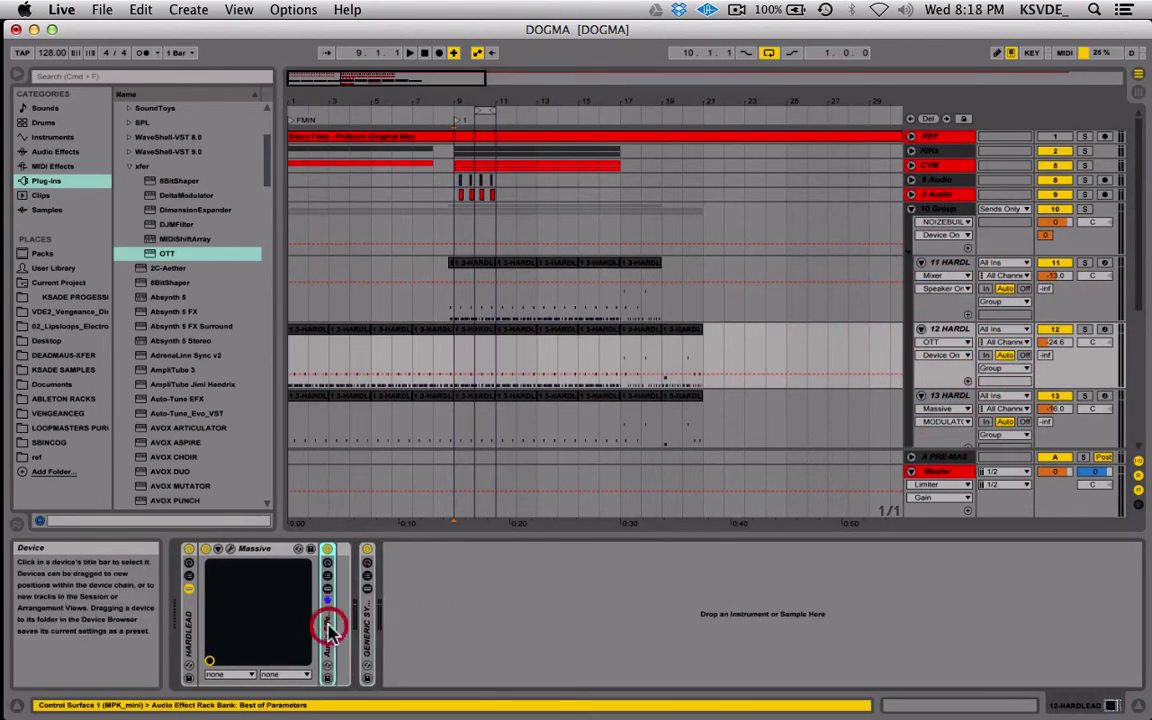
click(342, 632)
click(334, 630)
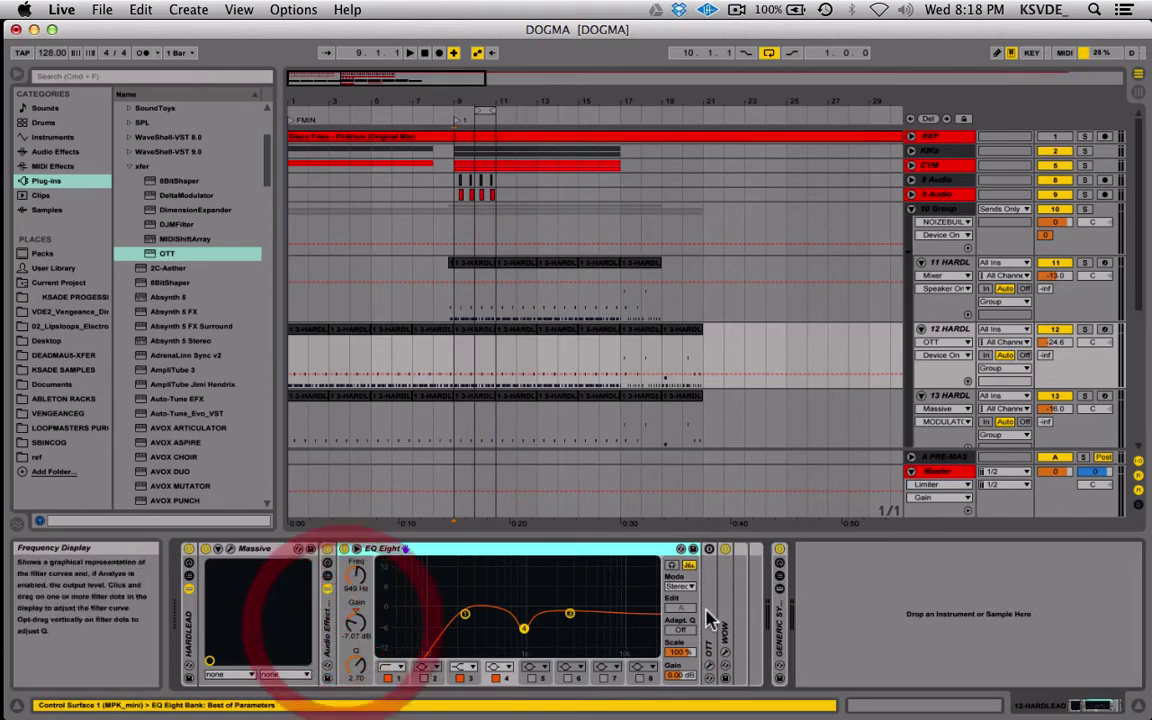
click(705, 620)
double_click(829, 625)
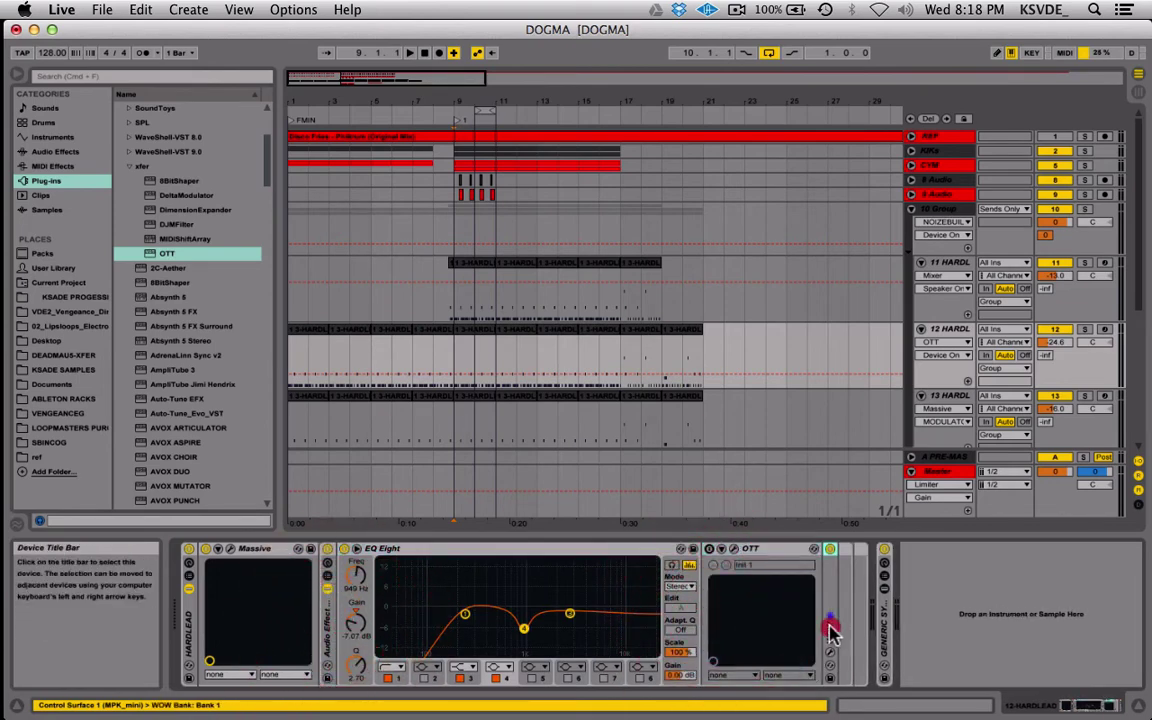
double_click(989, 612)
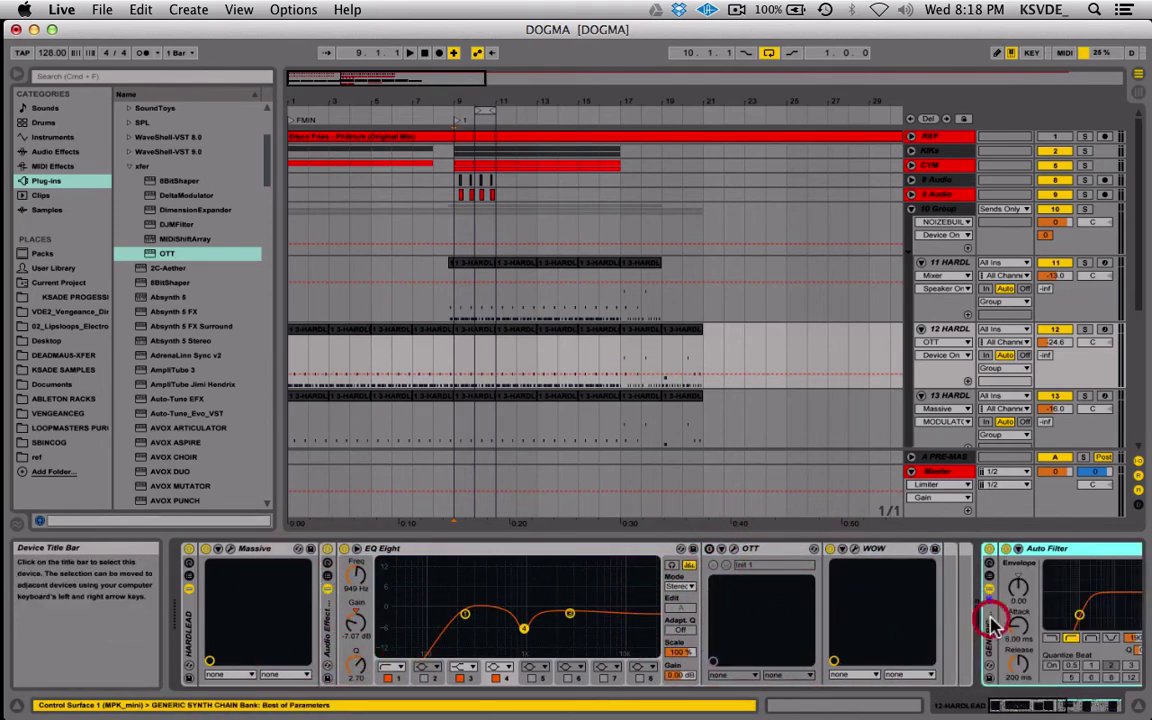
scroll(700, 615, left, 2)
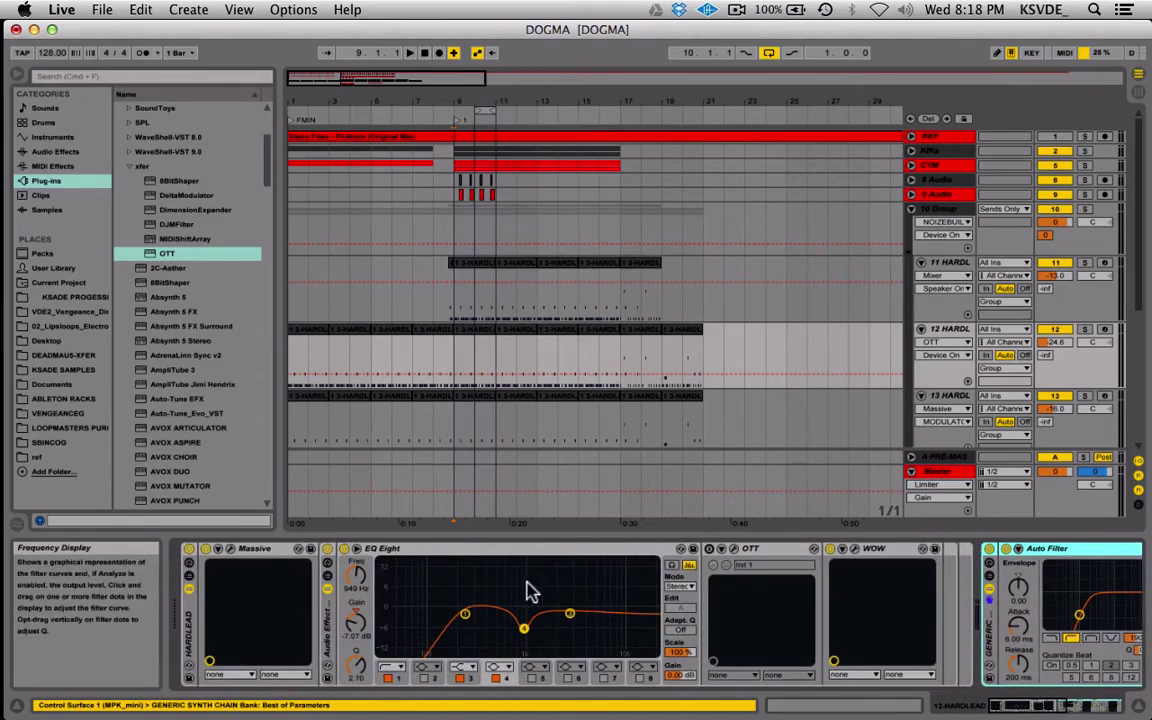
View the Massive synth patch WOAW on track 12 HARDLEAD and close its window
click(230, 549)
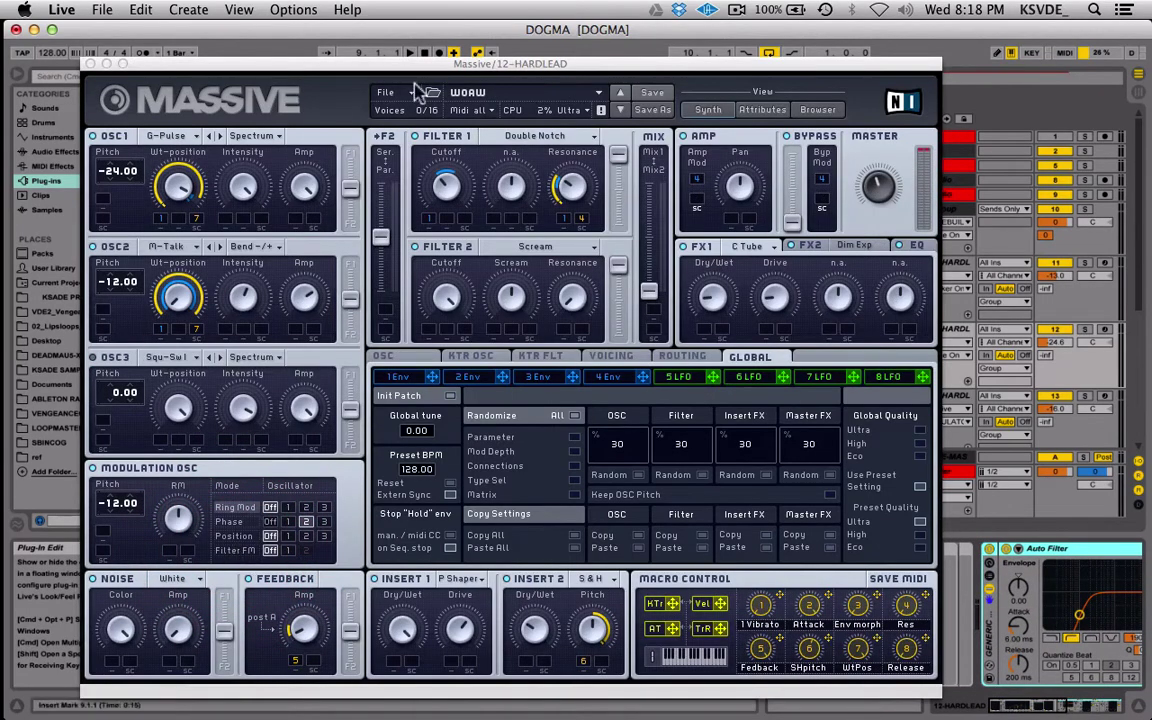
drag(373, 64, 545, 65)
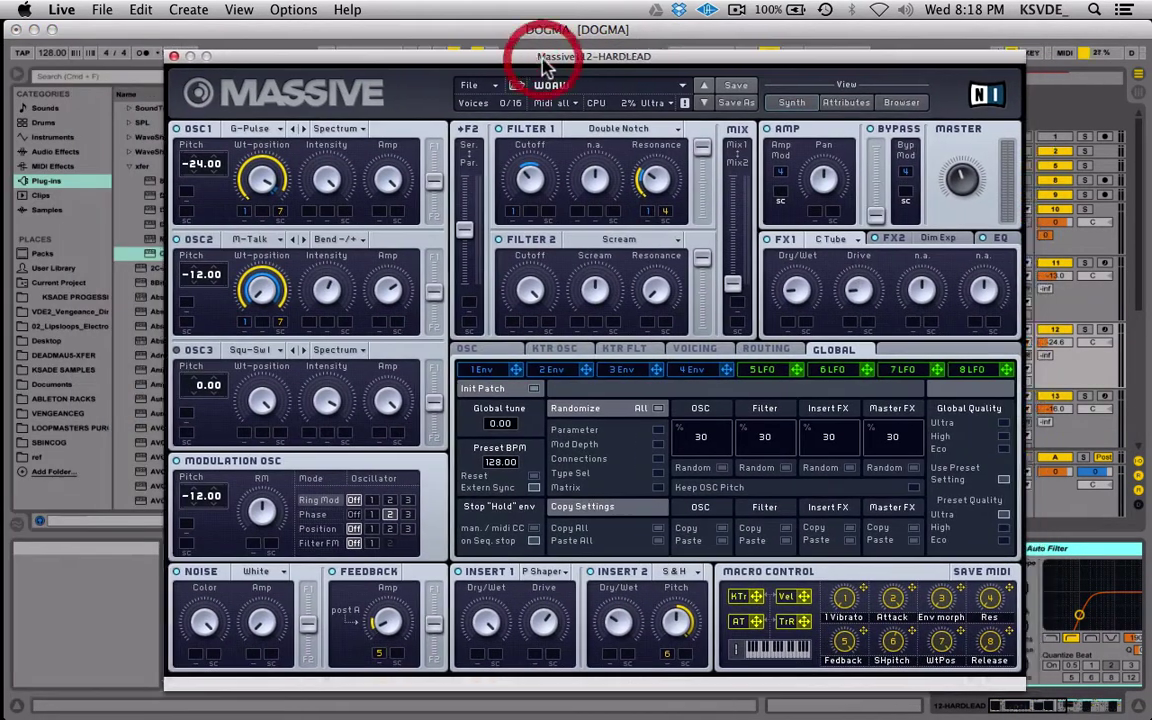
click(174, 57)
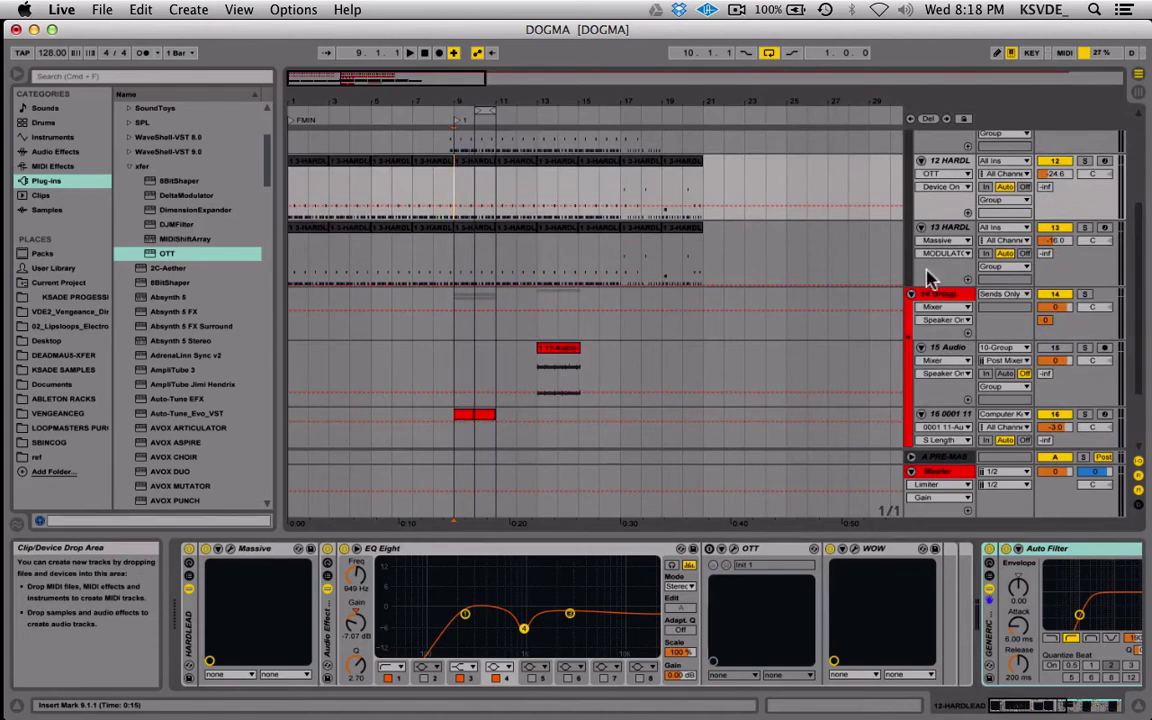
Show track 13 HARDLEAD's device chain, unfold its WOW, OTT and EQ Eight, and collapse the Audio Effect Rack
click(943, 226)
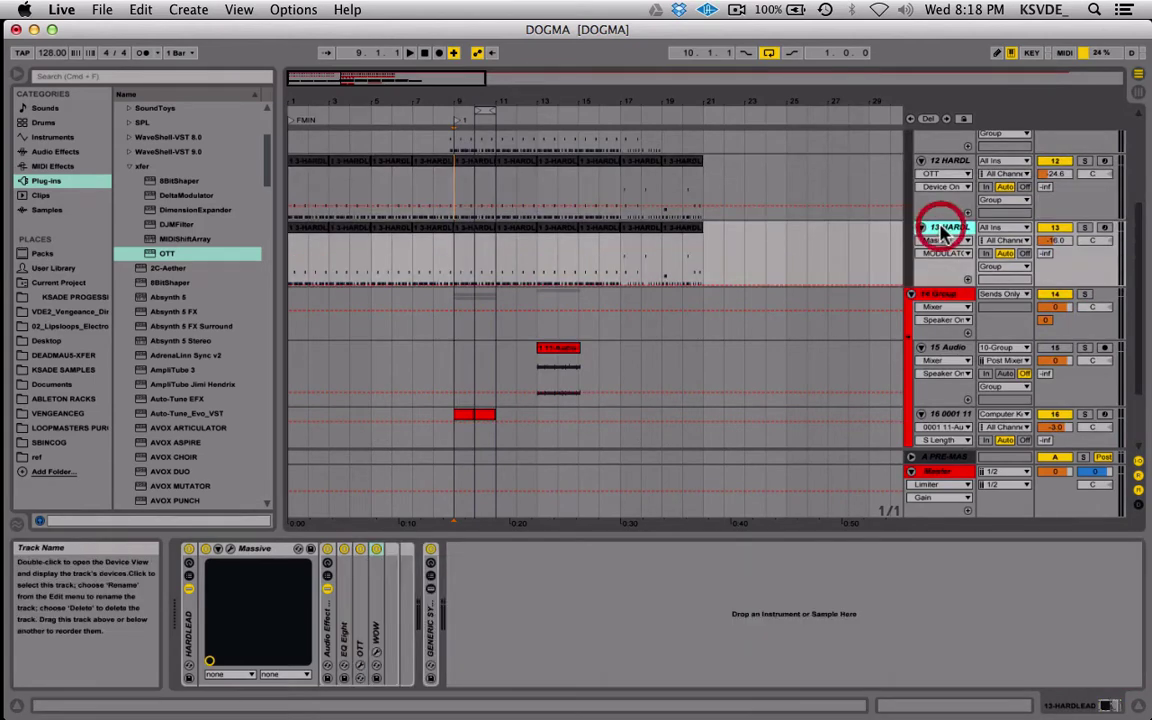
double_click(376, 632)
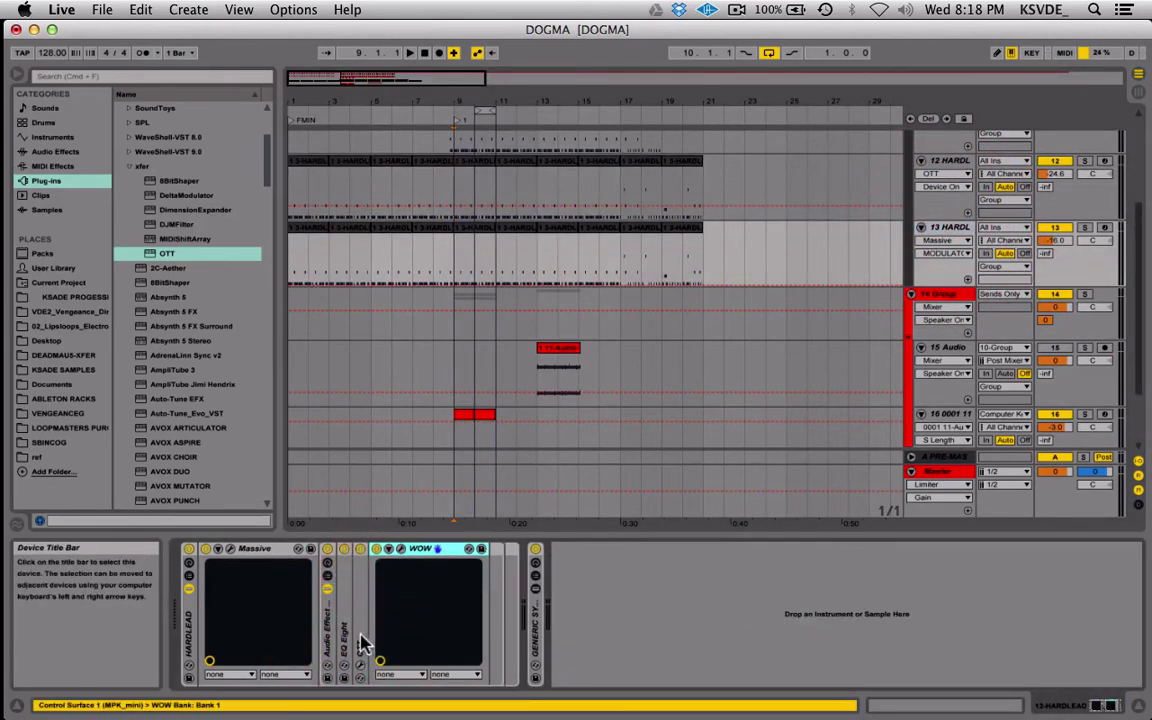
double_click(360, 625)
double_click(346, 637)
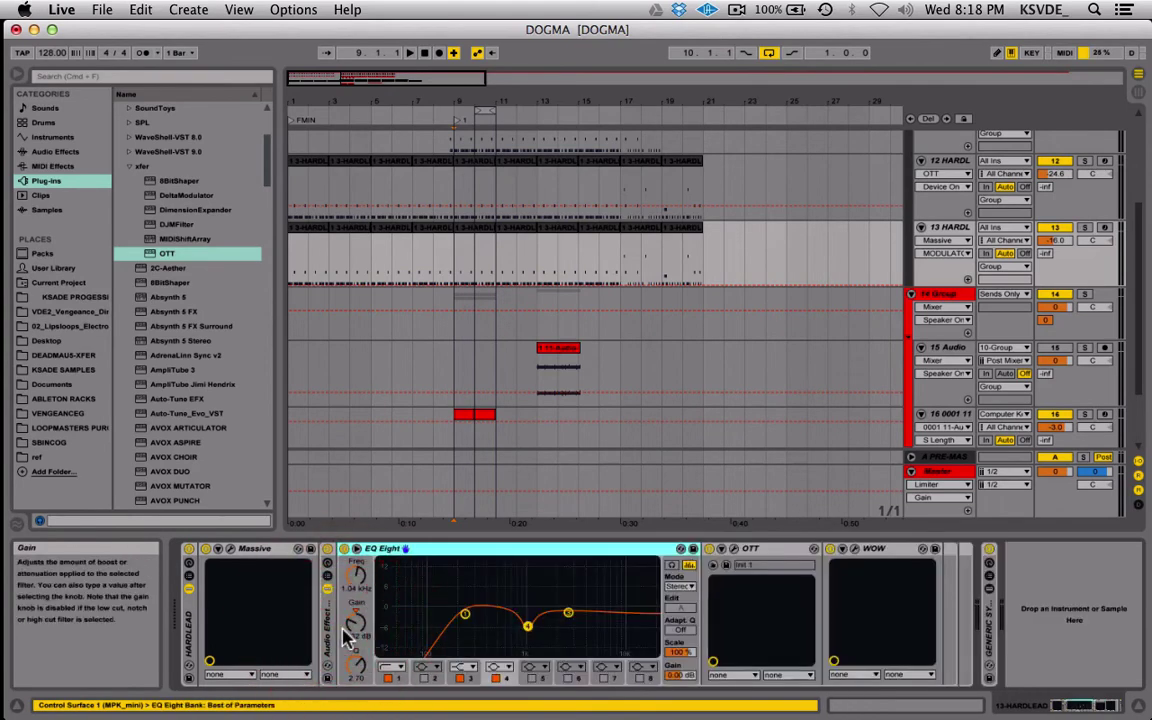
double_click(327, 626)
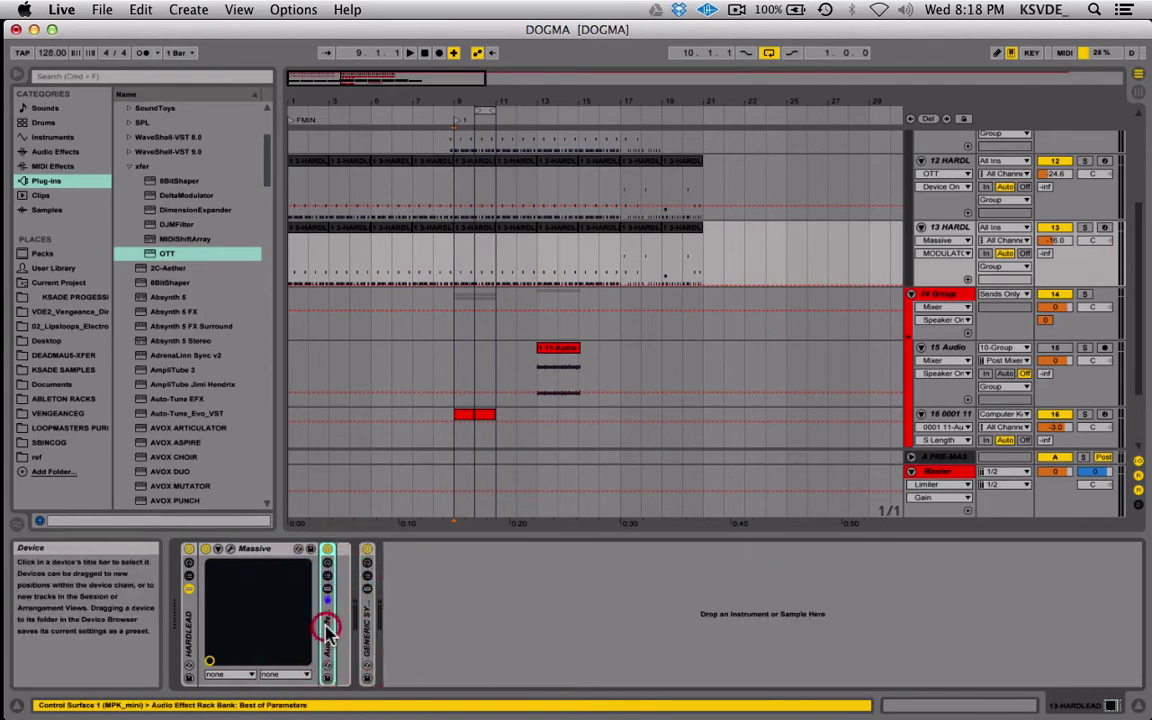
Unfold the Audio Effect Rack and the GENERIC SYNTH CHAIN rack on track 13 HARDLEAD
double_click(329, 628)
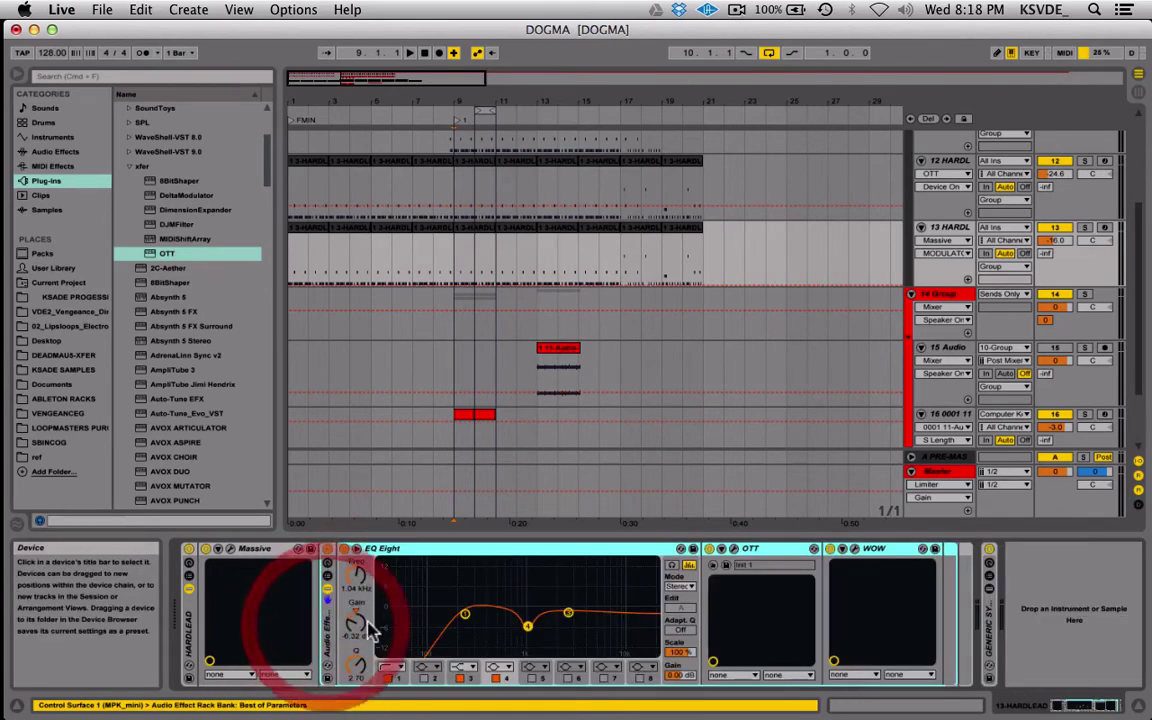
double_click(988, 618)
scroll(995, 622, right, 2)
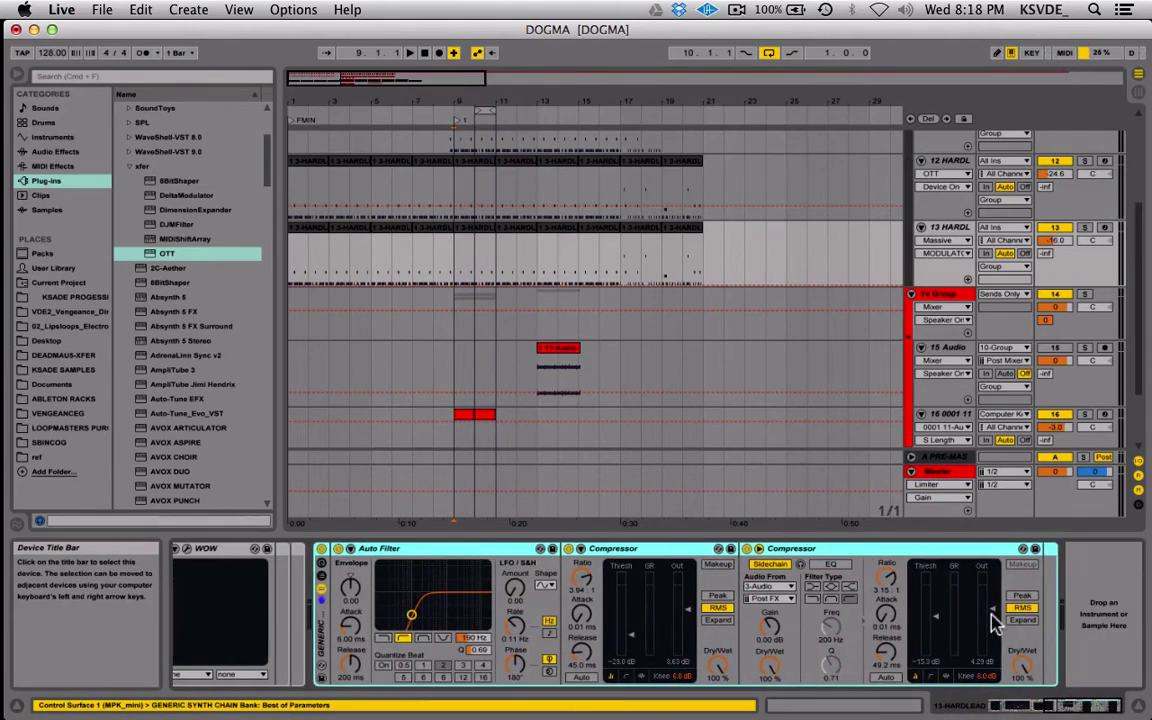
Examine the whole effect chain of track 13 HARDLEAD: EQ Eight, OTT, WOW, Auto Filter and the two Compressors
scroll(995, 622, left, 4)
scroll(995, 622, right, 5)
scroll(995, 622, left, 5)
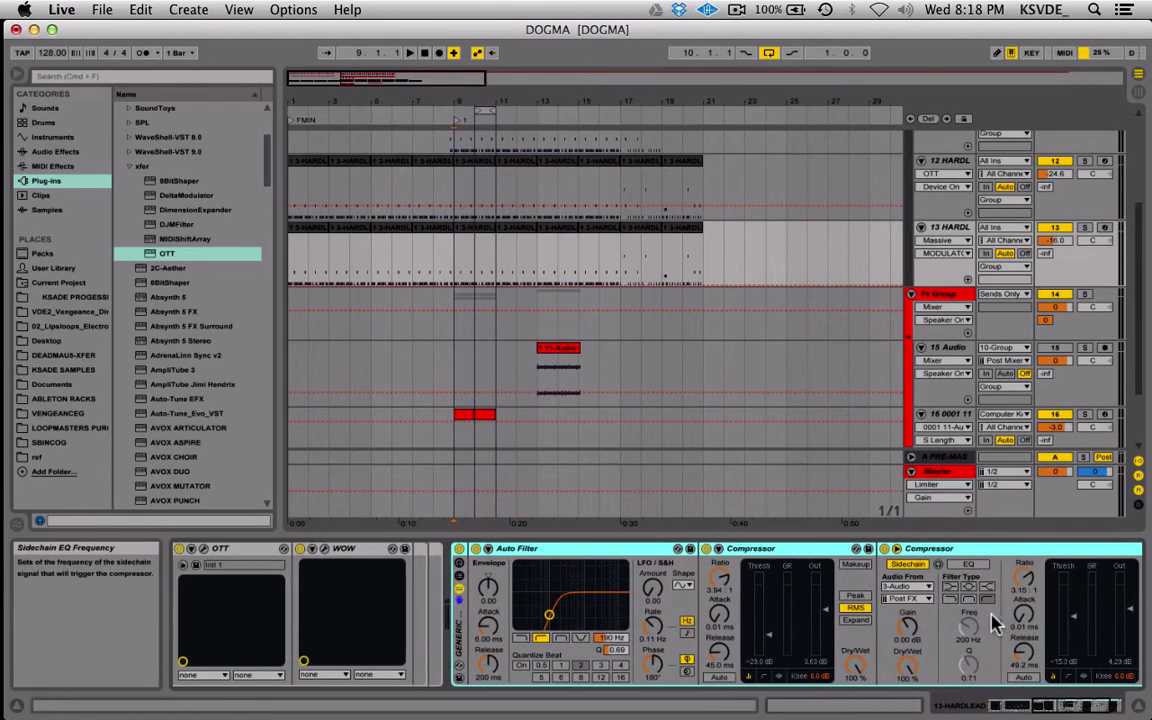
scroll(995, 622, right, 5)
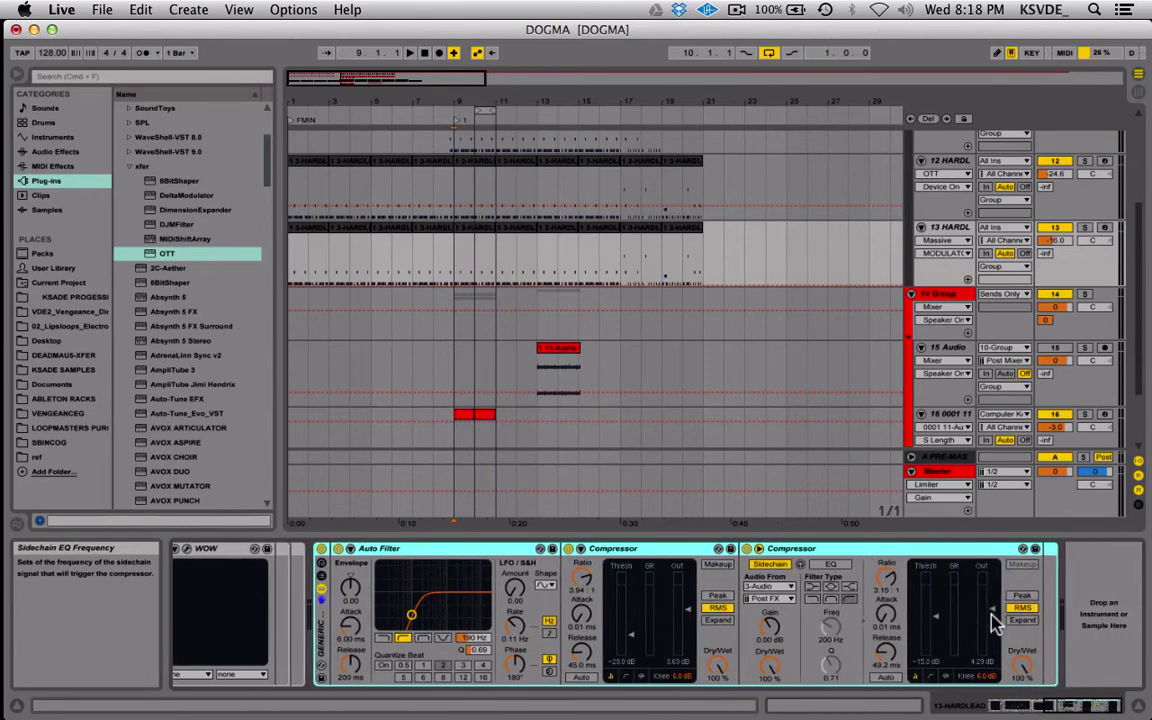
scroll(995, 622, left, 3)
scroll(995, 622, right, 2)
scroll(995, 622, left, 5)
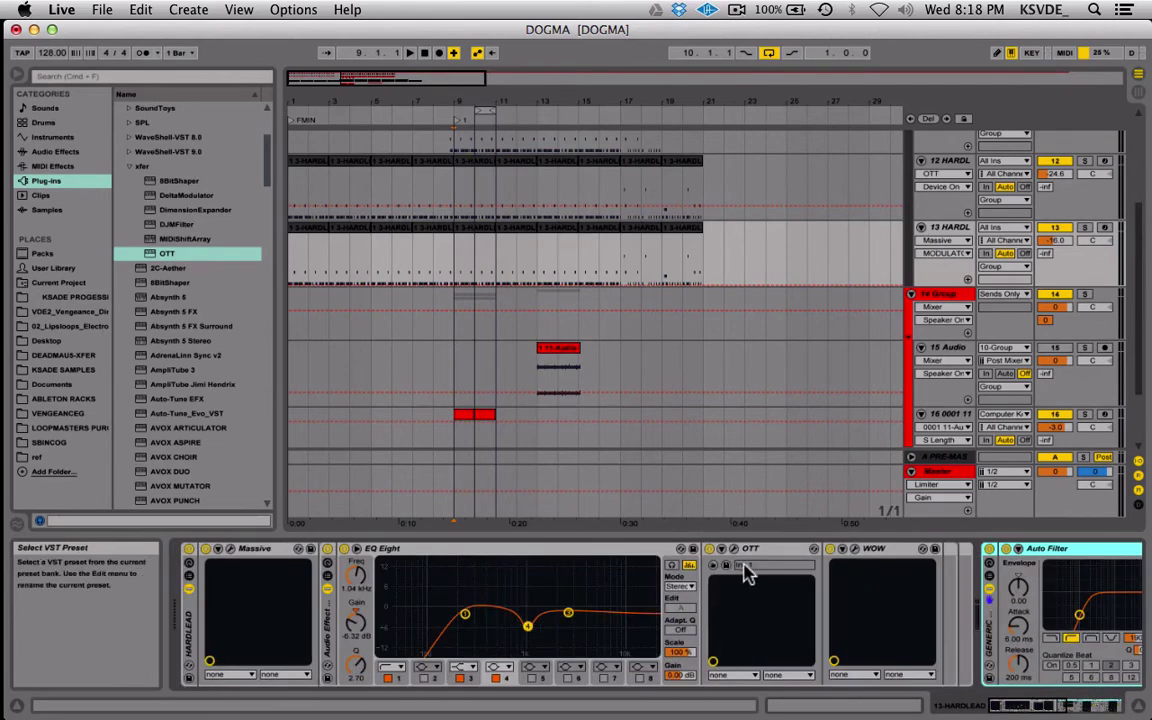
scroll(599, 632, right, 5)
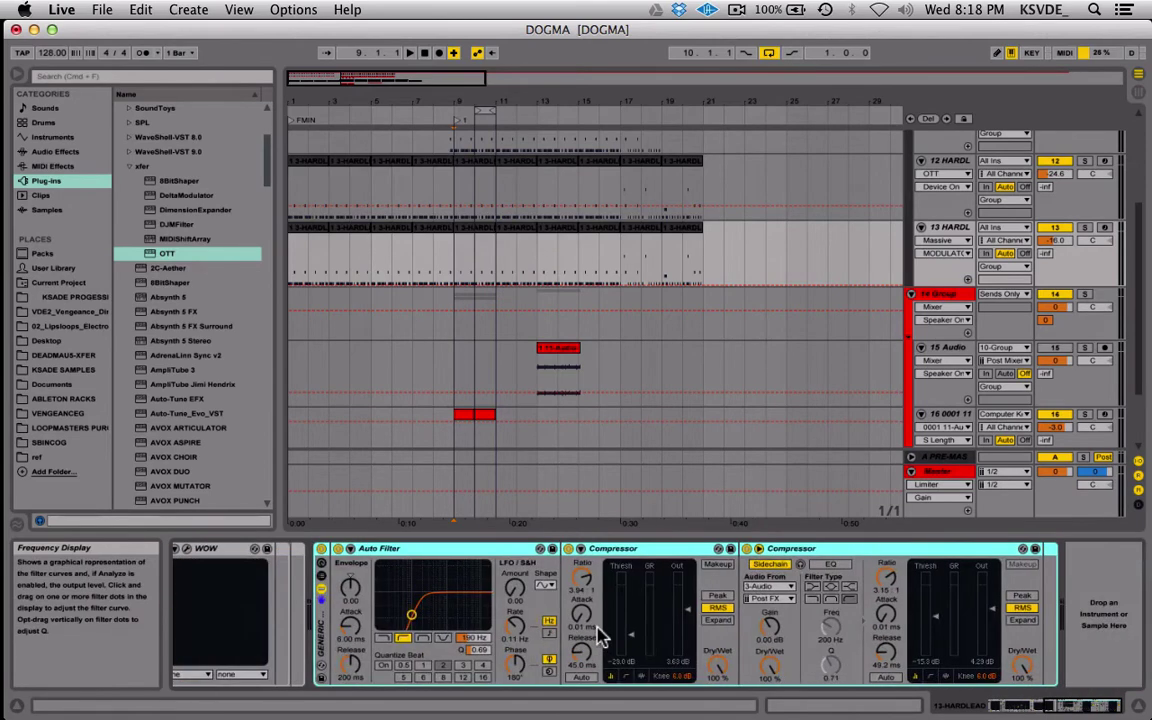
scroll(599, 632, left, 5)
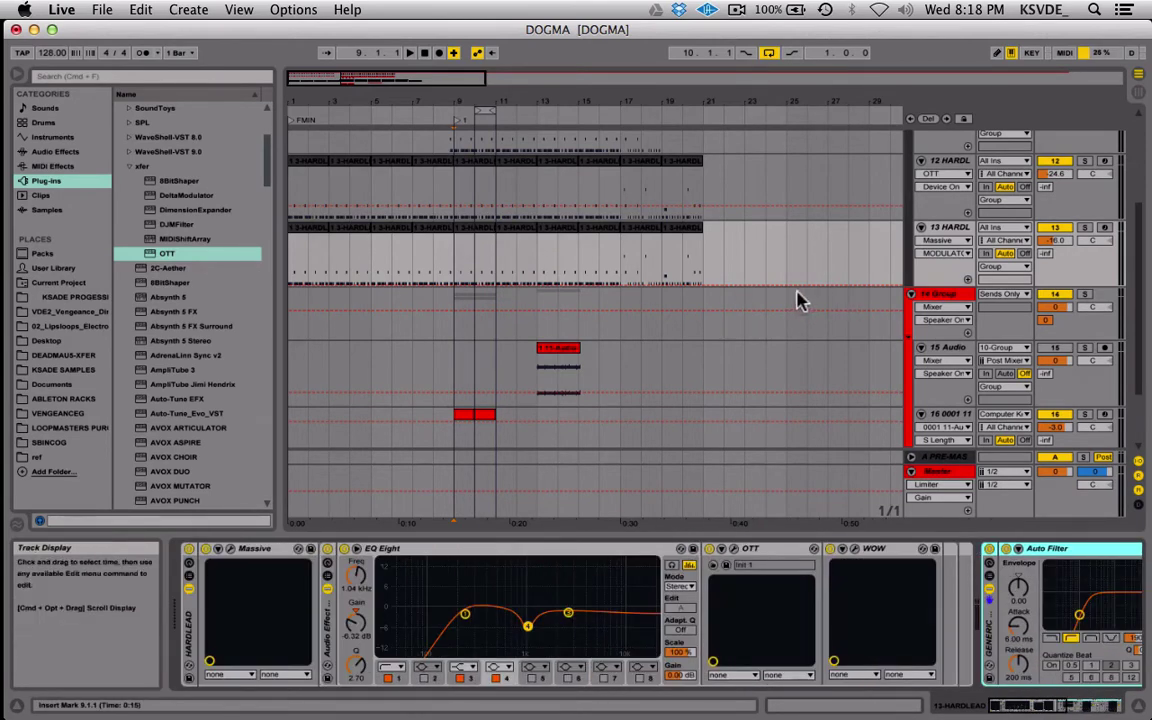
scroll(720, 622, right, 5)
scroll(720, 622, left, 5)
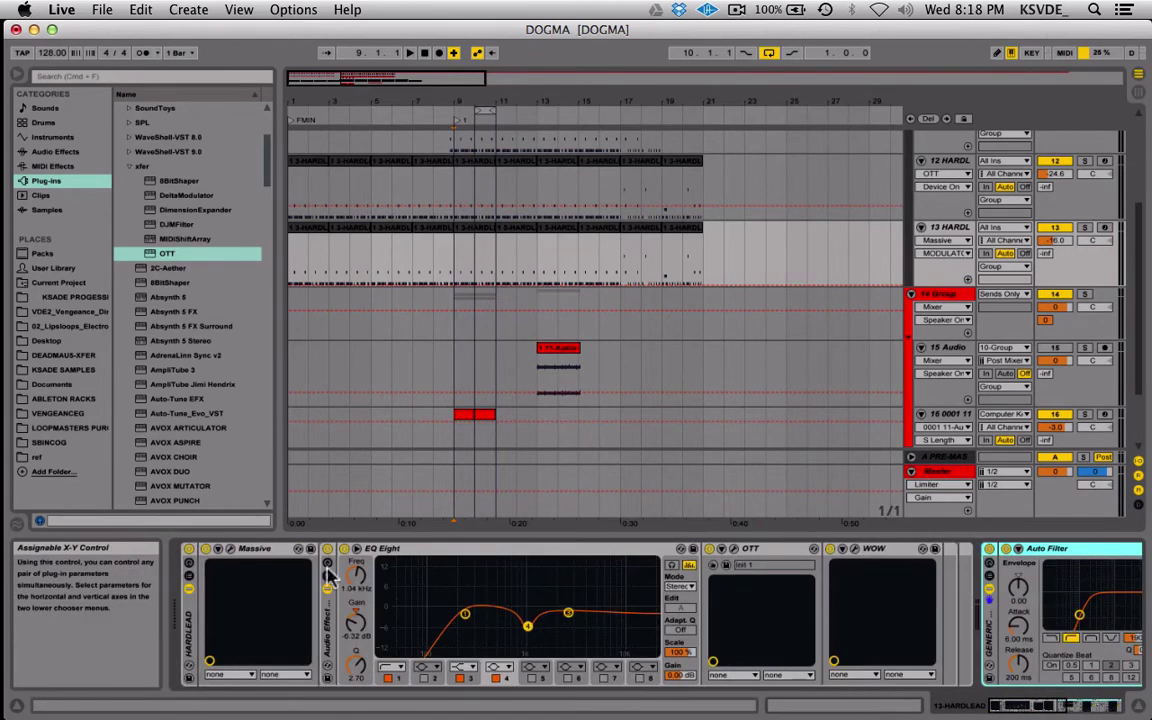
View the Massive synth patch ULTIMO 4RCE EMPHASIS on track 13 HARDLEAD and close its window
click(229, 550)
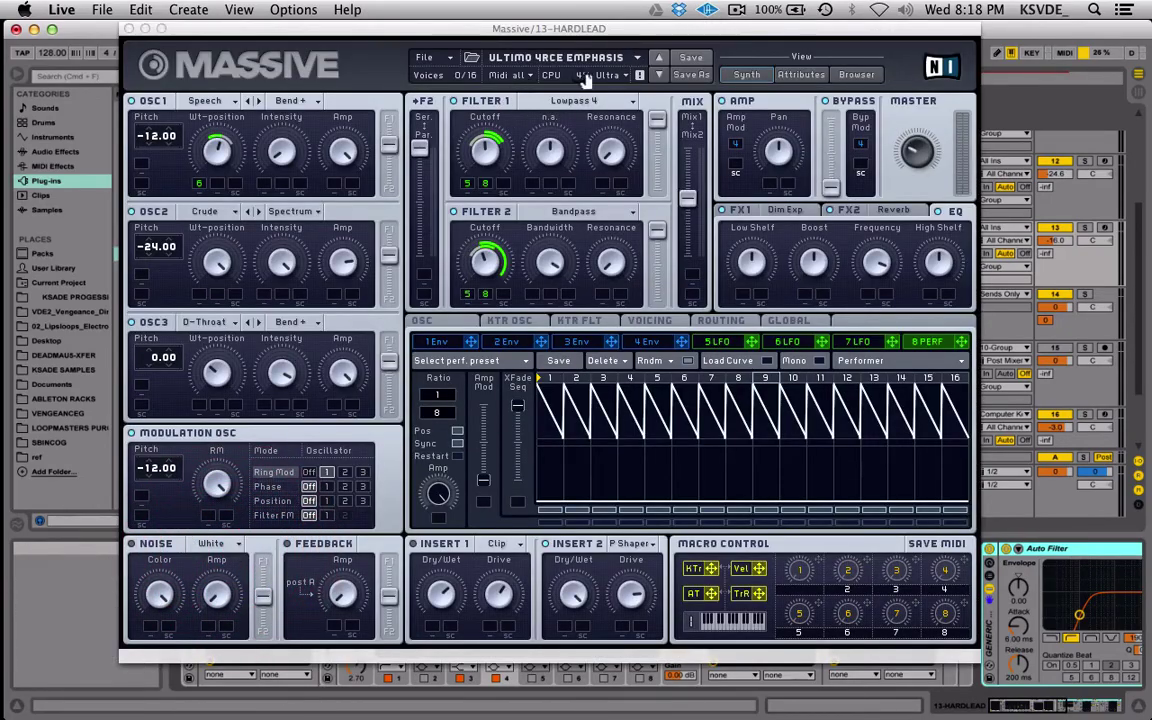
drag(612, 33, 659, 61)
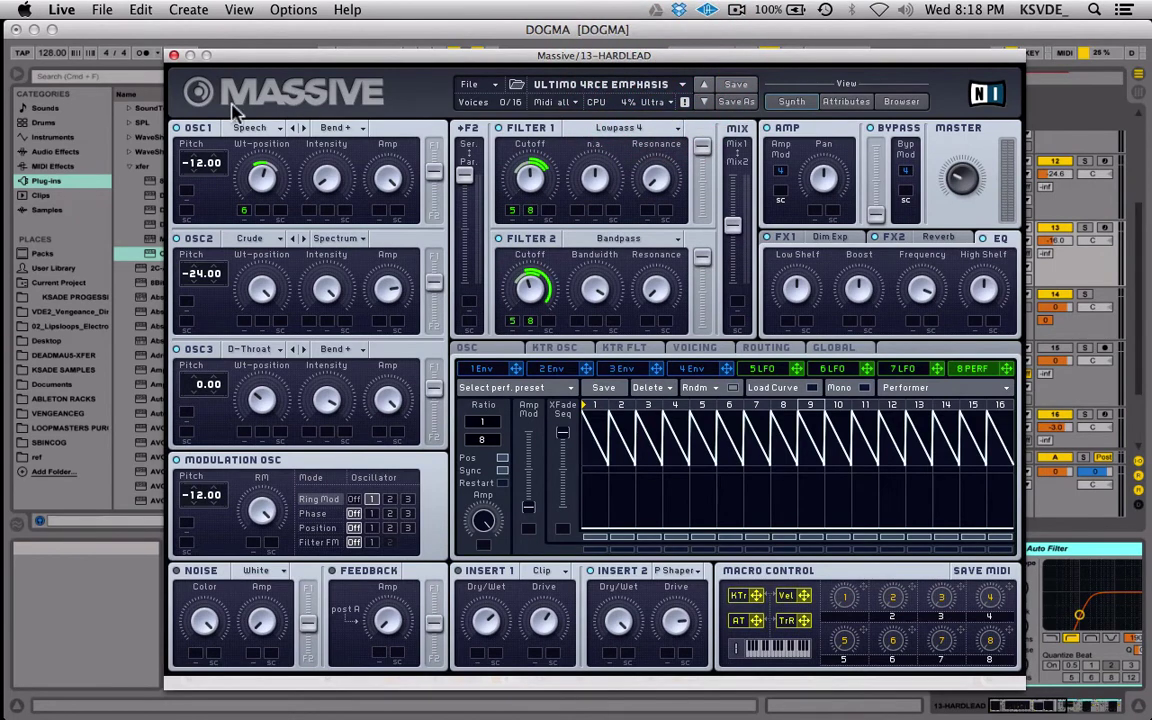
click(174, 56)
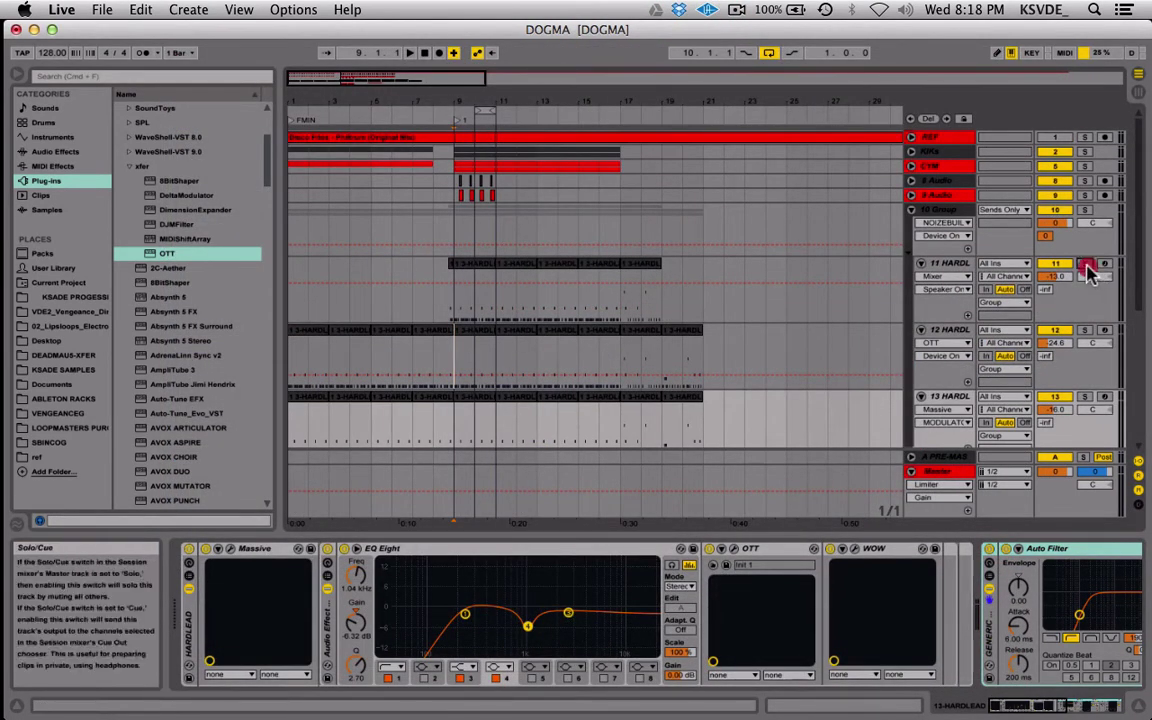
Audition HARDLEAD tracks 11, 12 and 13 in solo one after another, followed by the whole 10 Group, and release the solo
click(1085, 264)
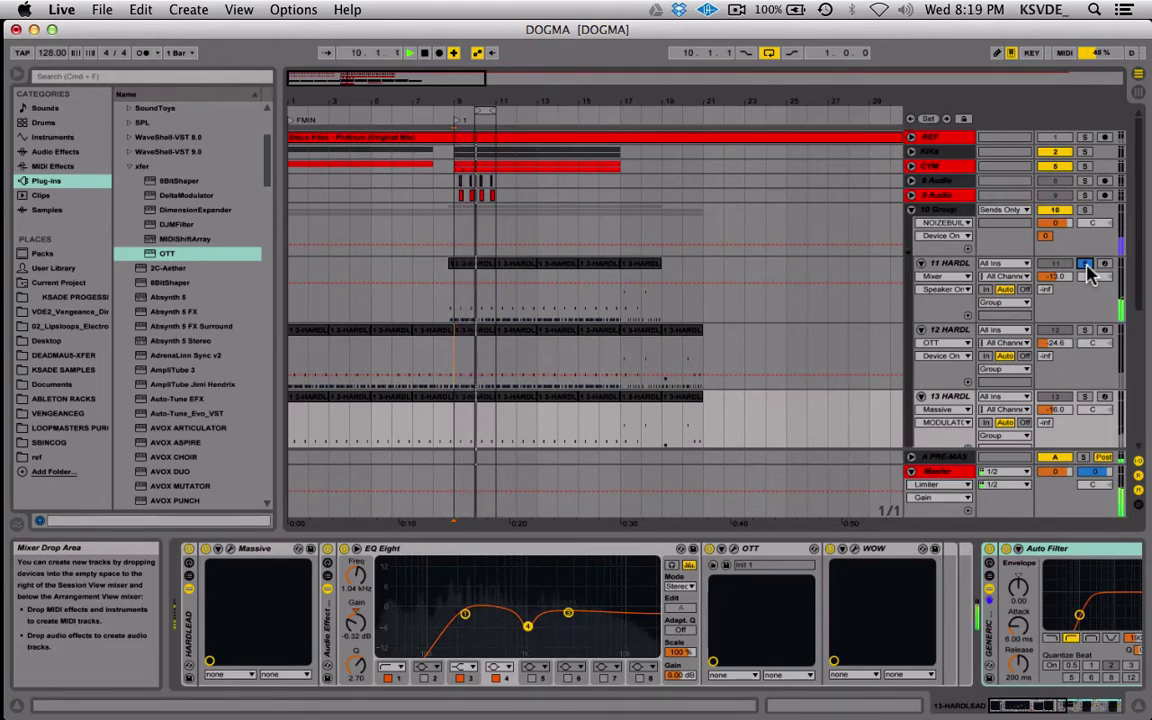
key(space)
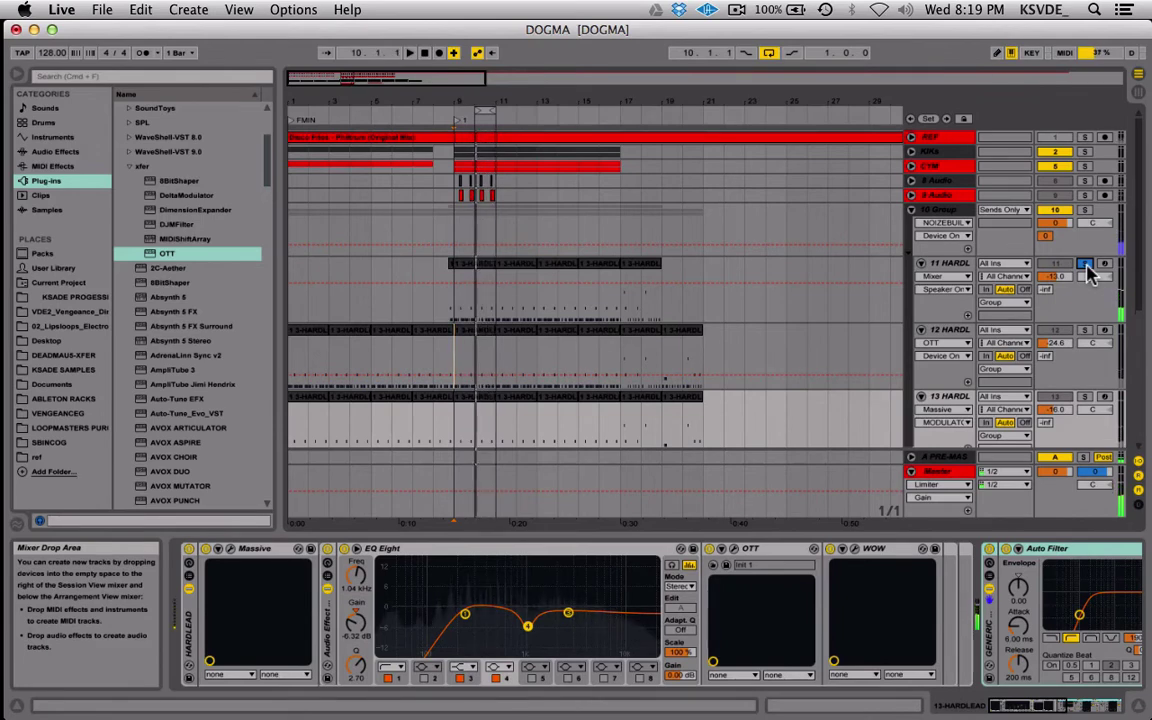
click(1085, 330)
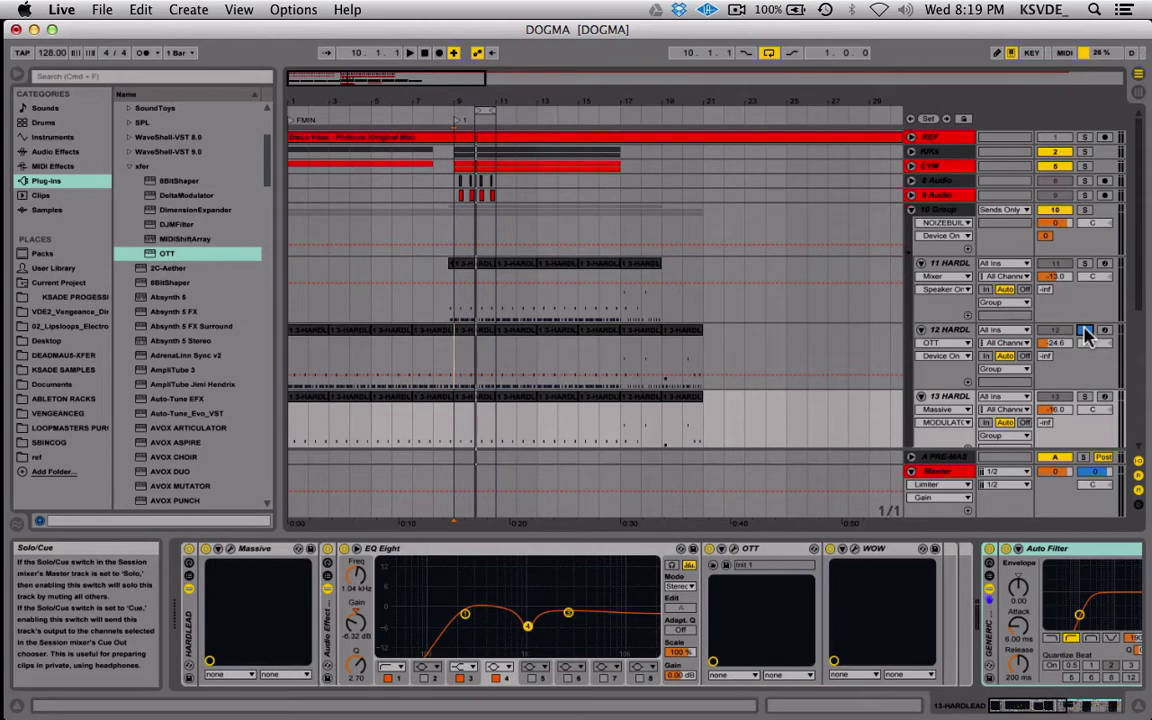
key(space)
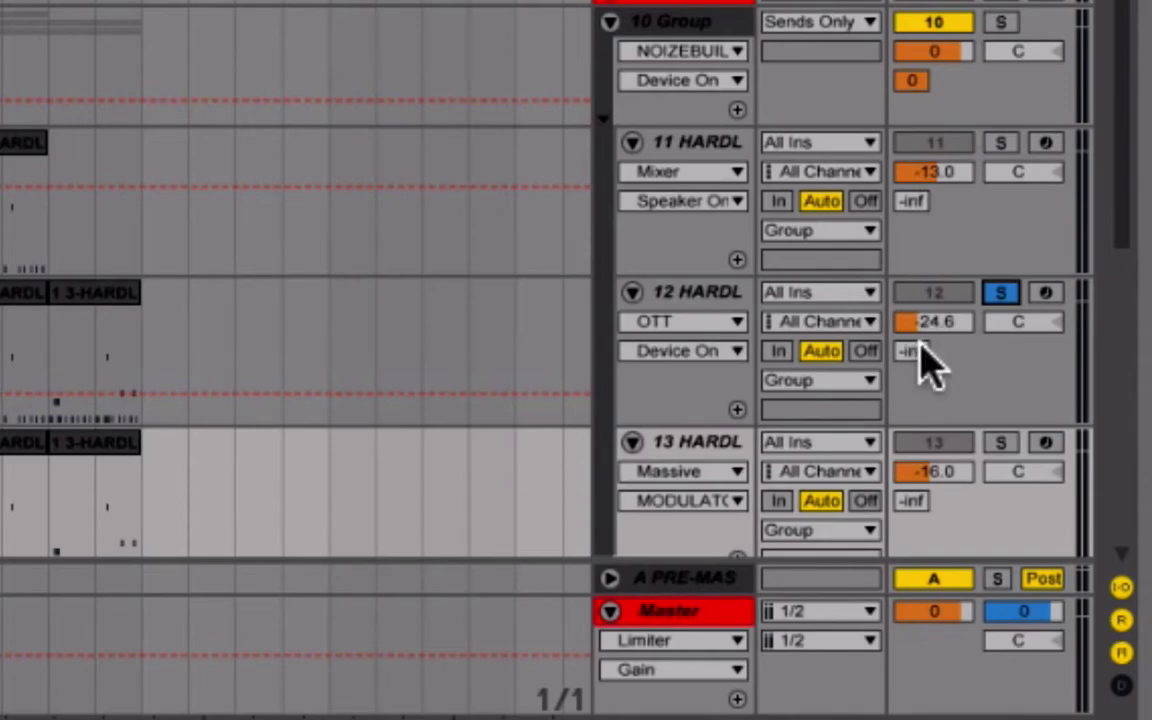
click(1000, 293)
click(1001, 442)
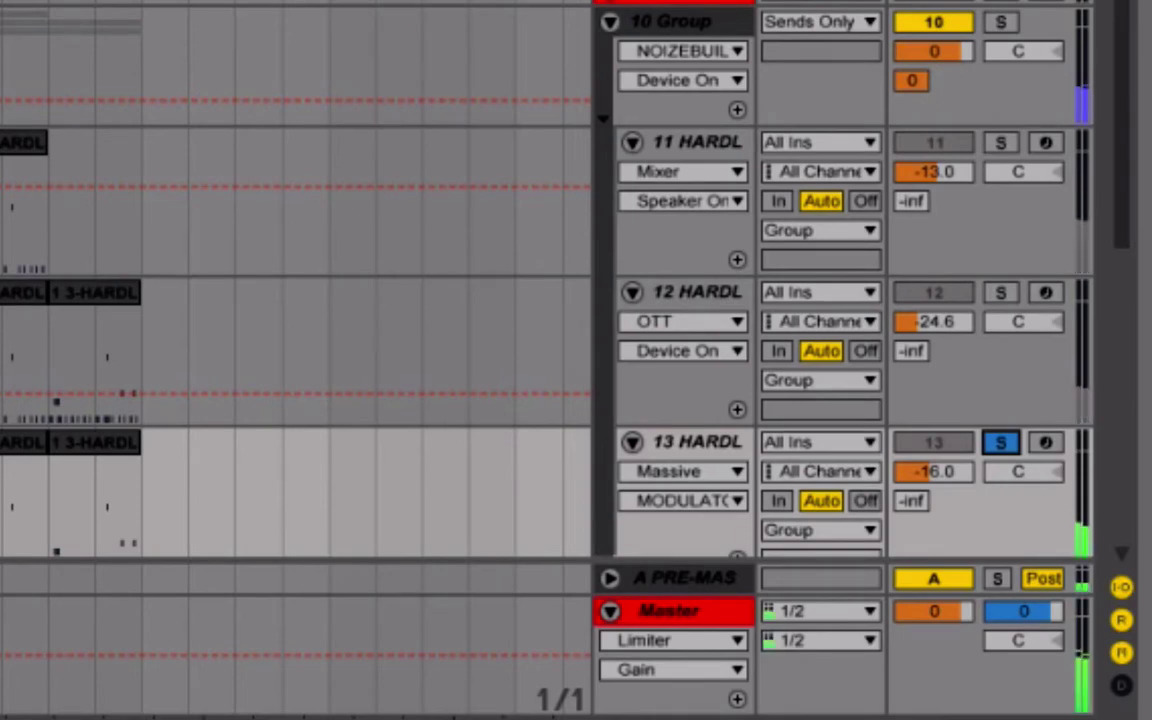
click(1003, 443)
click(1003, 22)
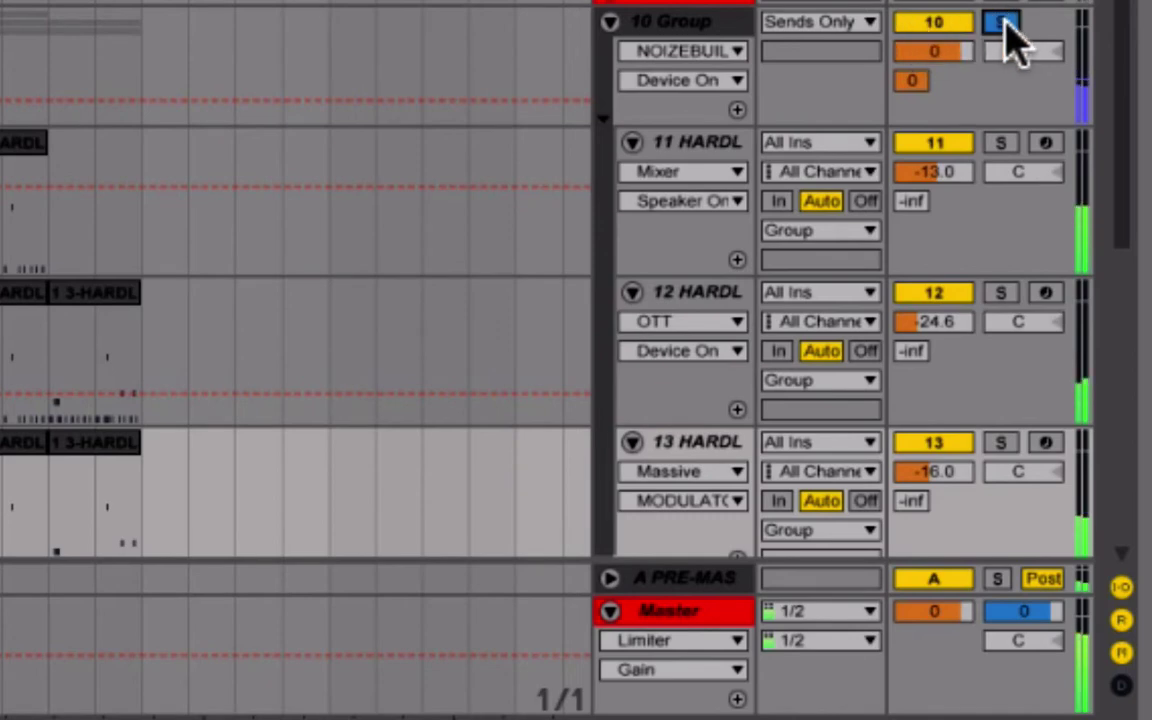
click(1004, 22)
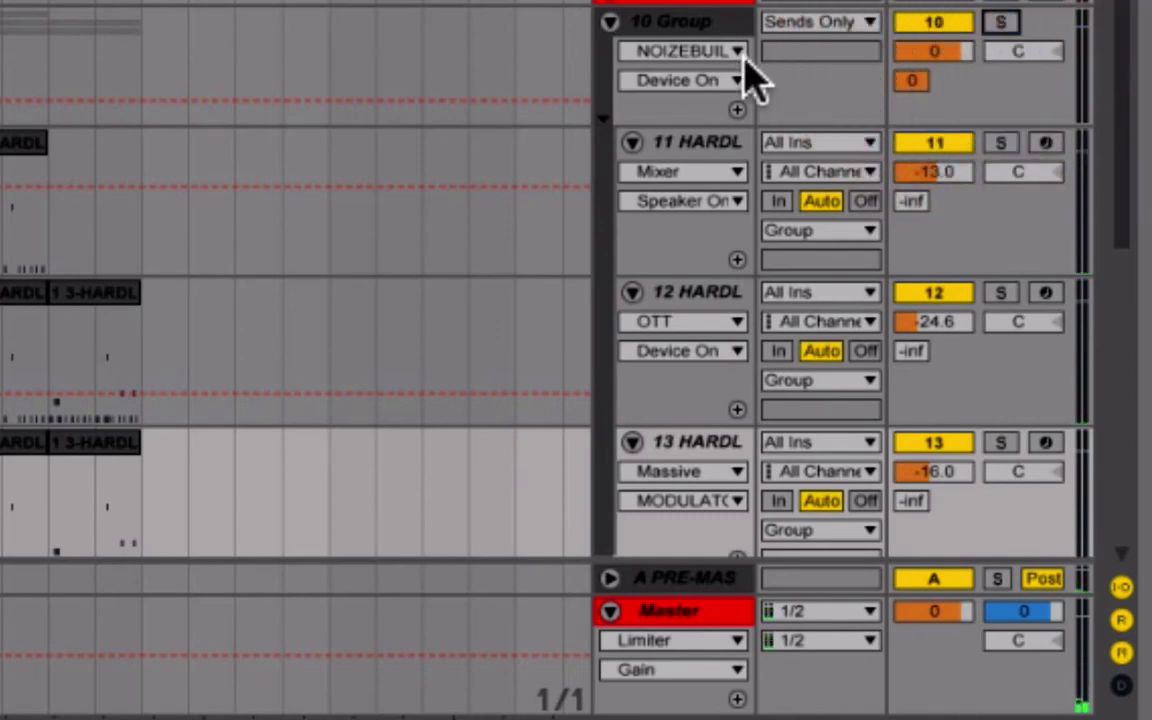
click(722, 23)
click(700, 444)
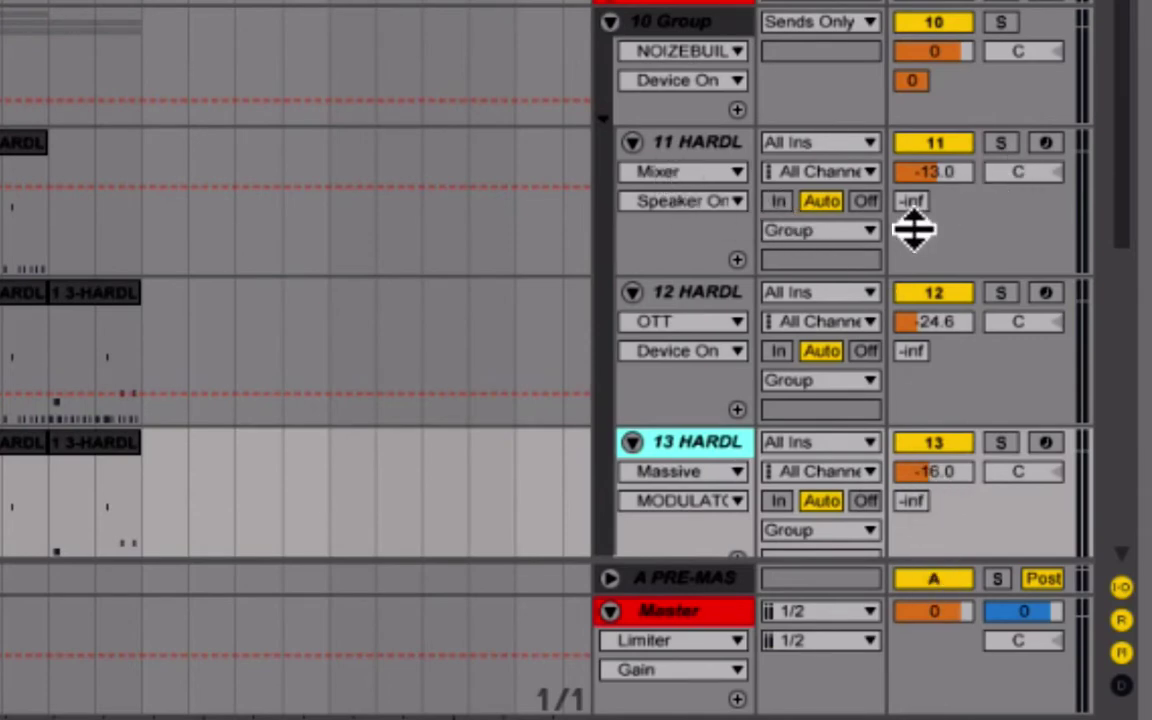
click(914, 228)
click(973, 393)
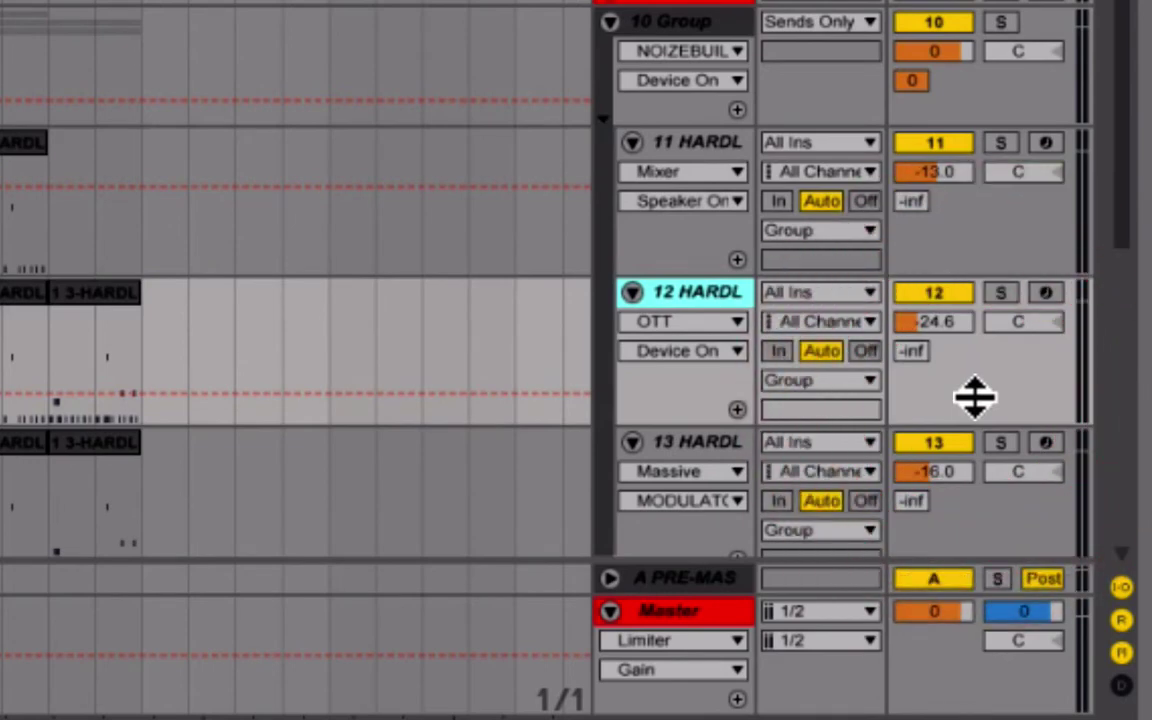
click(640, 21)
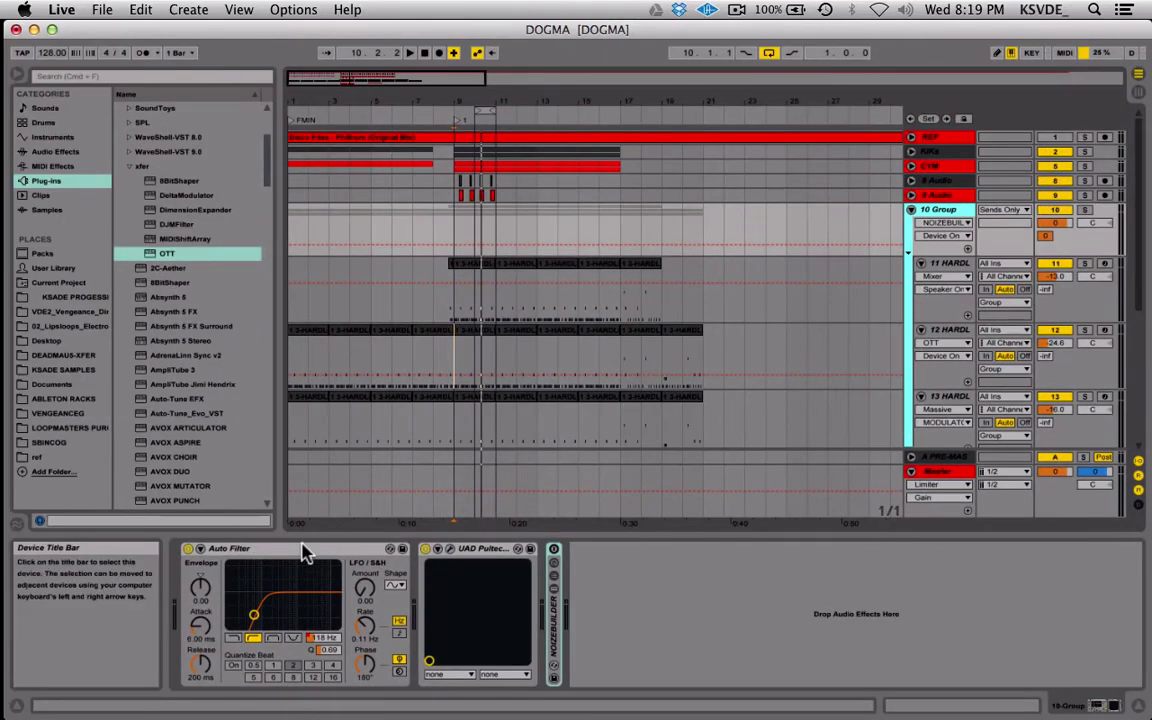
click(449, 549)
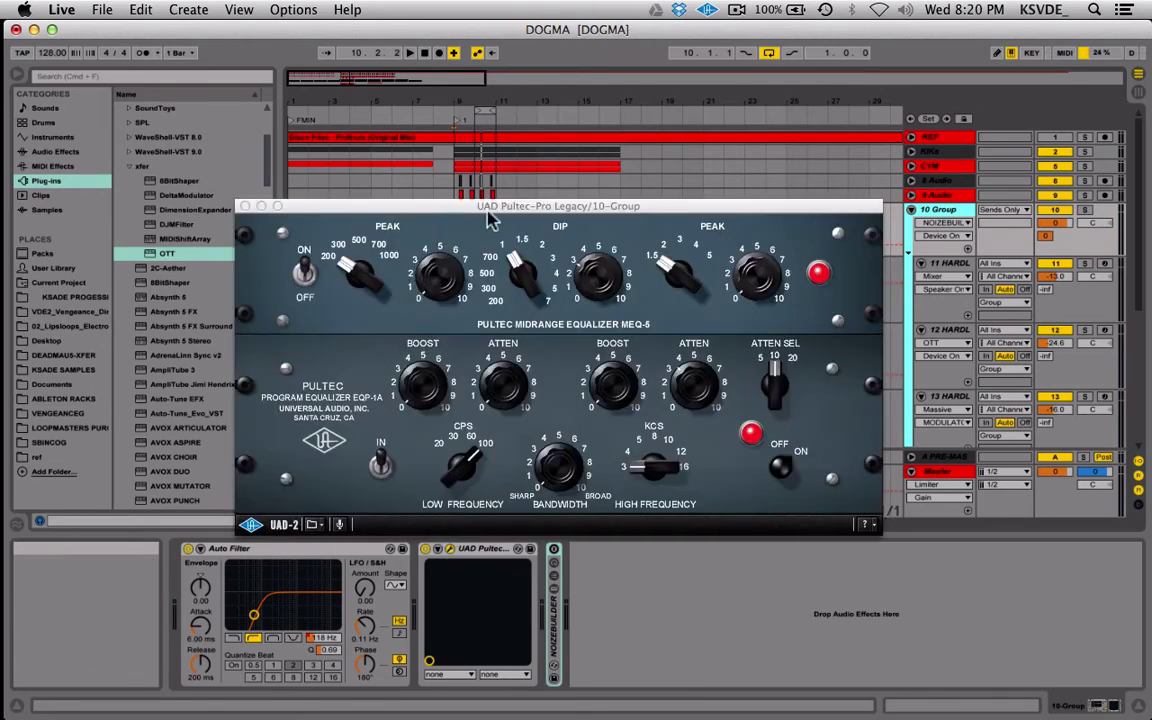
click(245, 206)
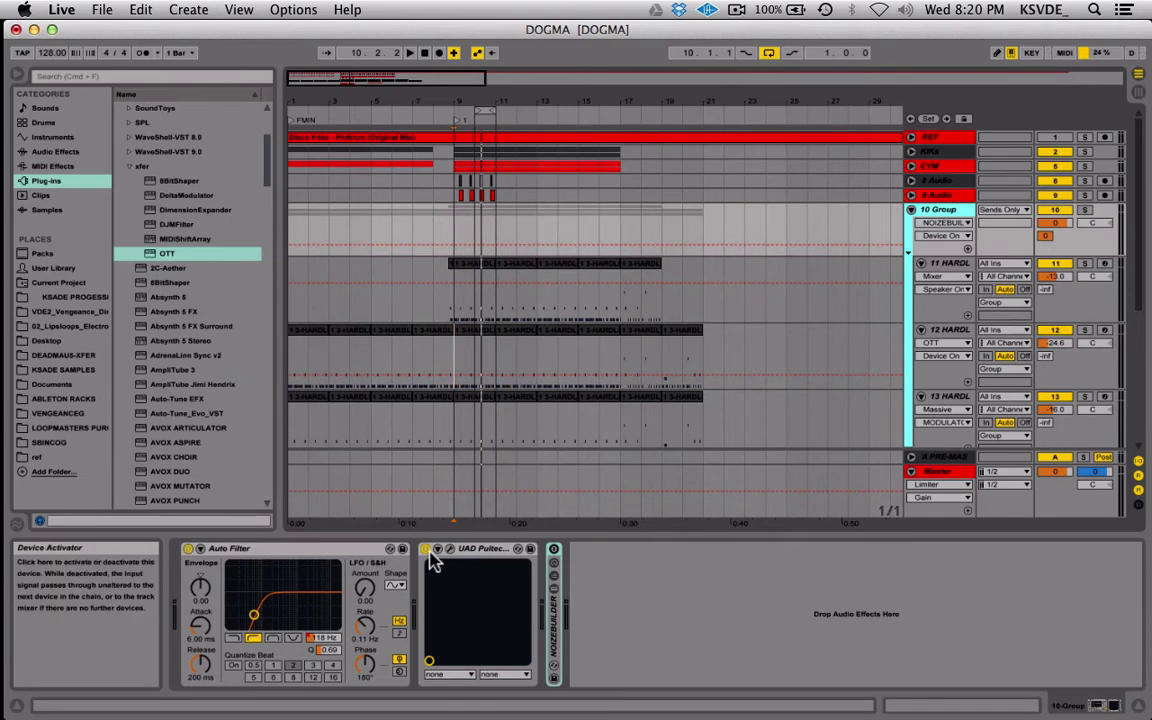
Solo 10 Group and compare its sound during playback with the UAD Pultec bypassed and re-enabled
click(1084, 210)
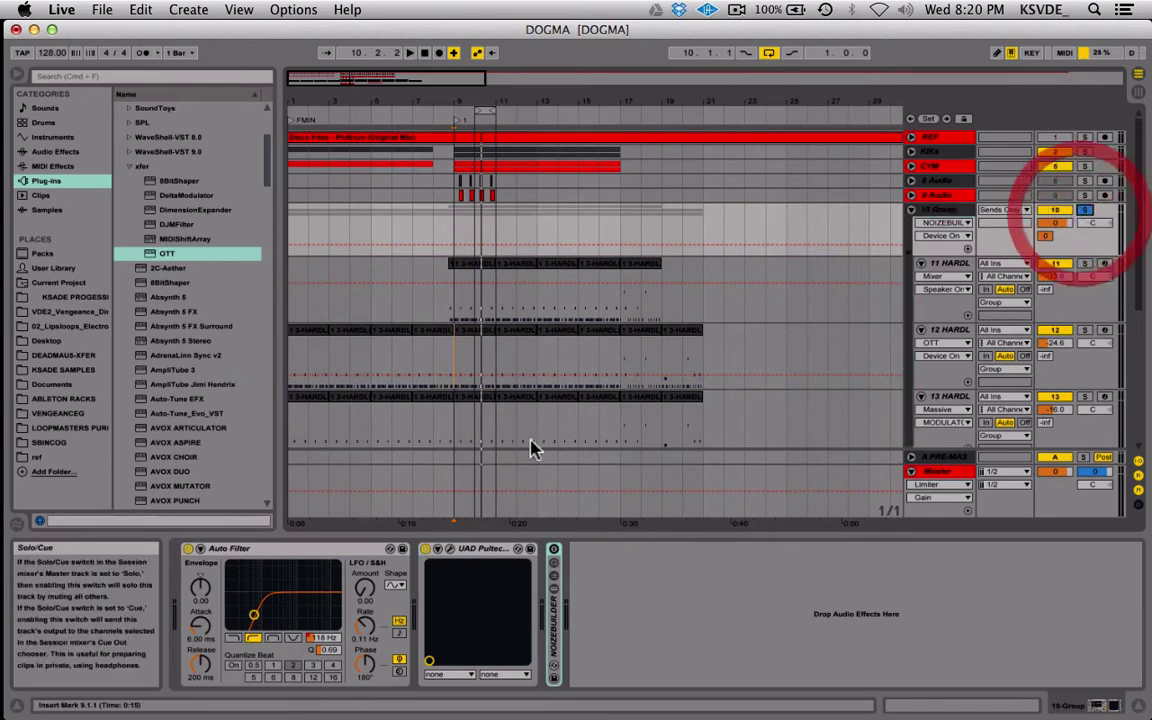
key(space)
click(445, 553)
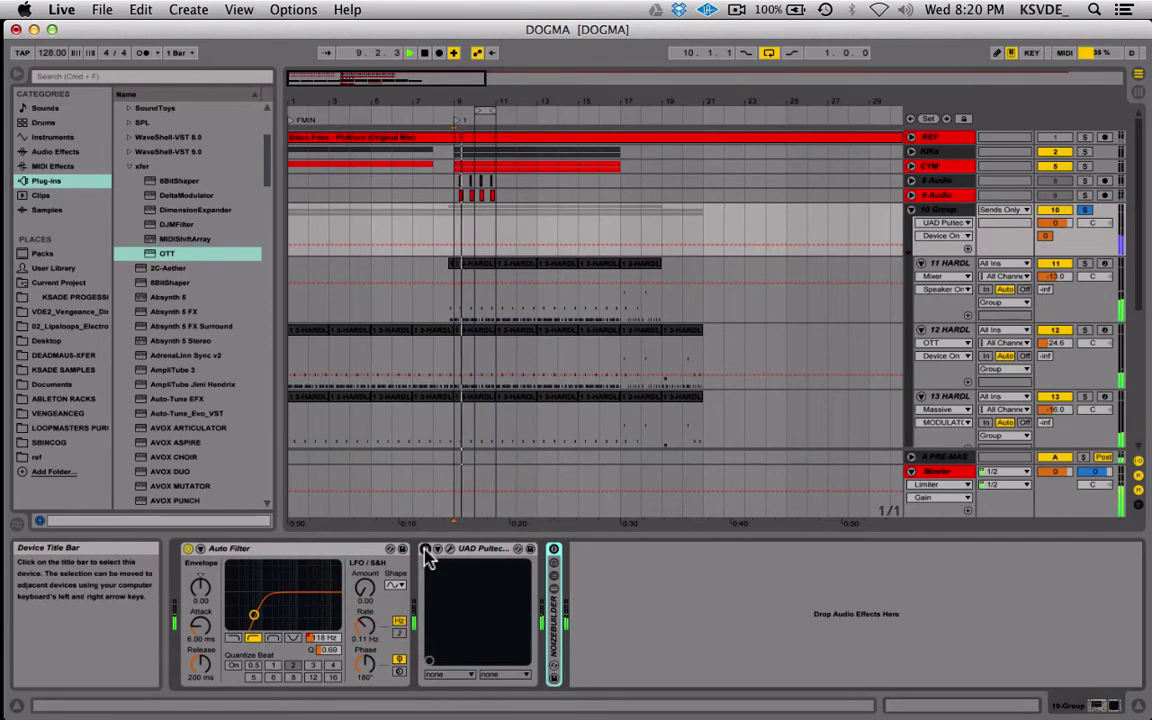
click(425, 550)
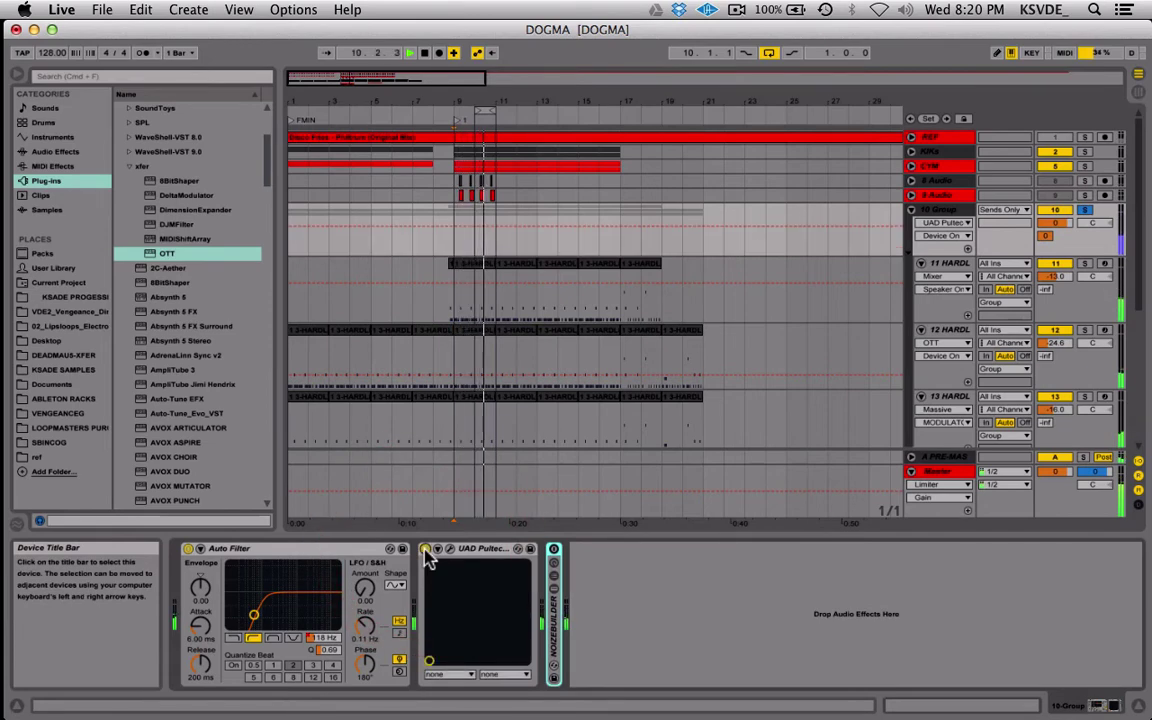
key(space)
View 10 Group's UAD Pultec window once more, and unfold and refold the NOIZEBUILDER rack to show its 8BitShaper and Reverb
click(449, 549)
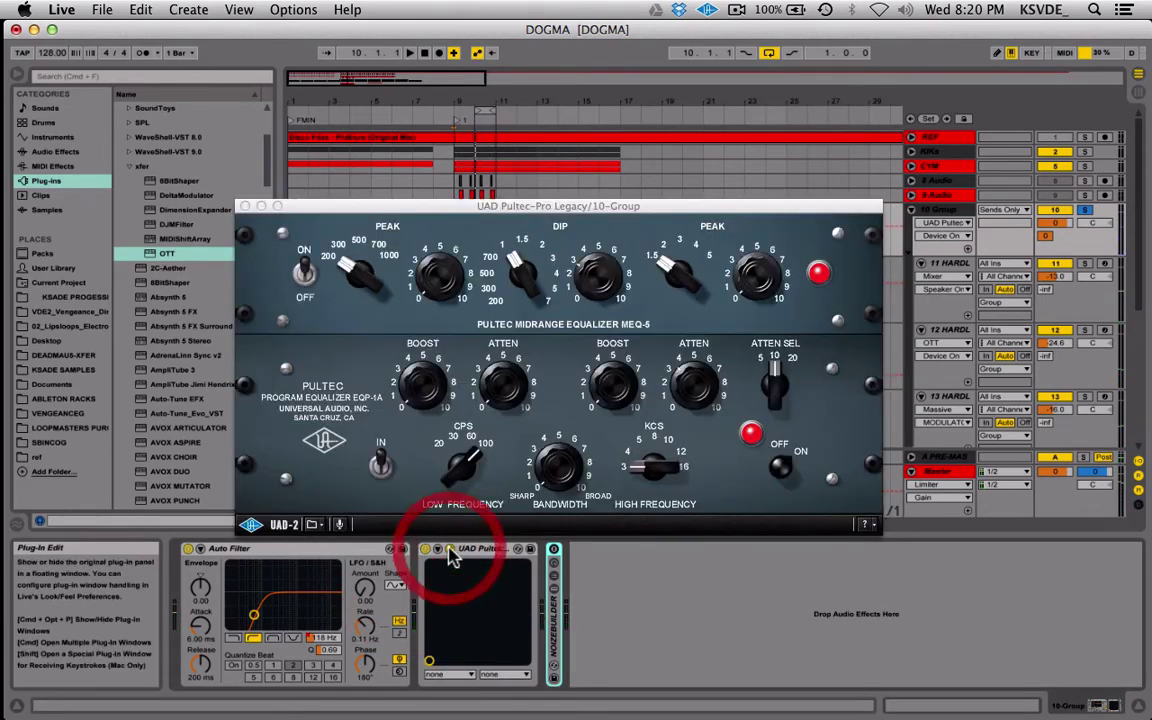
click(244, 205)
click(556, 622)
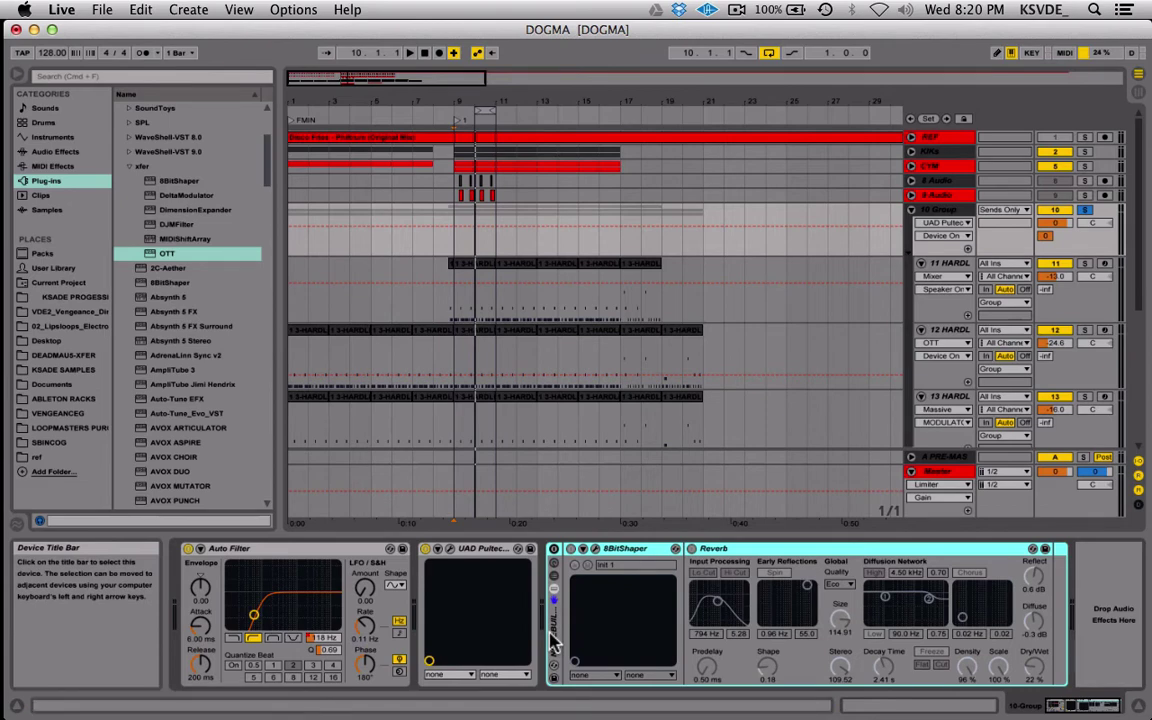
click(553, 641)
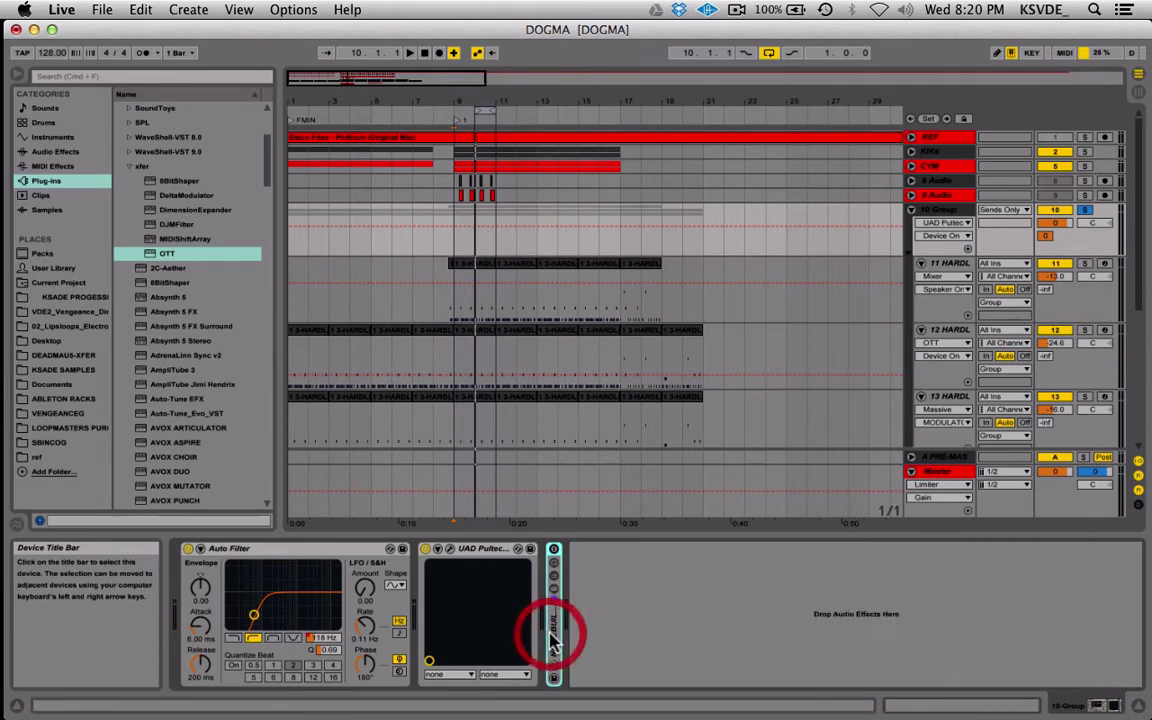
Show track 11 HARDLEAD's device chain again and fold the tracks of 10 Group
click(912, 211)
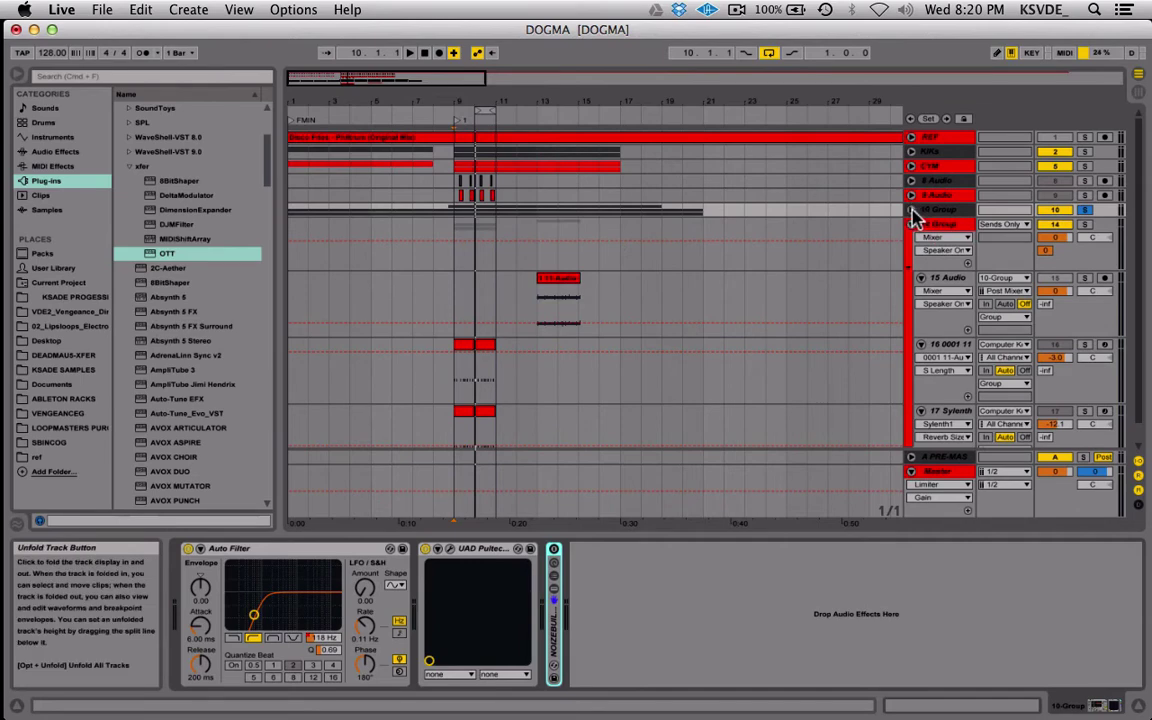
click(912, 218)
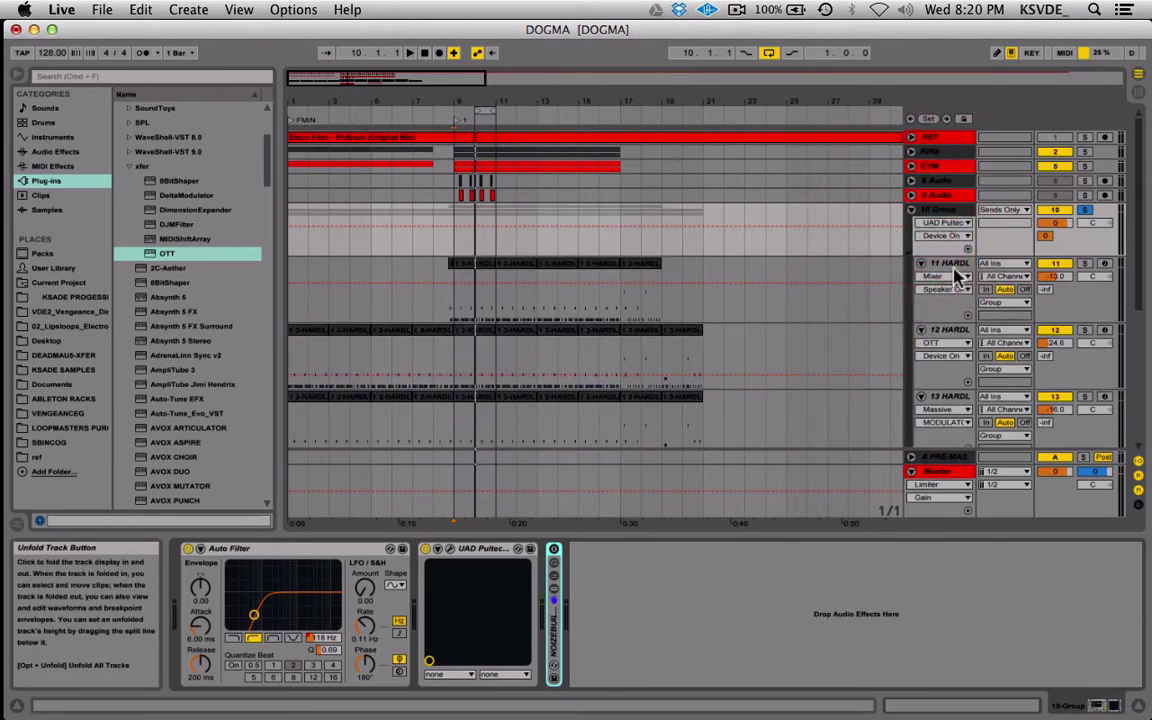
scroll(964, 290, down, 5)
scroll(945, 213, up, 3)
click(949, 232)
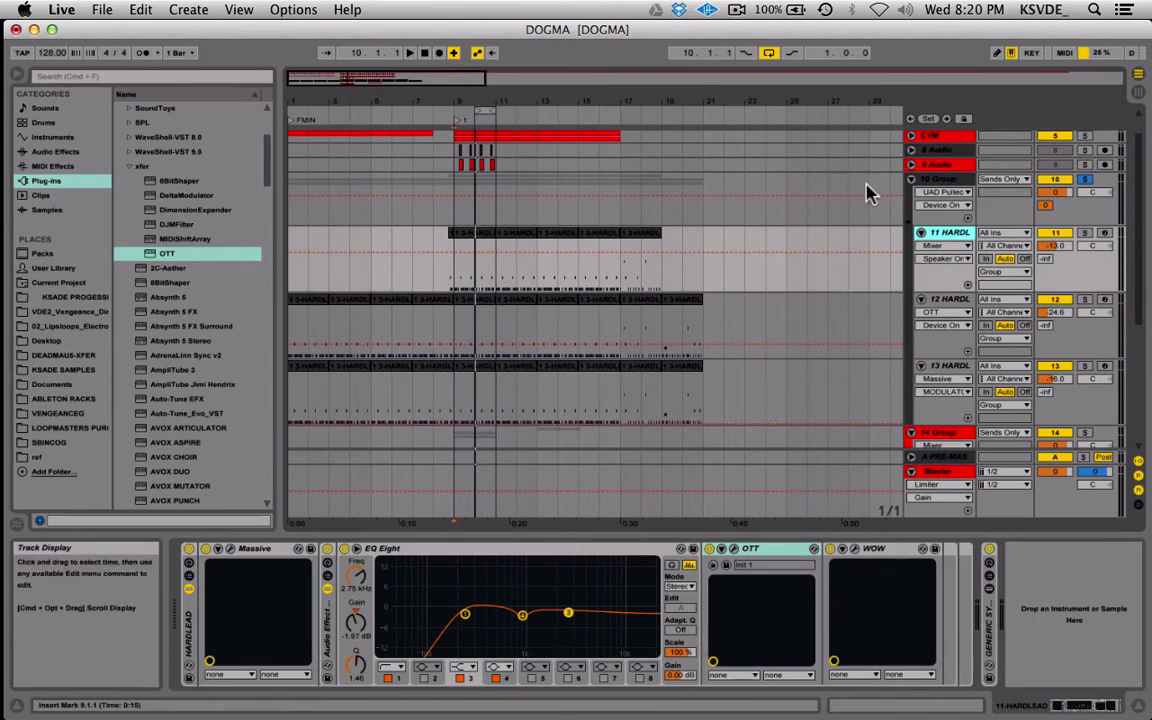
click(911, 180)
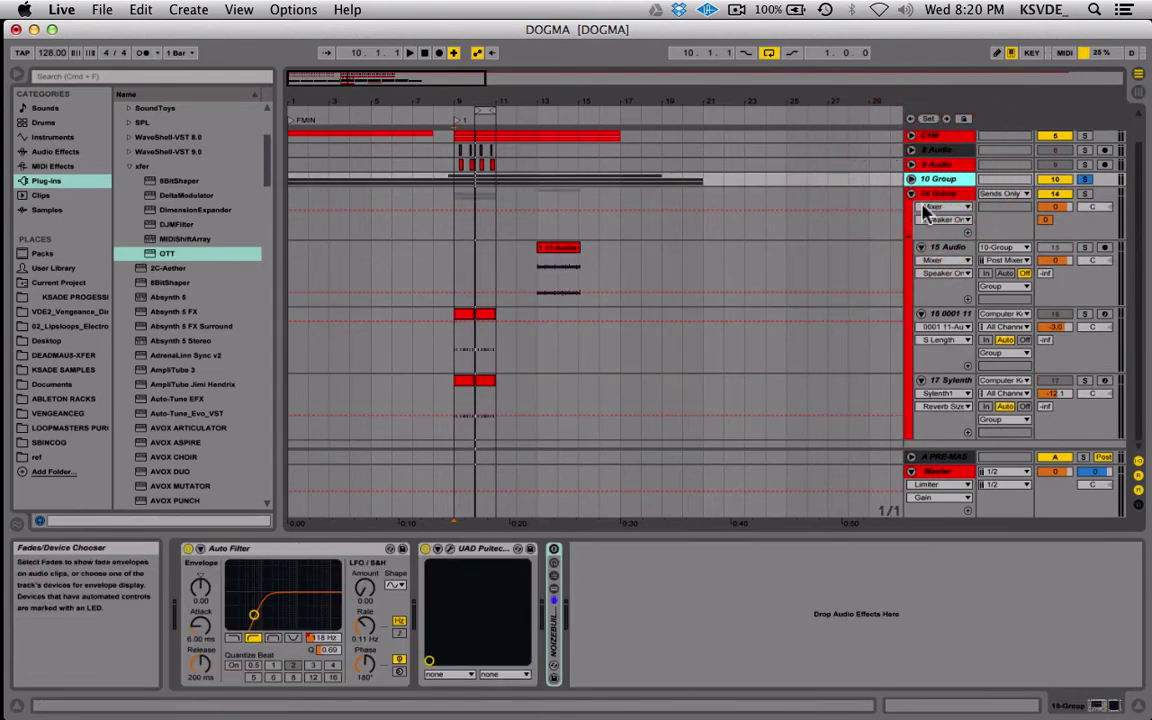
Show the available input sources for track 15 Audio and choose 10-Group as its audio input
click(946, 246)
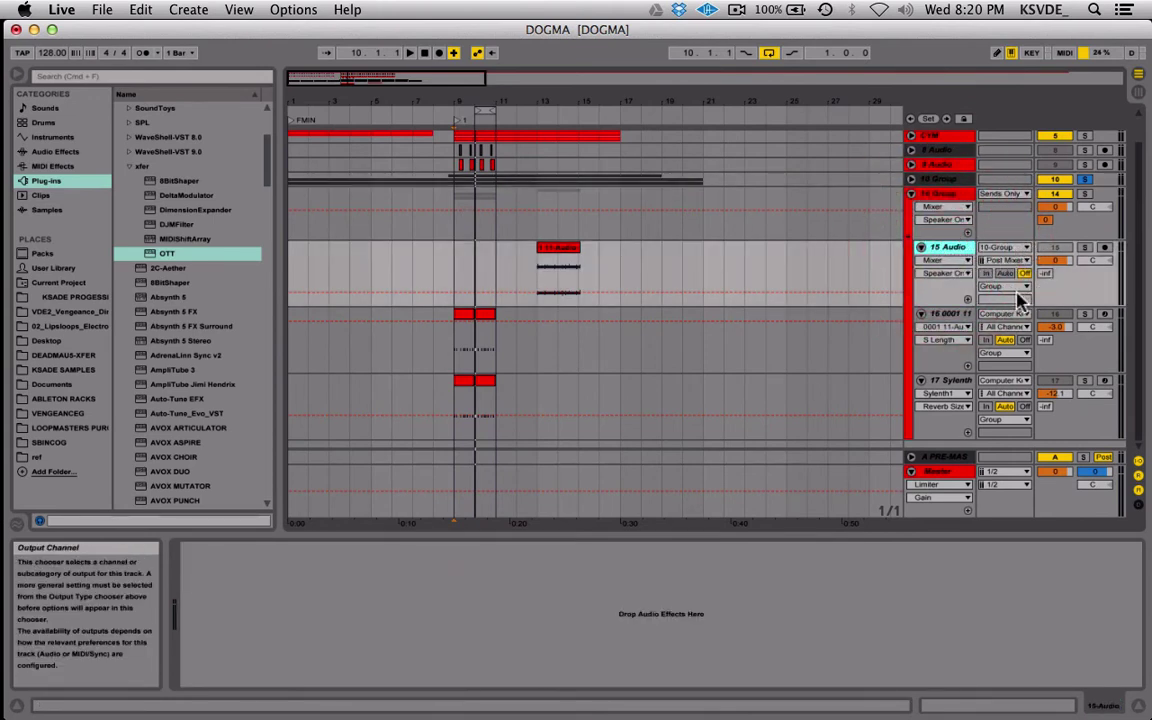
click(1000, 248)
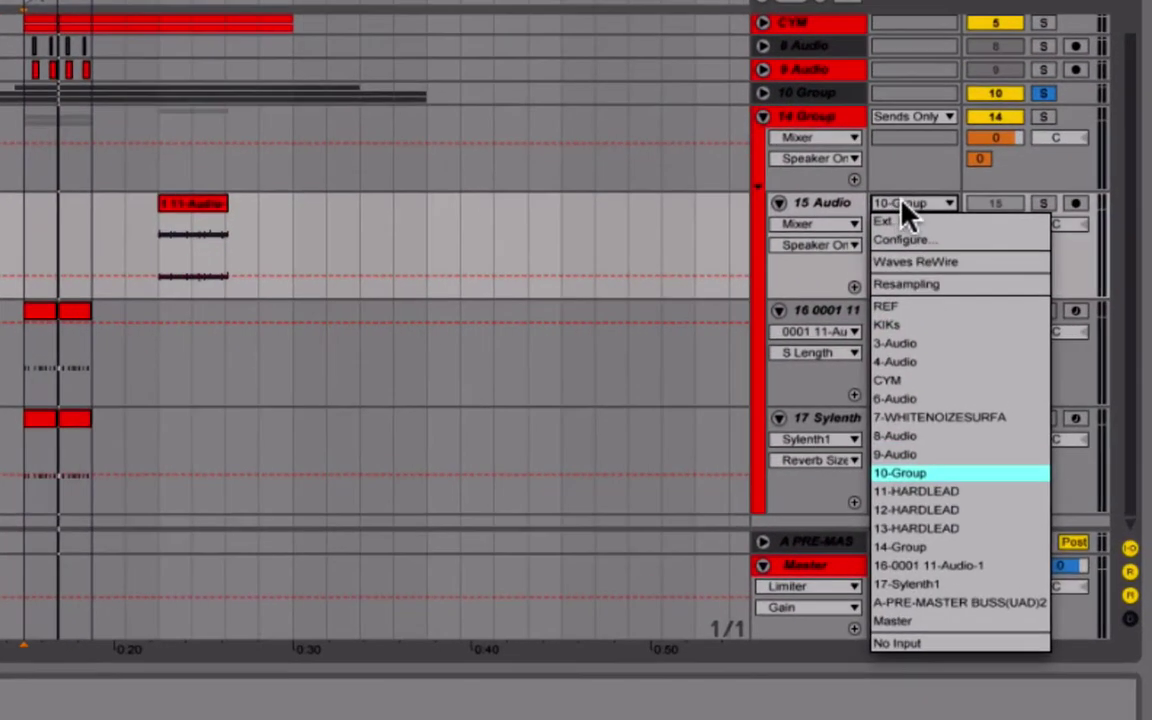
click(840, 219)
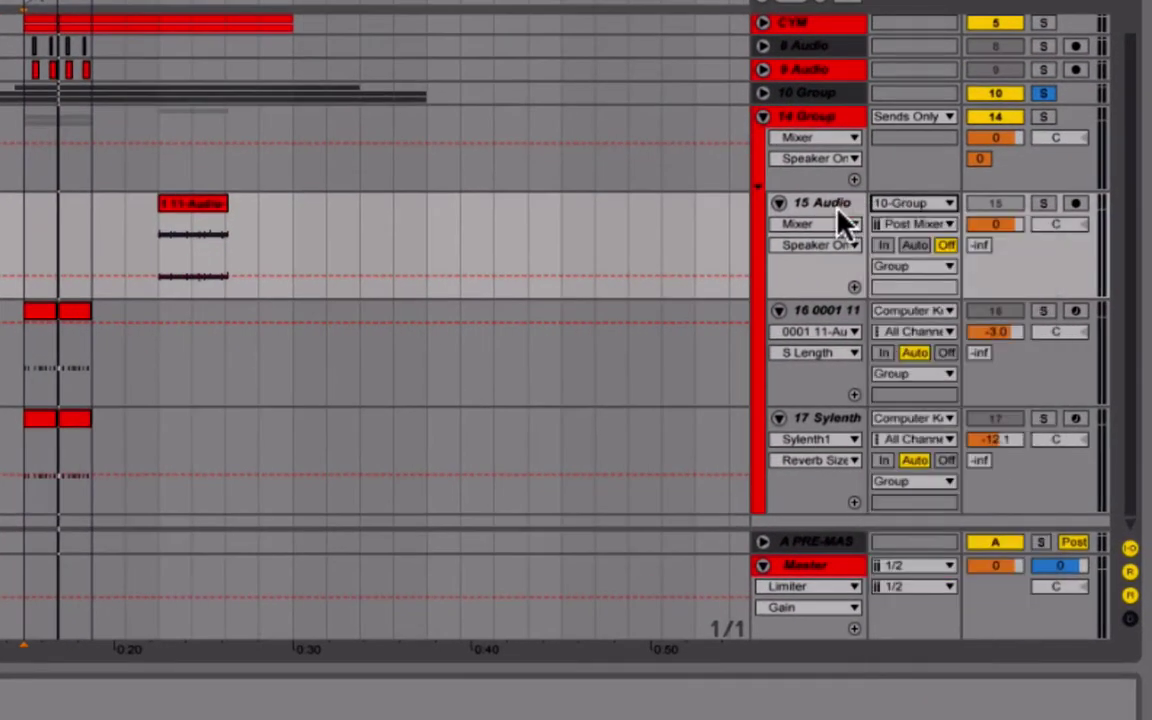
click(913, 202)
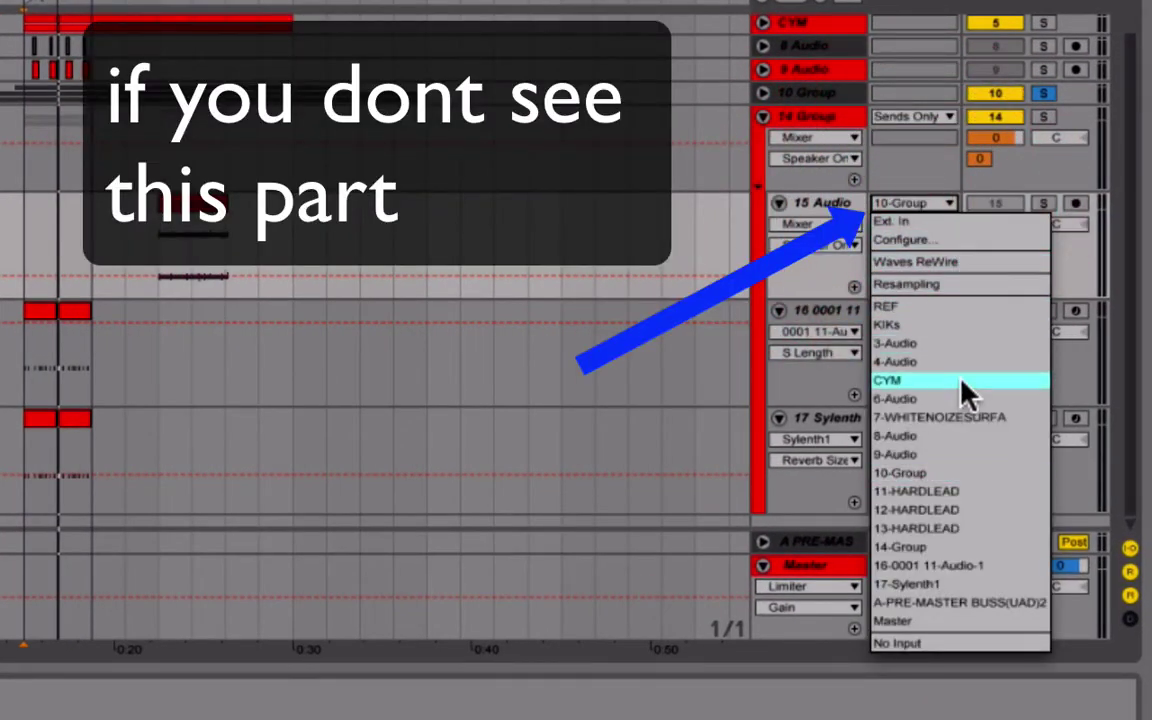
click(972, 471)
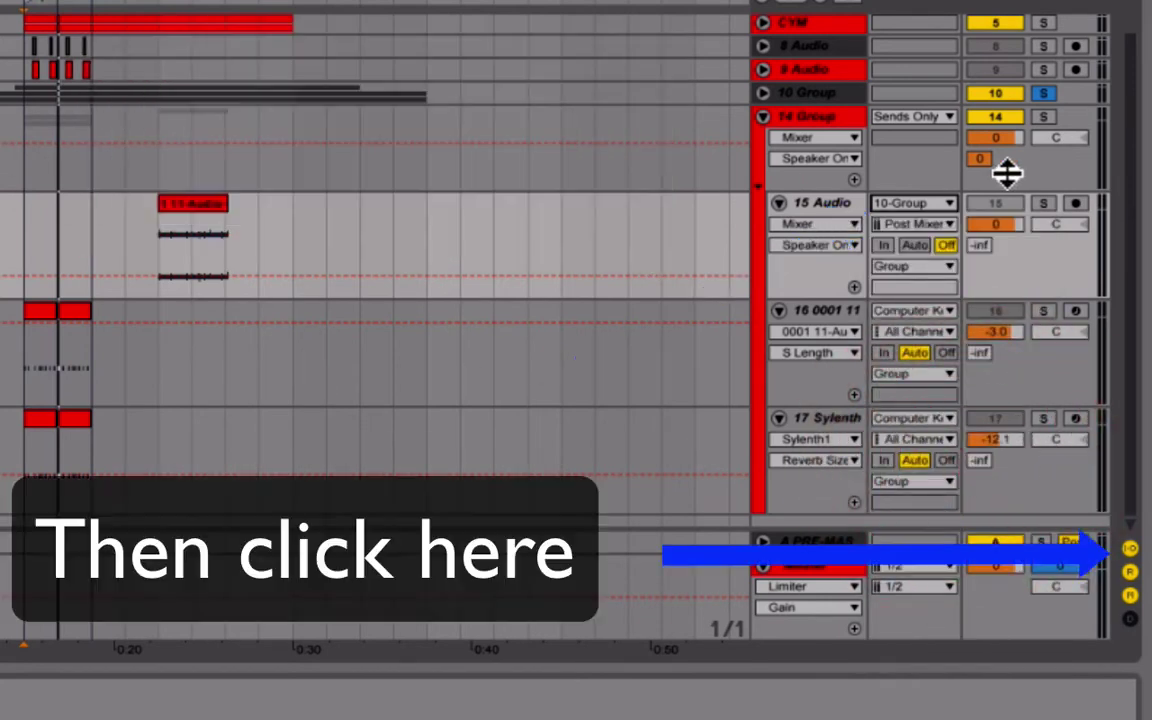
Arm 15 Audio, unsolo 10 Group and record about one bar onto track 15 starting at bar 9
click(1077, 207)
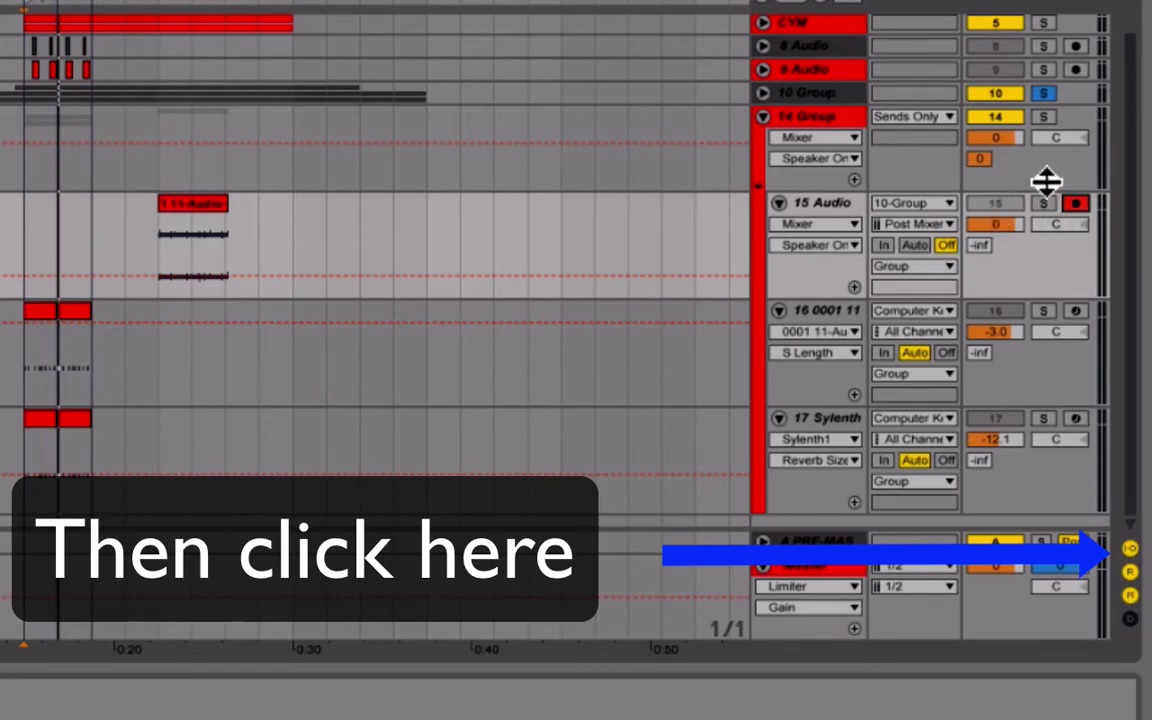
click(1043, 94)
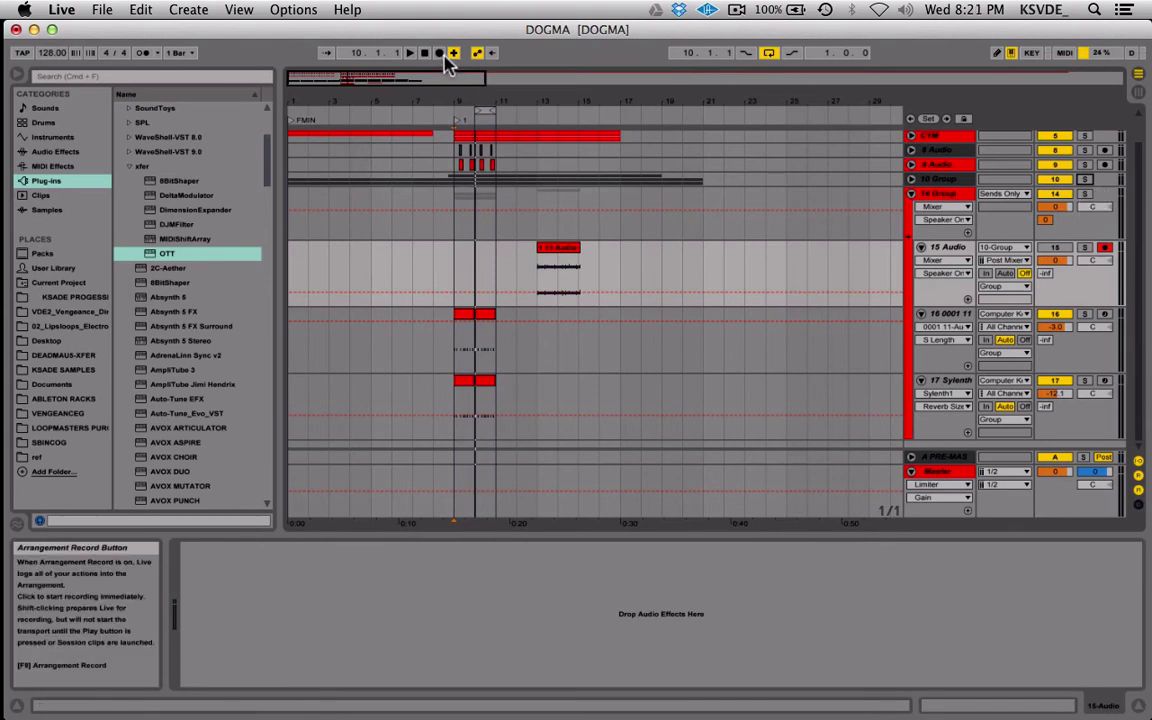
click(441, 55)
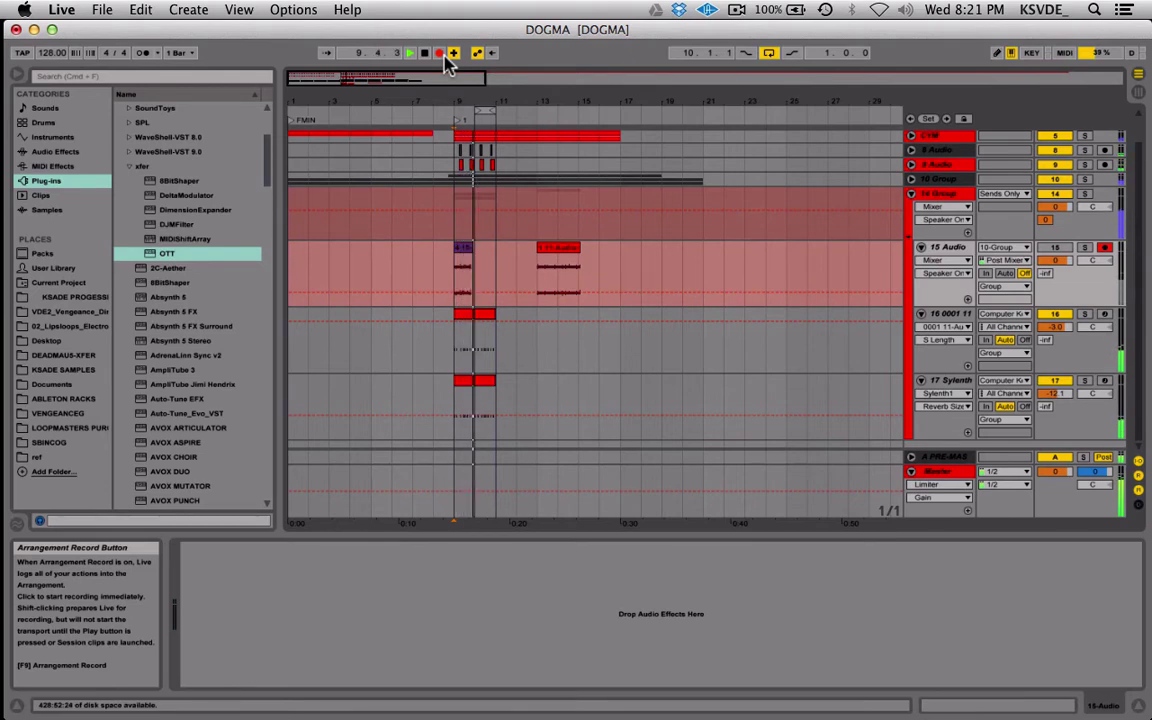
key(space)
Audition the new take with 15 Audio soloed, then unsolo the track and delete the take
click(464, 252)
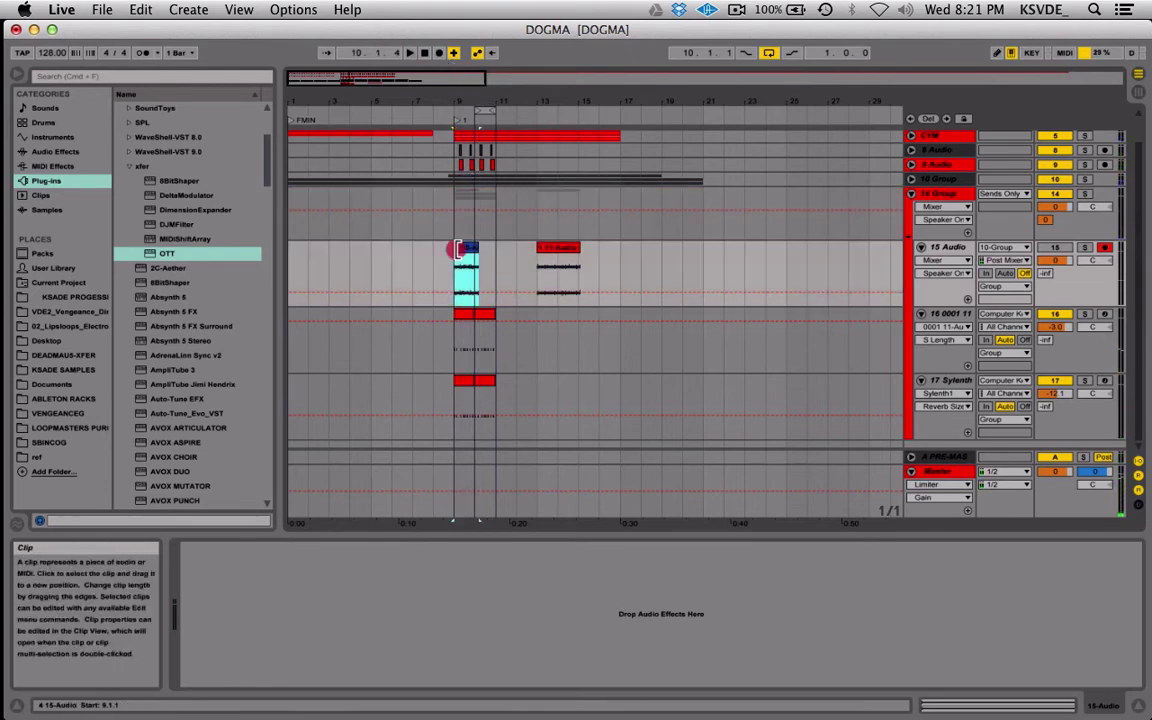
click(1084, 247)
key(space)
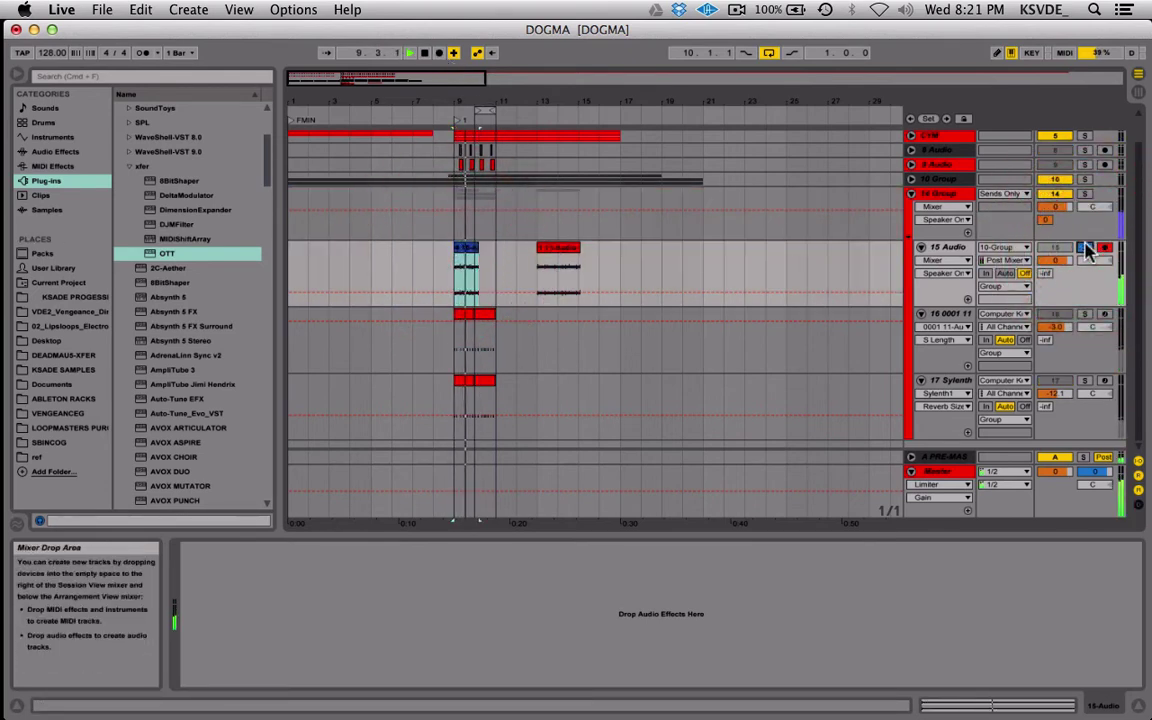
key(space)
click(1086, 248)
click(468, 252)
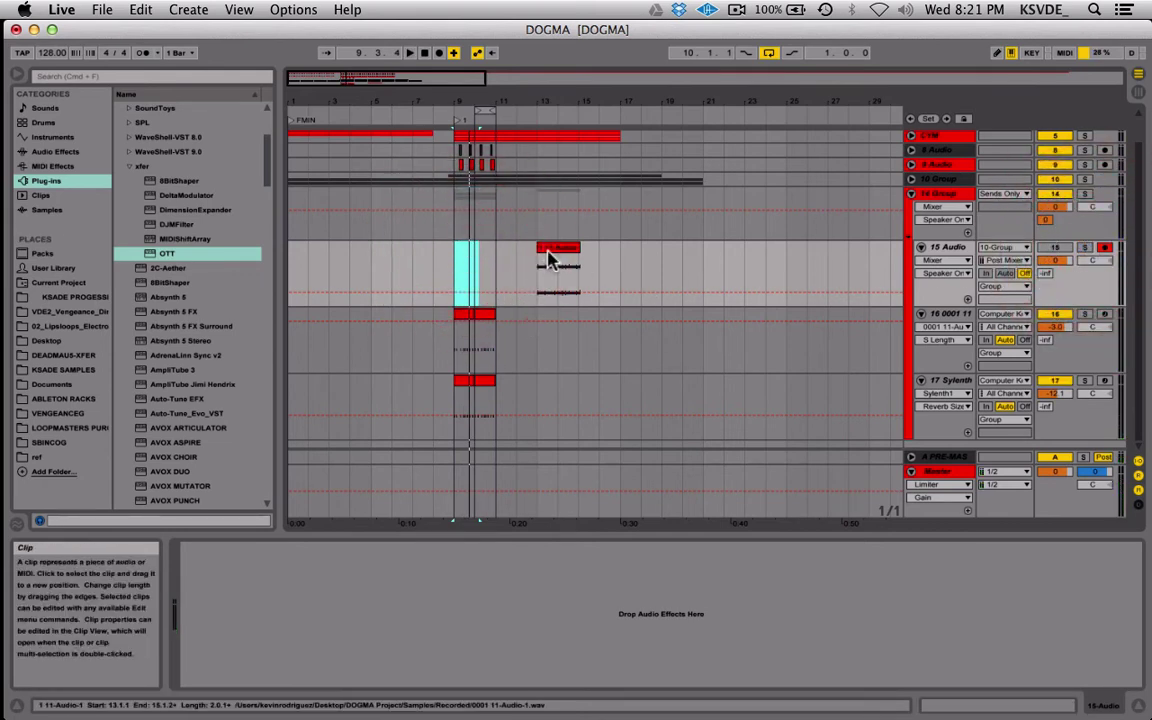
Select the older recorded clip at bar 13 on 15 Audio and show track 16's 0001 11-Audio-1 sampler and effects chain
click(551, 255)
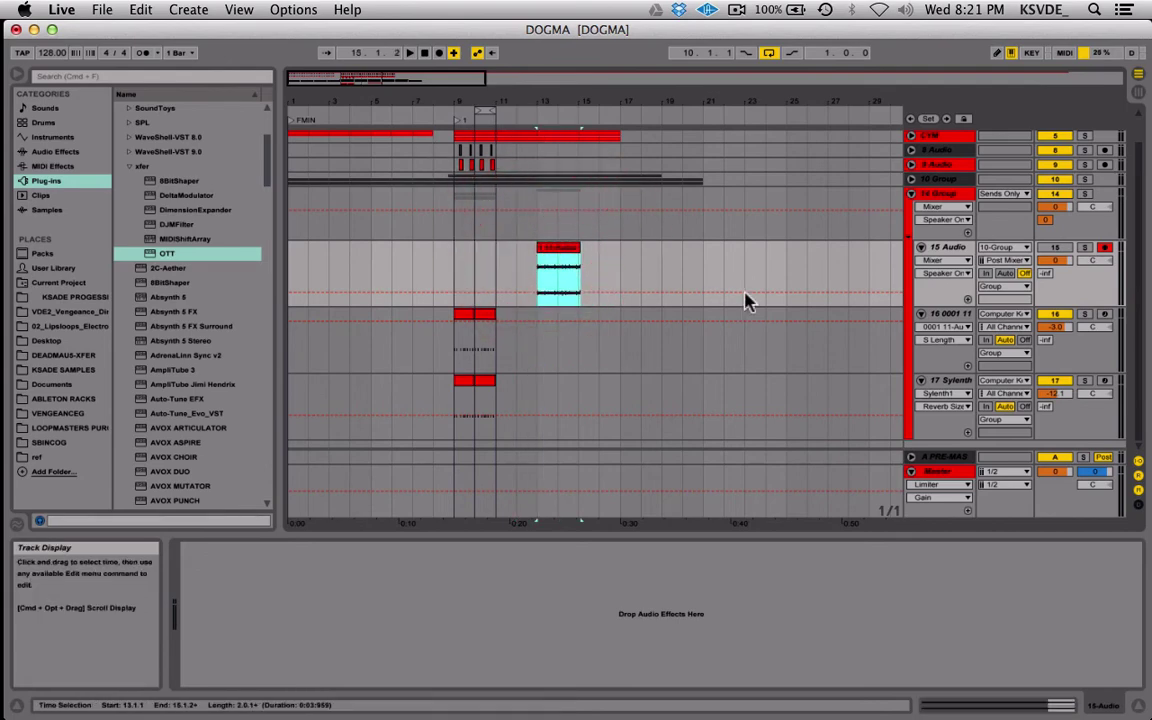
click(960, 330)
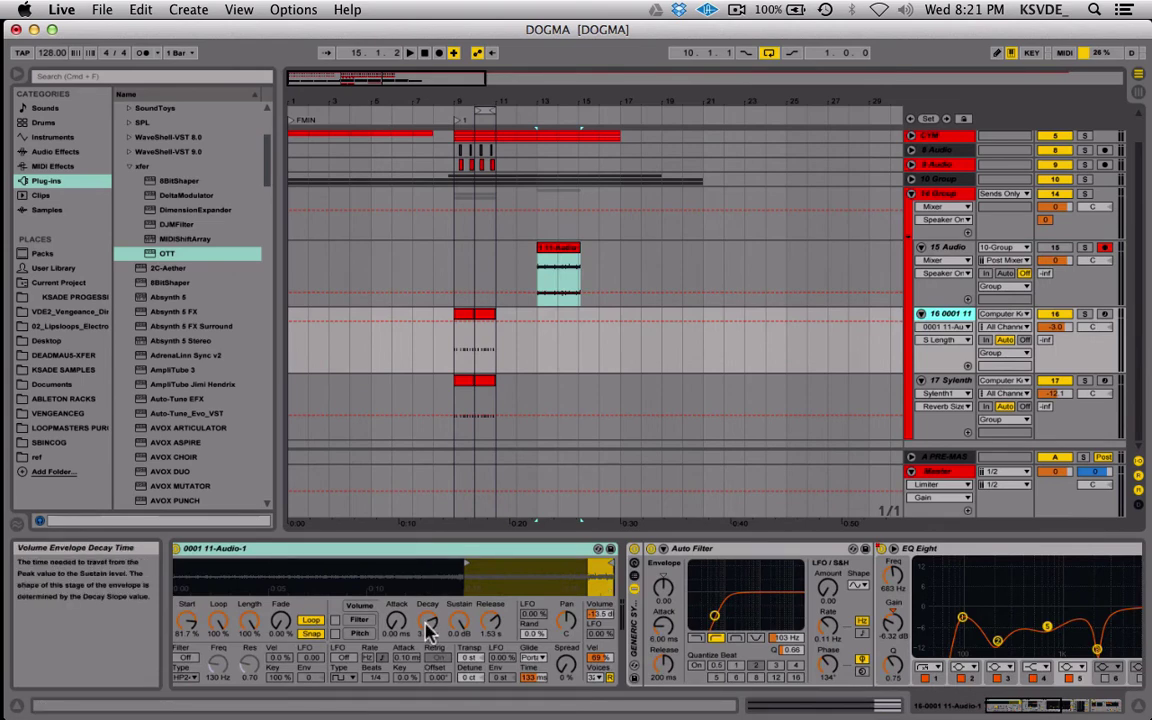
scroll(424, 625, right, 3)
scroll(424, 630, right, 5)
scroll(430, 630, left, 5)
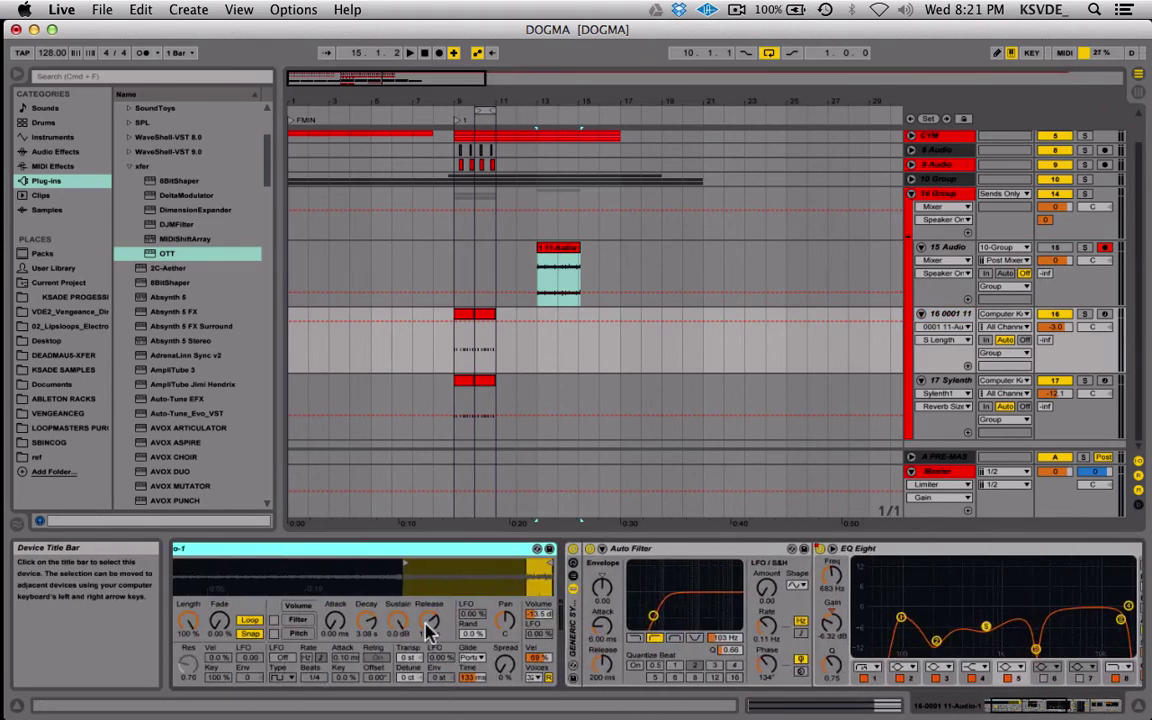
scroll(426, 632, right, 3)
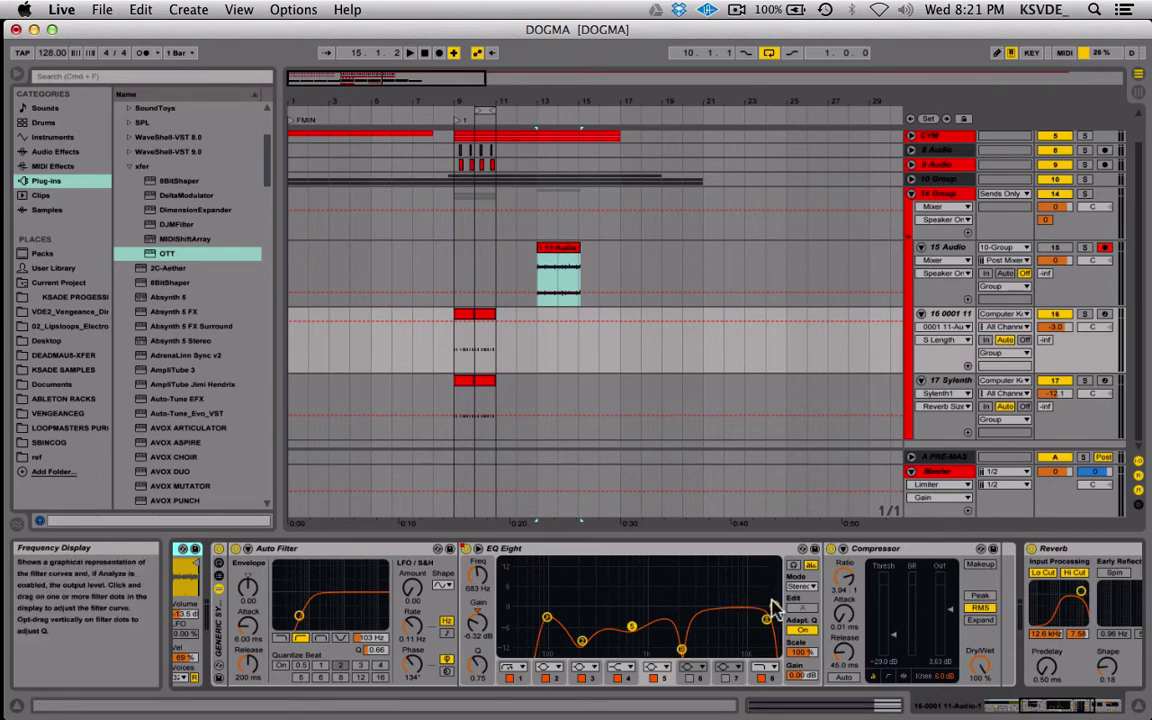
Raise band 4 of track 16's EQ Eight to a gain of 3.84 dB at 22.0 kHz
drag(775, 607, 775, 580)
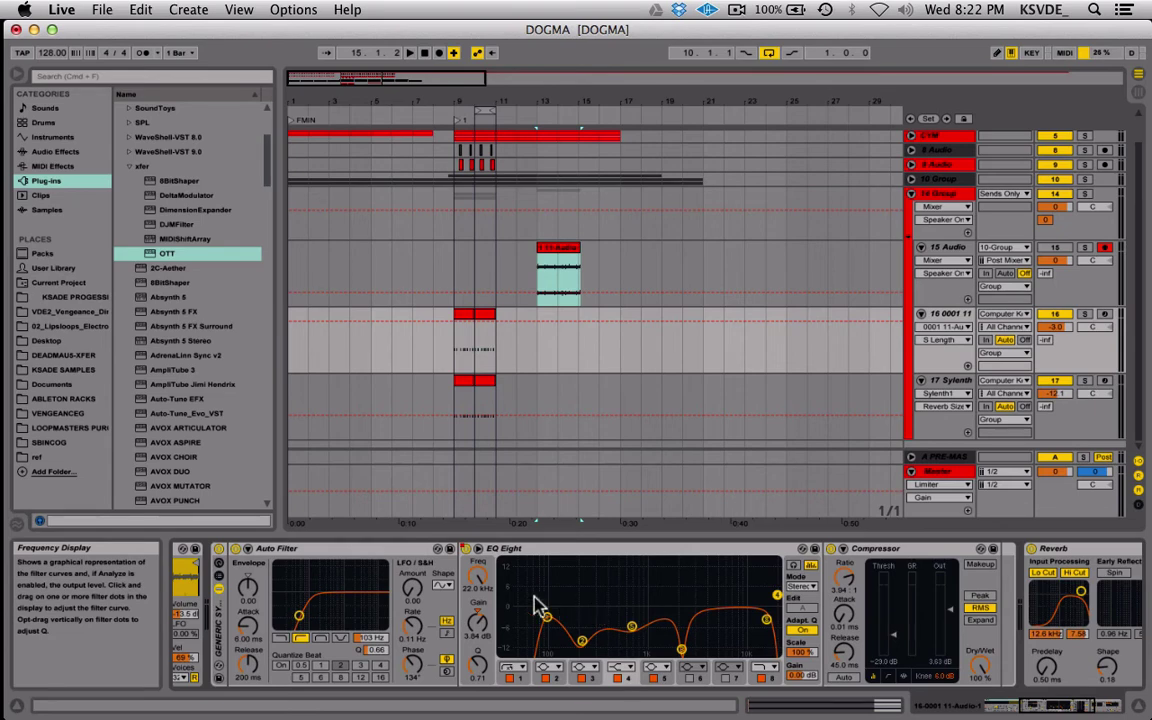
scroll(547, 575, right, 2)
scroll(547, 575, left, 4)
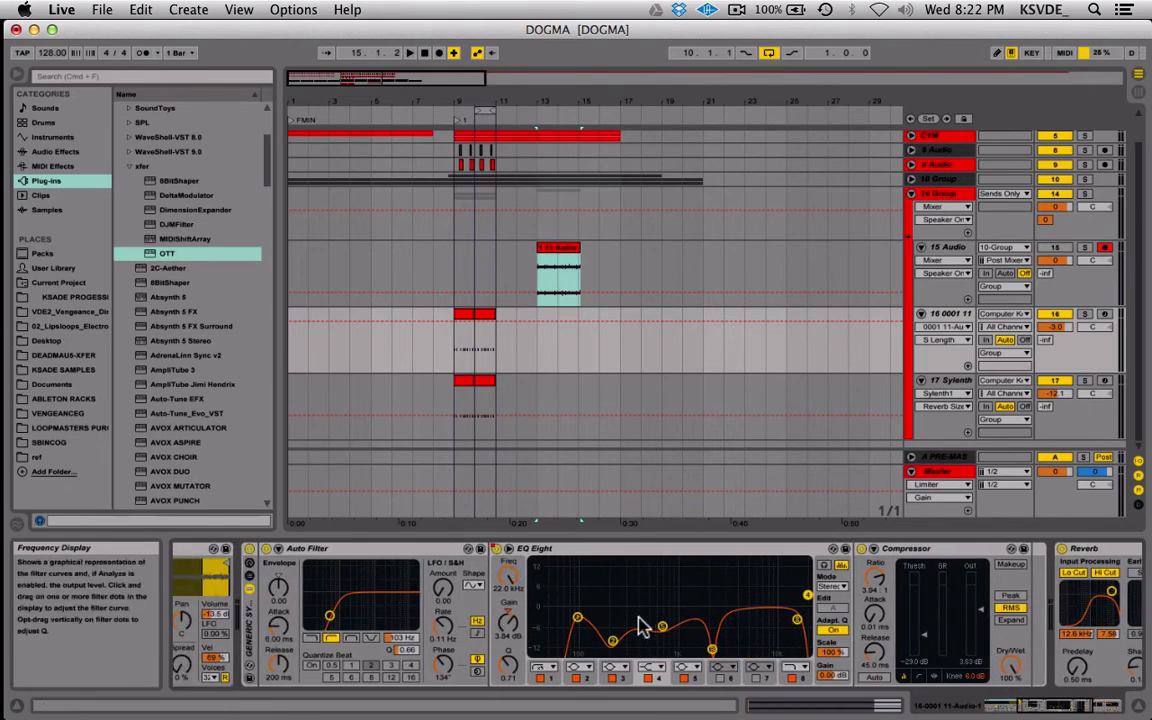
Bypass track 16's GENERIC SYNTH CHAIN rack, solo 14 Group and play from bar 9
click(250, 550)
key(space)
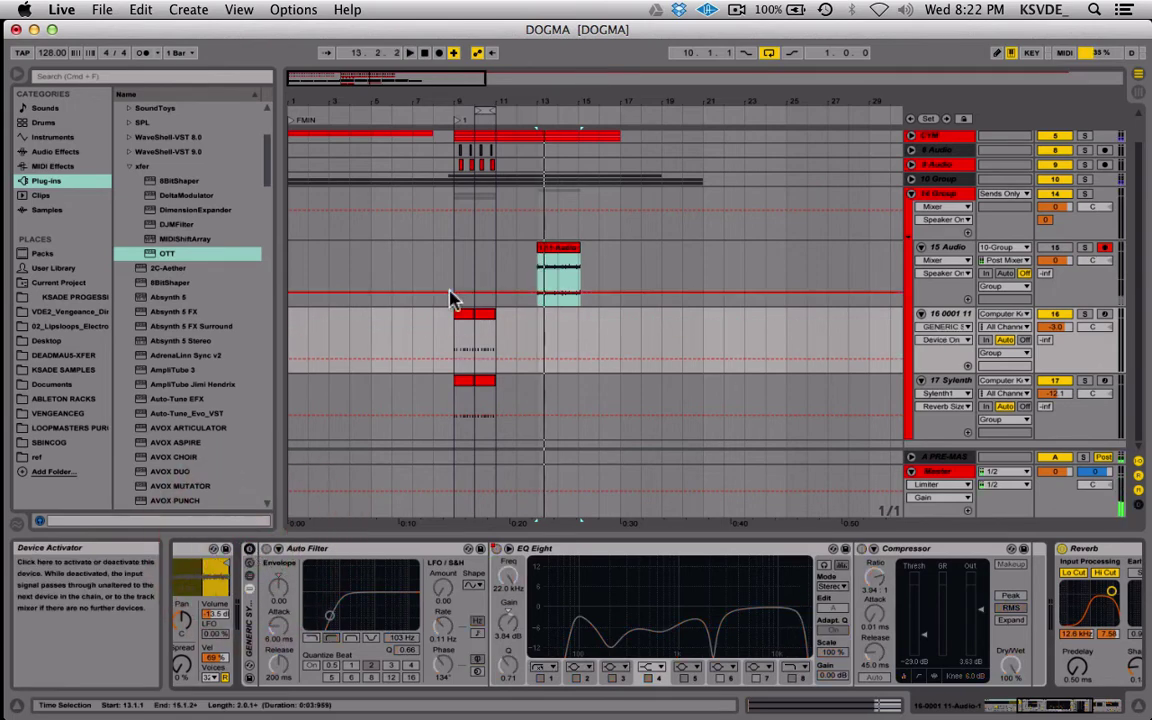
click(455, 347)
key(space)
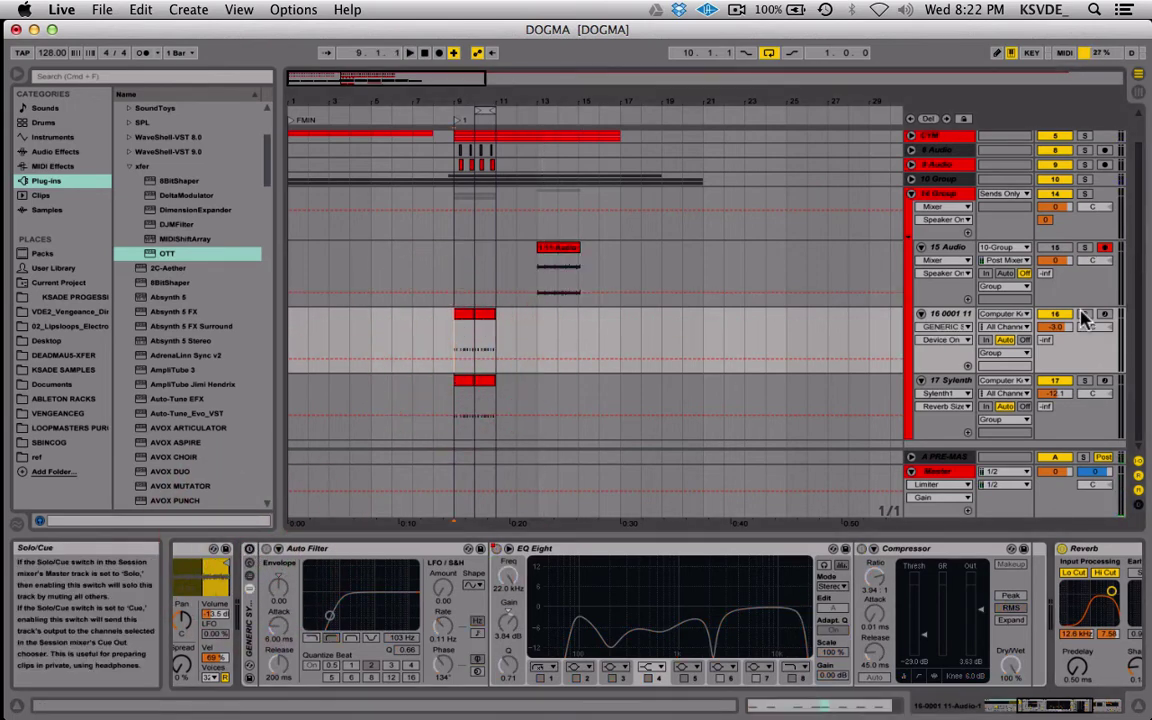
click(1084, 193)
key(space)
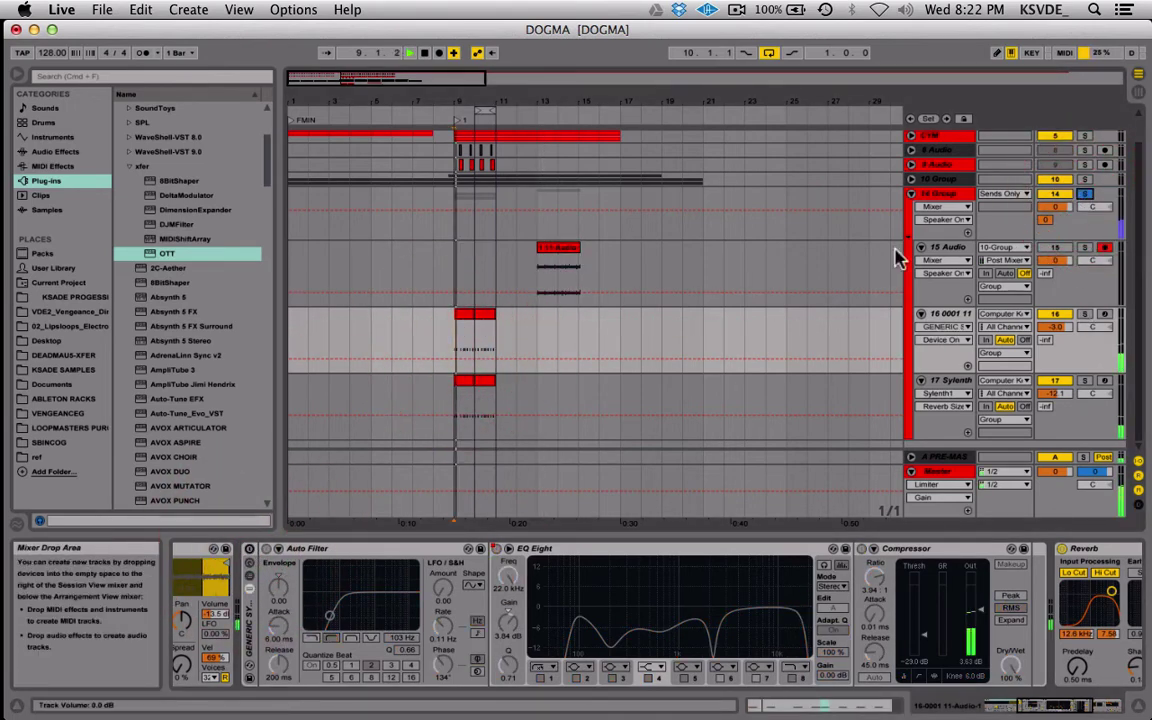
Compare the sound with the GENERIC SYNTH CHAIN rack enabled and bypassed, leave it enabled and stop playback
click(250, 550)
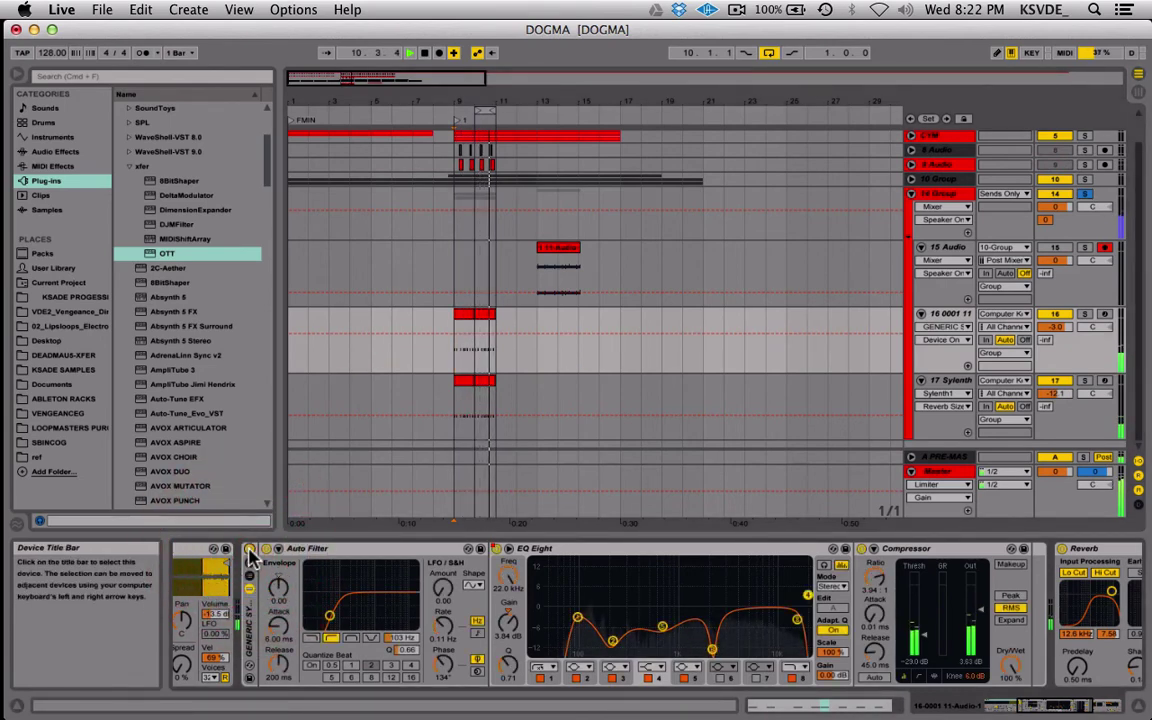
click(250, 553)
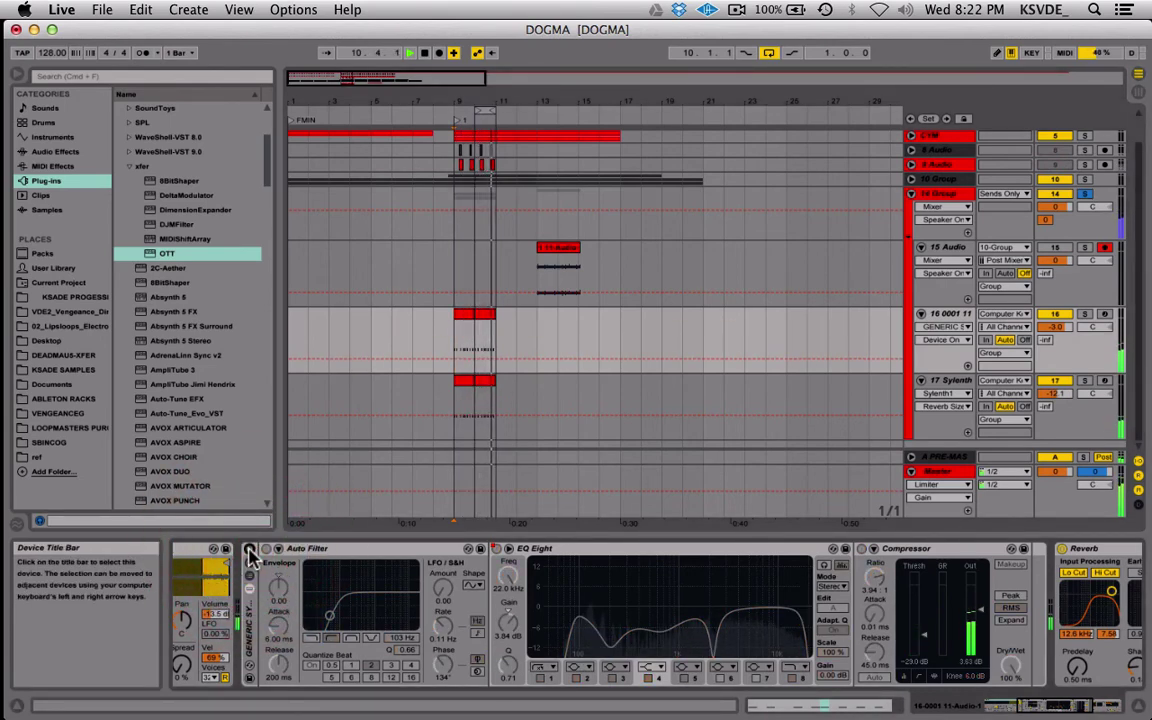
click(250, 553)
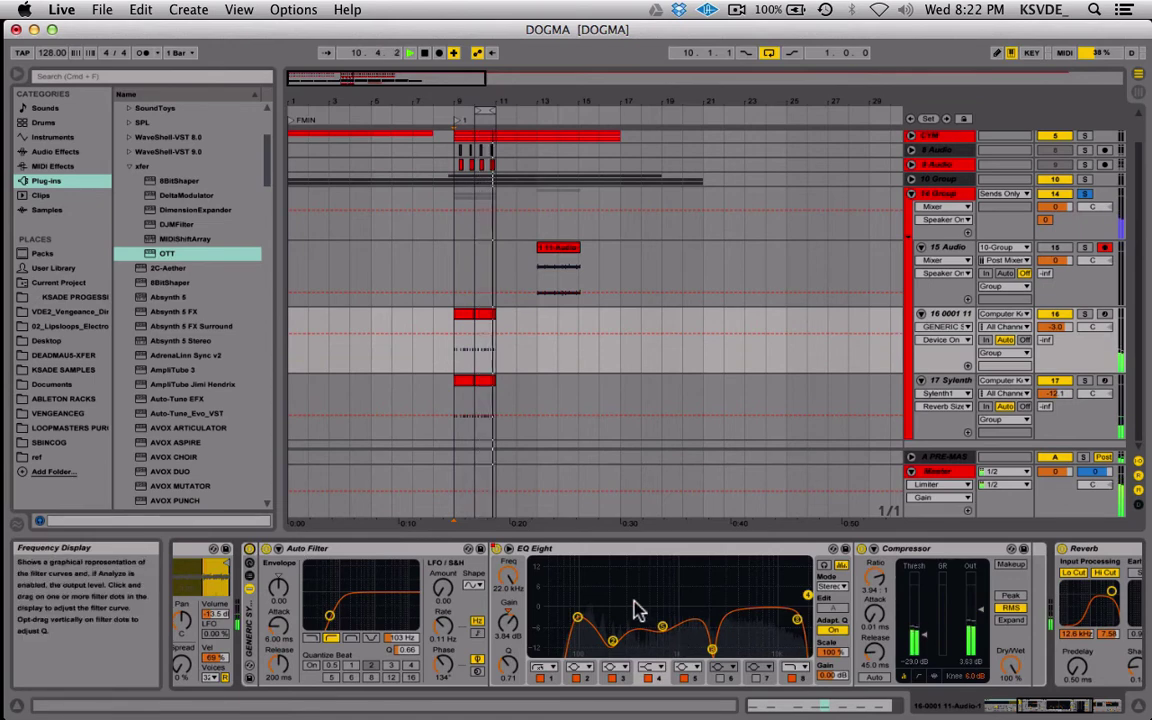
key(space)
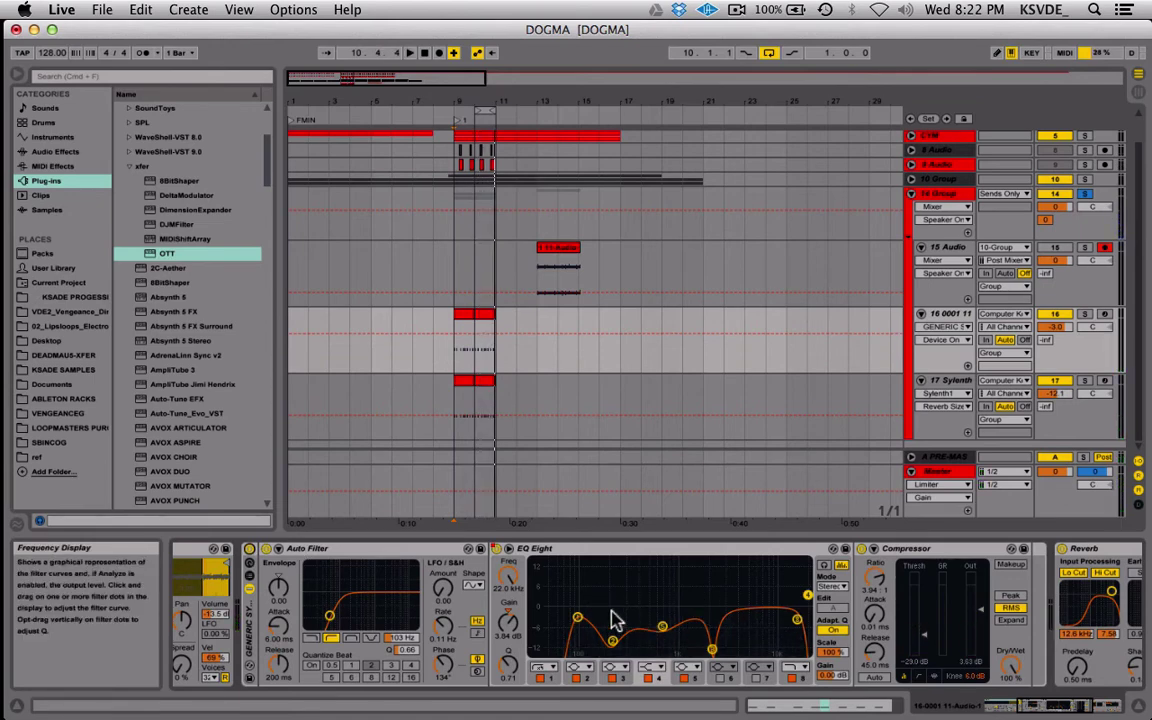
Expand track 16's EQ Eight display, watch the spectrum during playback and collapse the display again
click(507, 548)
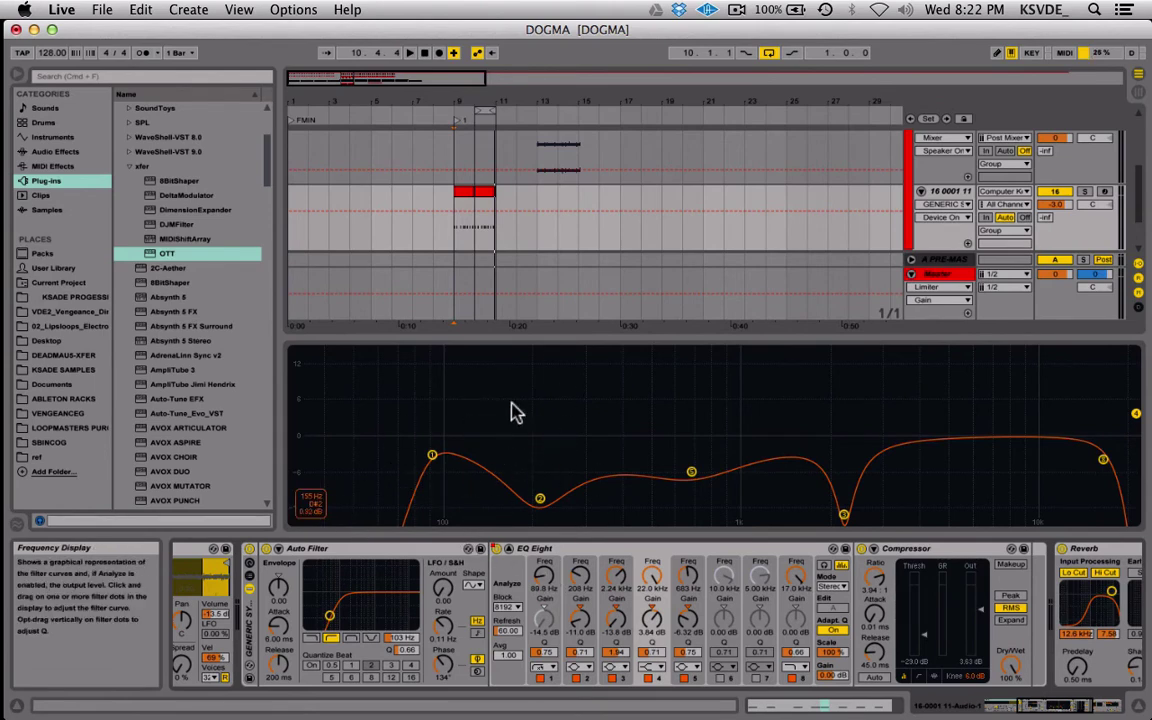
key(space)
key(space)
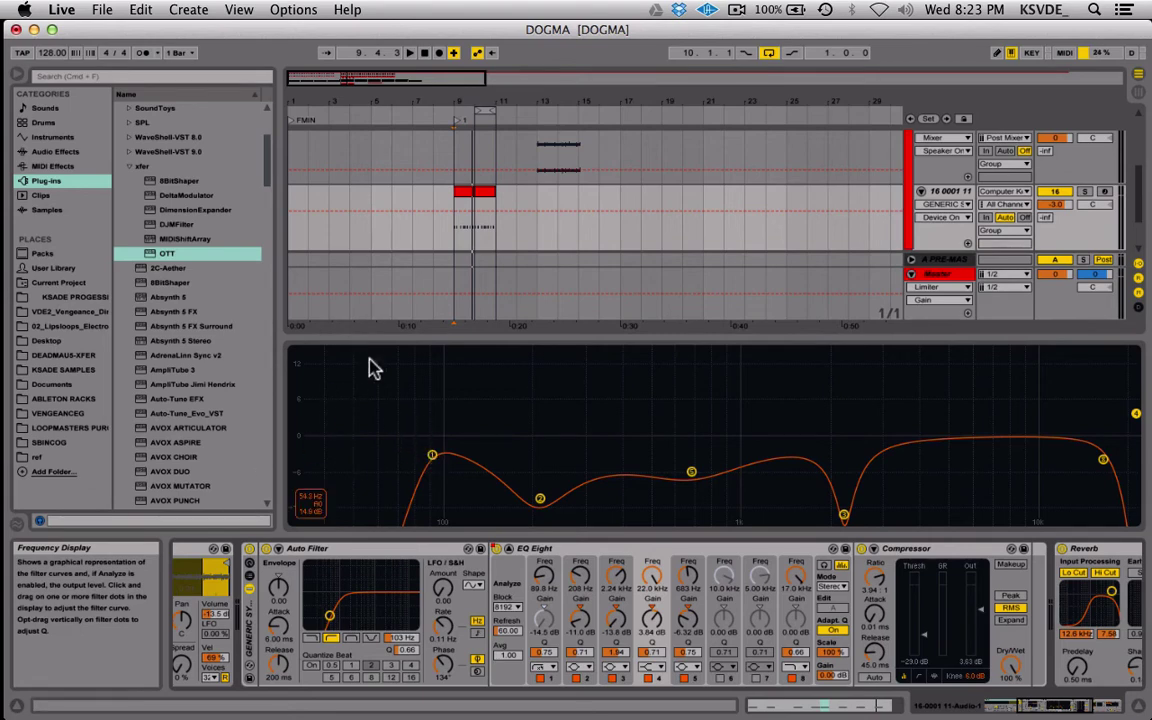
click(510, 553)
Examine track 16's device chain from the sampler through Auto Filter, EQ Eight and Compressor to Reverb
scroll(655, 615, right, 5)
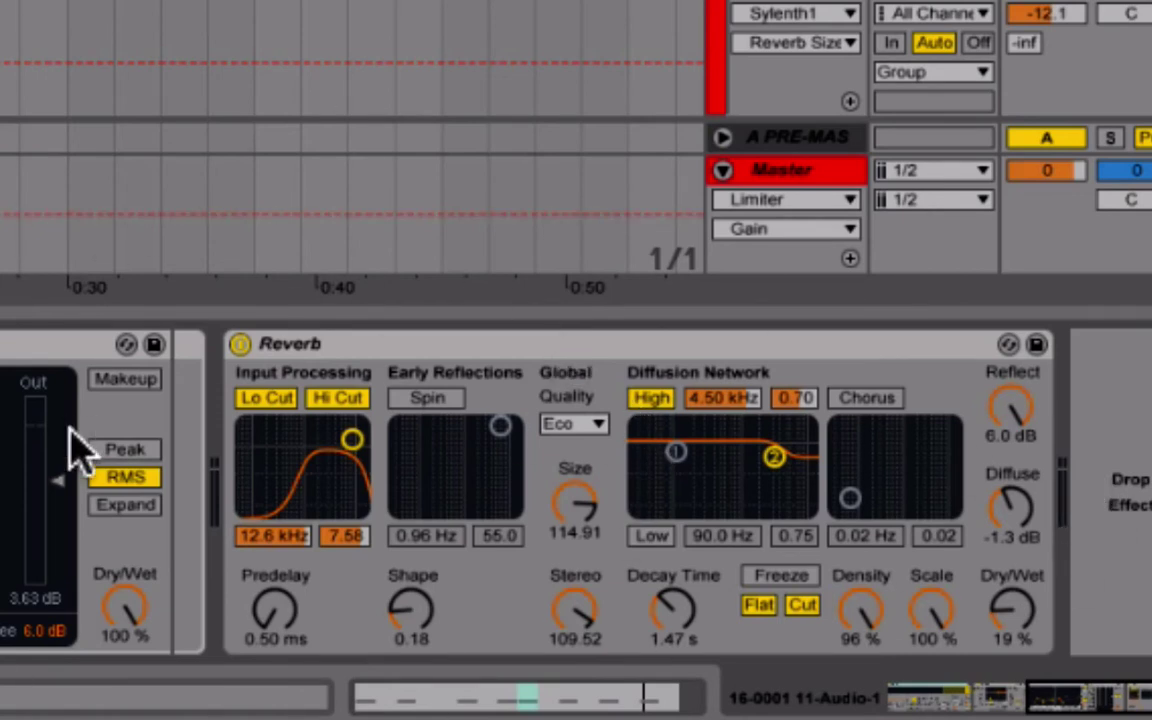
scroll(108, 465, left, 10)
scroll(108, 470, left, 5)
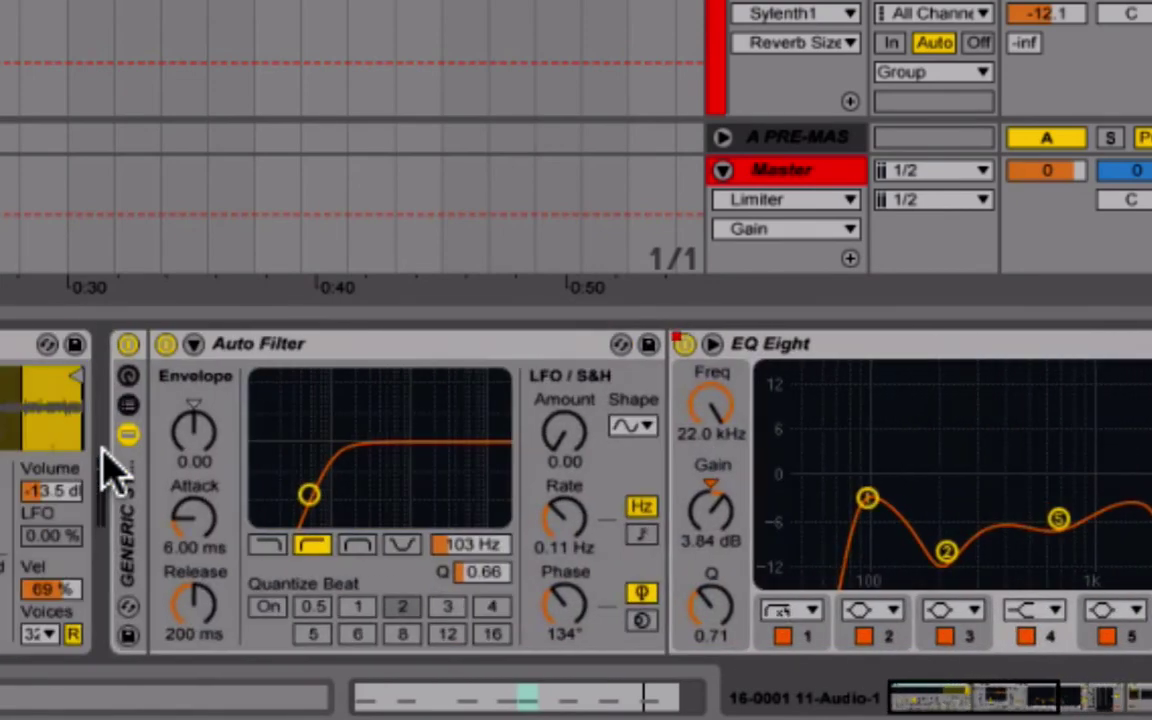
scroll(110, 465, right, 5)
scroll(110, 470, left, 1)
scroll(105, 470, right, 3)
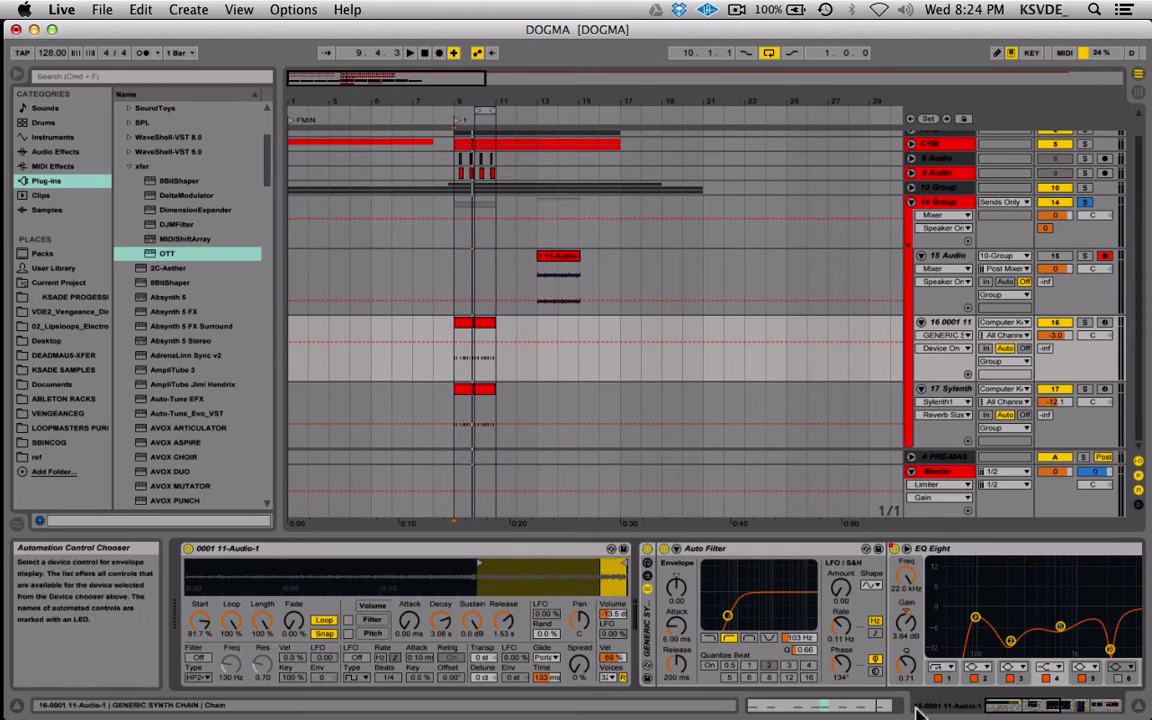
scroll(818, 647, right, 10)
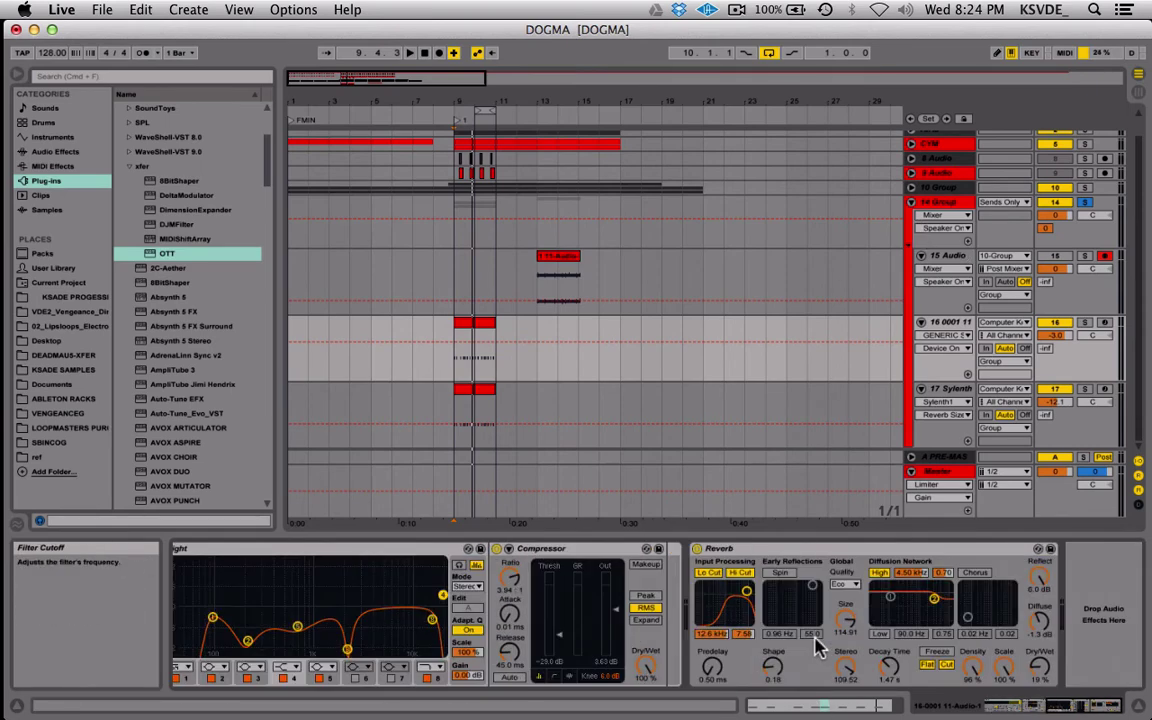
scroll(818, 647, left, 8)
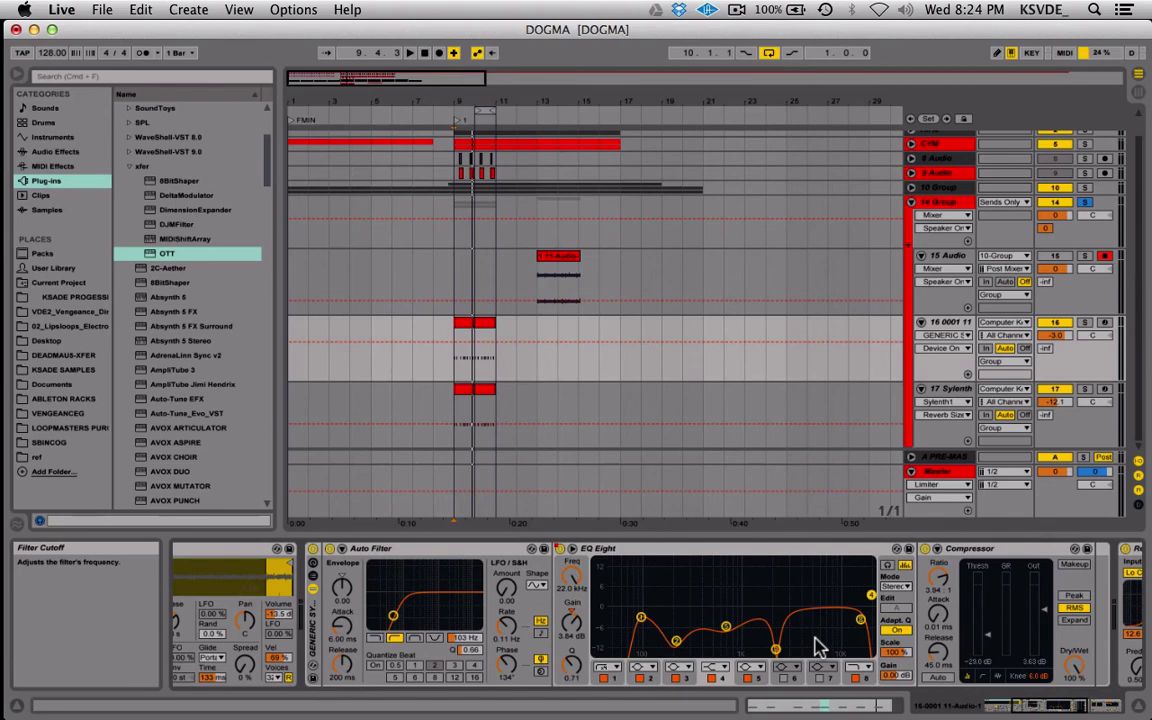
scroll(648, 589, right, 4)
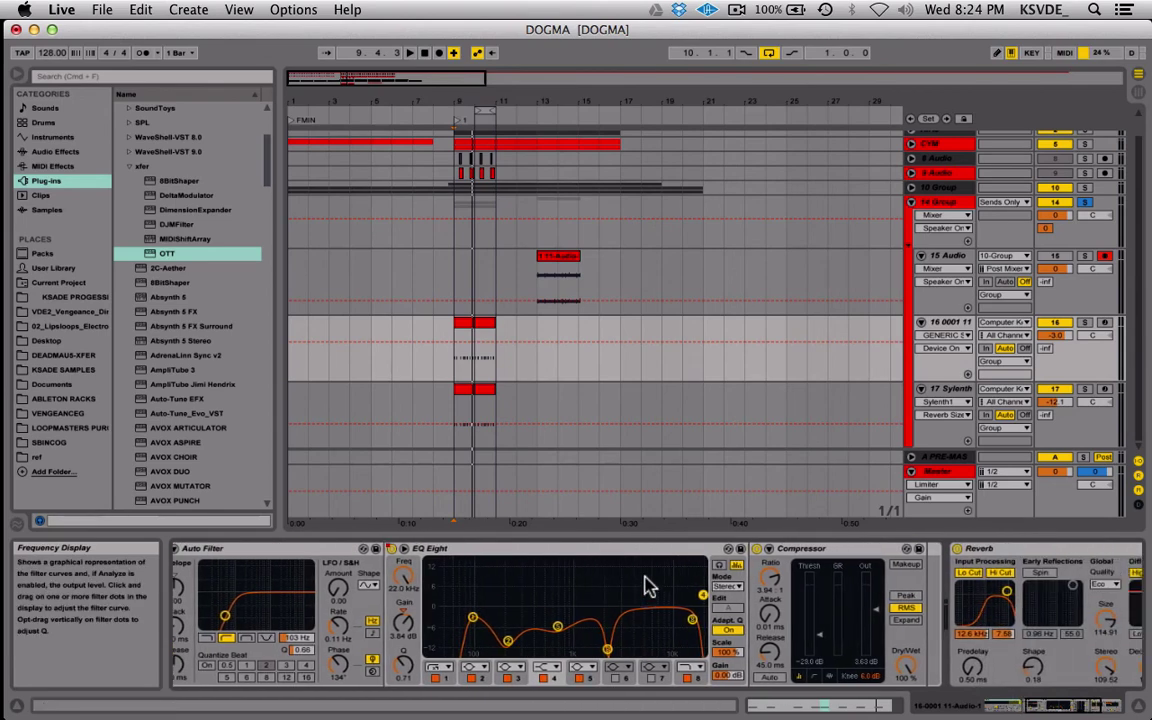
scroll(797, 560, right, 5)
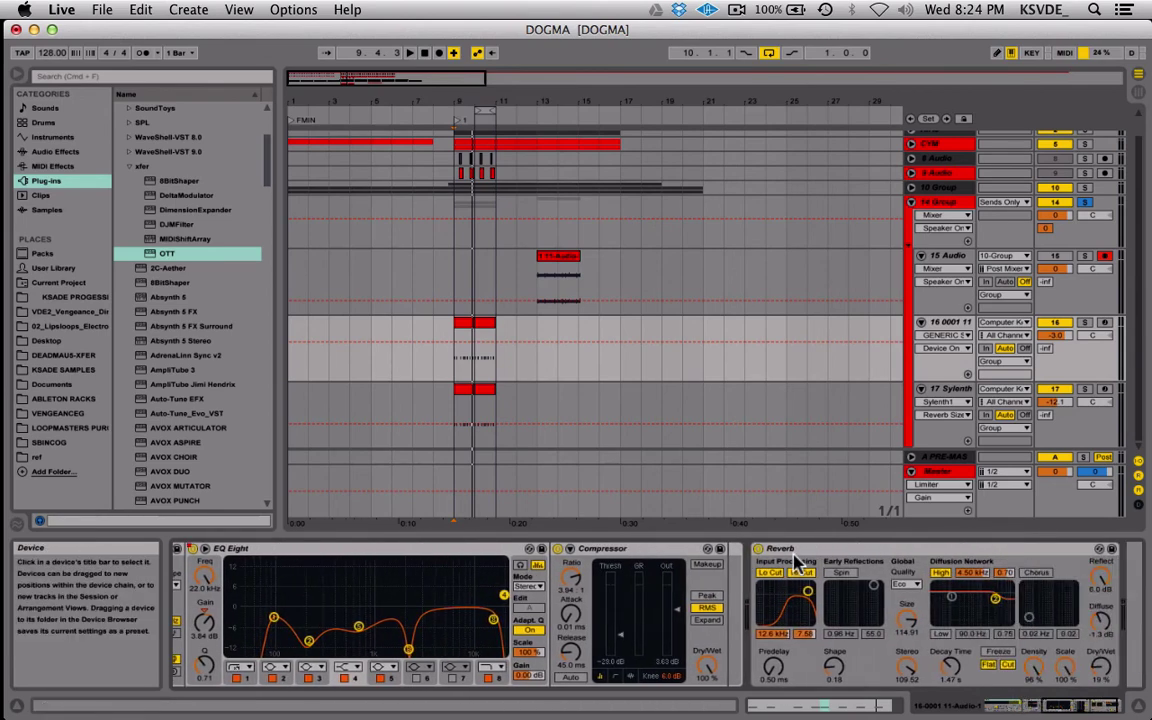
scroll(797, 560, left, 7)
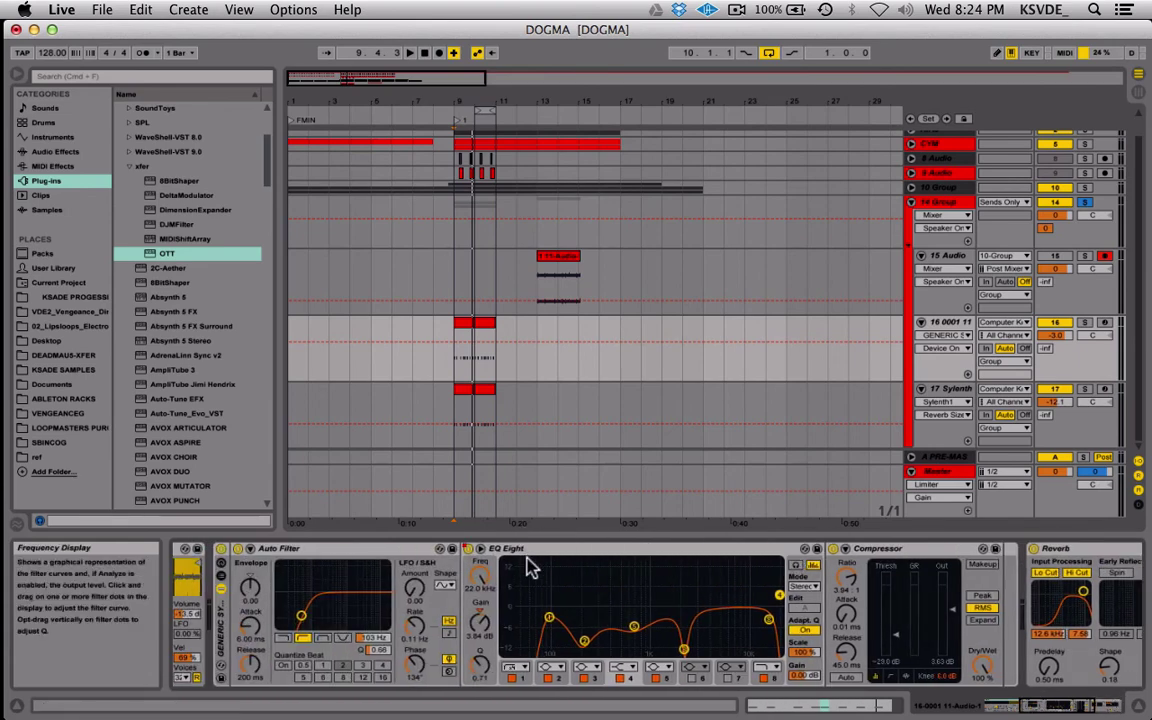
scroll(530, 567, right, 8)
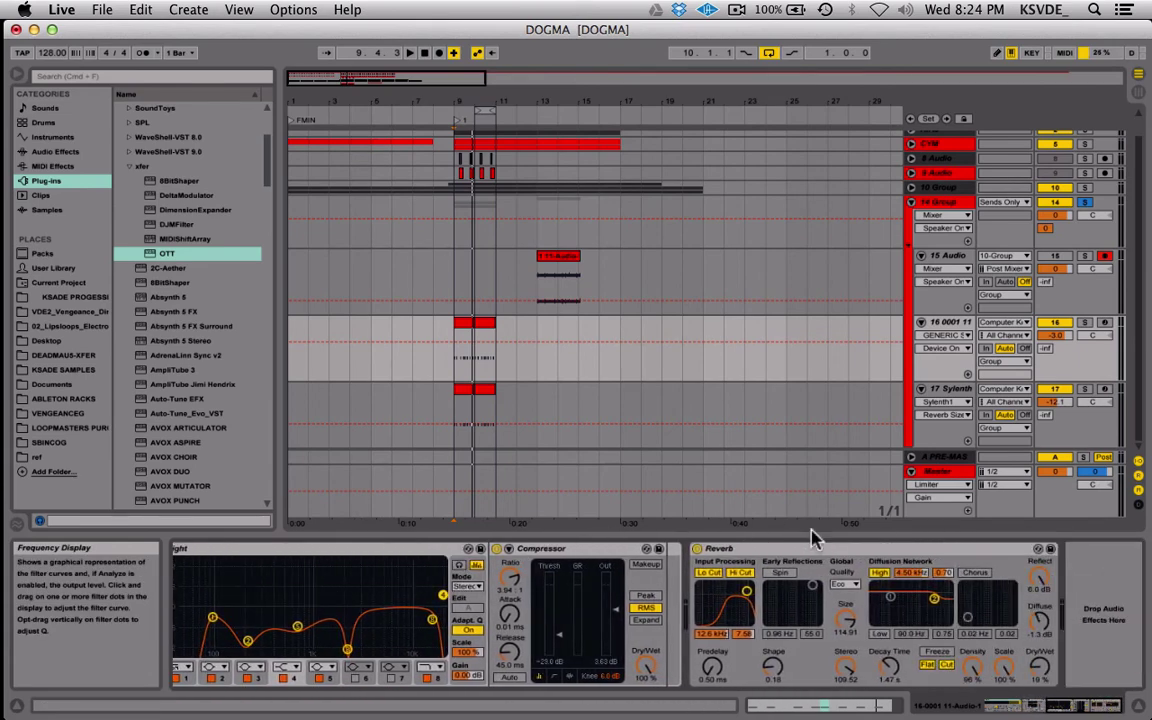
Examine track 16's Reverb, 14 Group's sidechain Compressor and track 17's Sylenth1 and Auto Filter chain
click(823, 551)
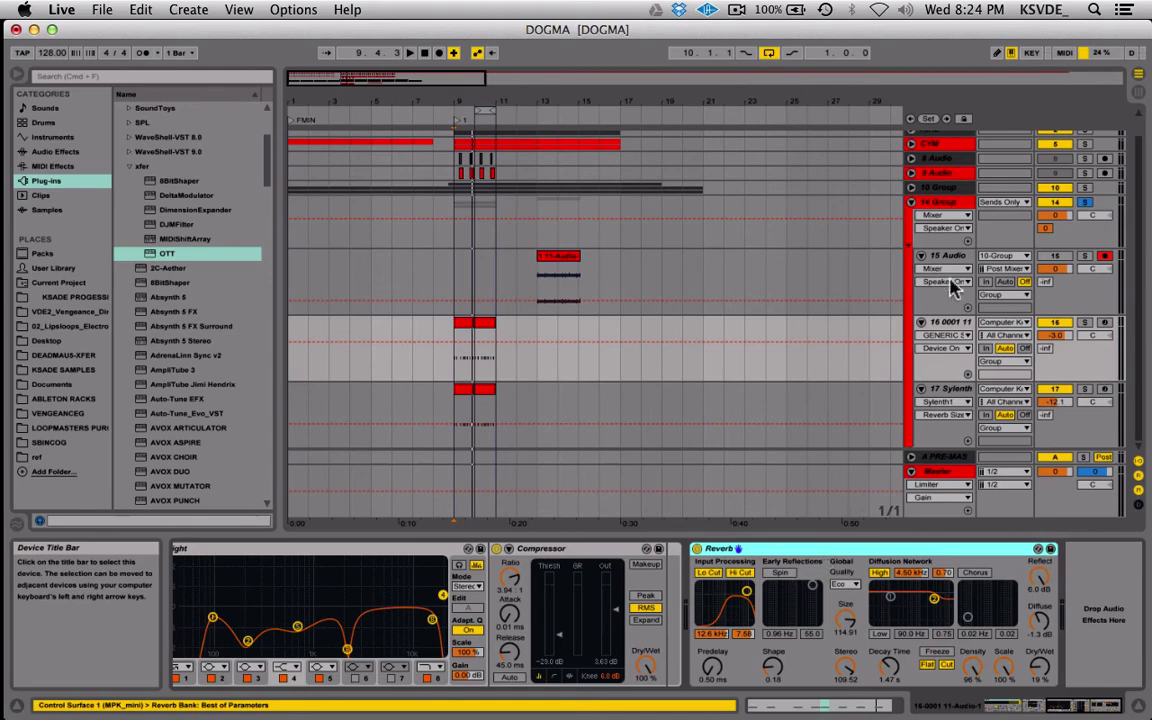
click(938, 202)
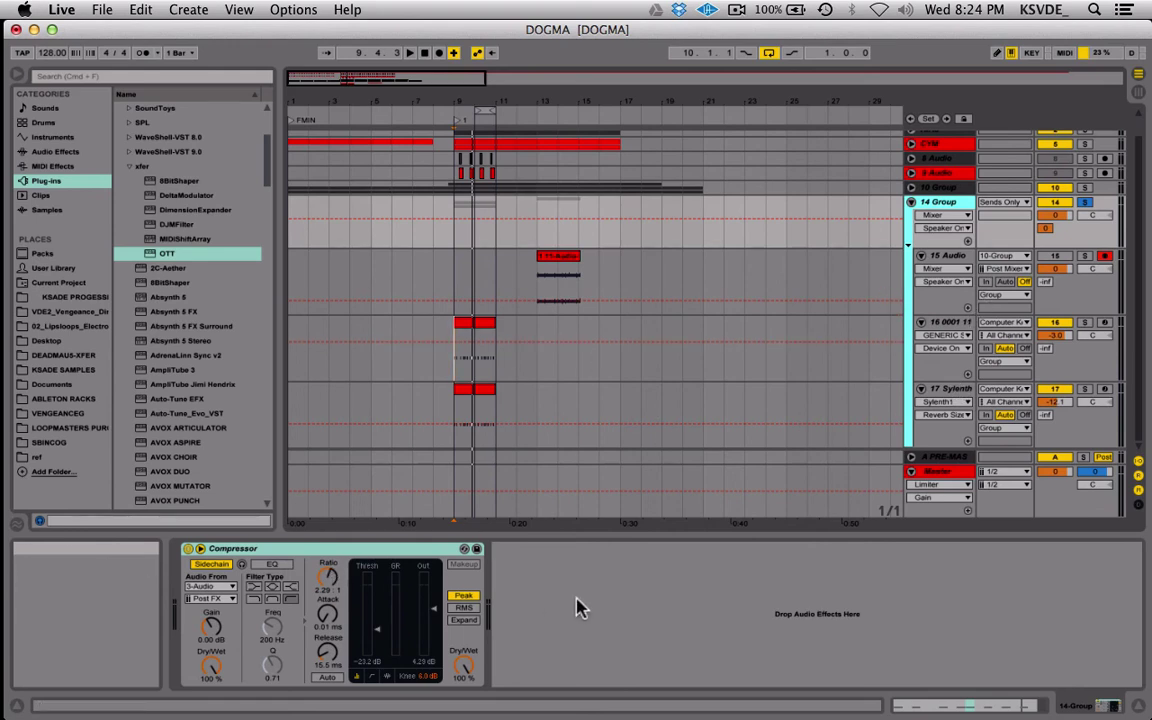
click(469, 398)
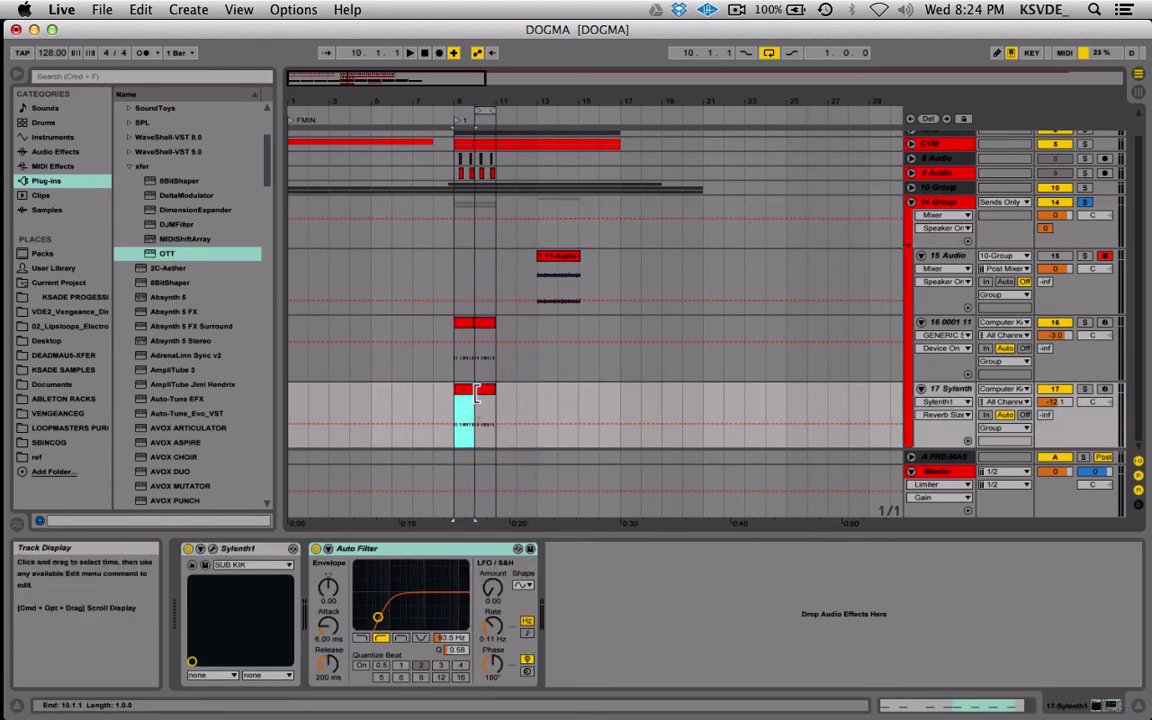
Select bar 10 to 11 on track 16 and play the soloed 14 Group from there
drag(477, 395, 495, 398)
drag(476, 335, 495, 338)
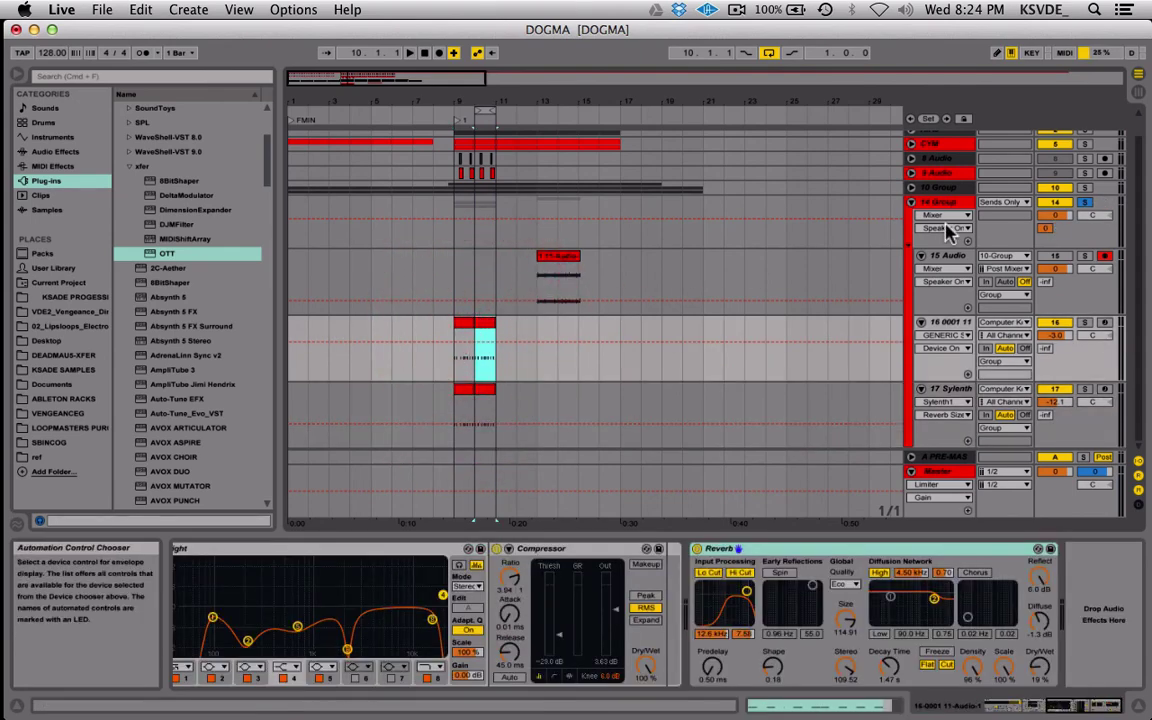
key(space)
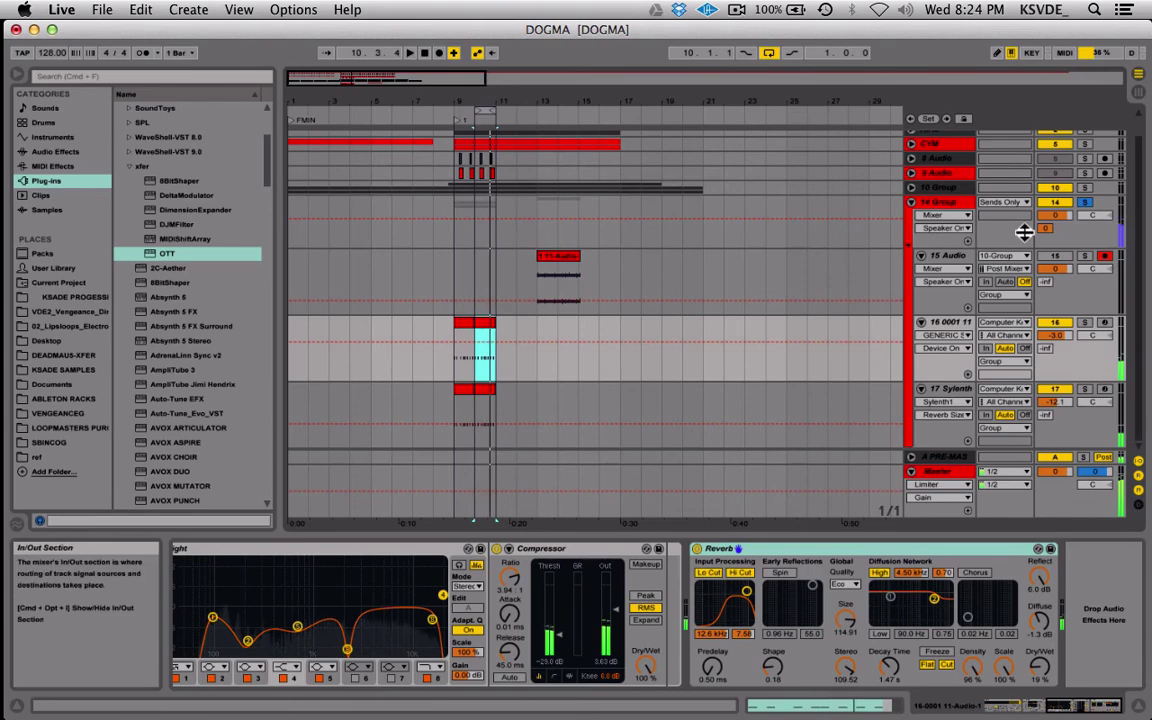
Unsolo 14 Group, activate 8 Audio and 9 Audio, mute 10 Group and play the mix from bar 10
click(1084, 204)
scroll(1054, 226, up, 1)
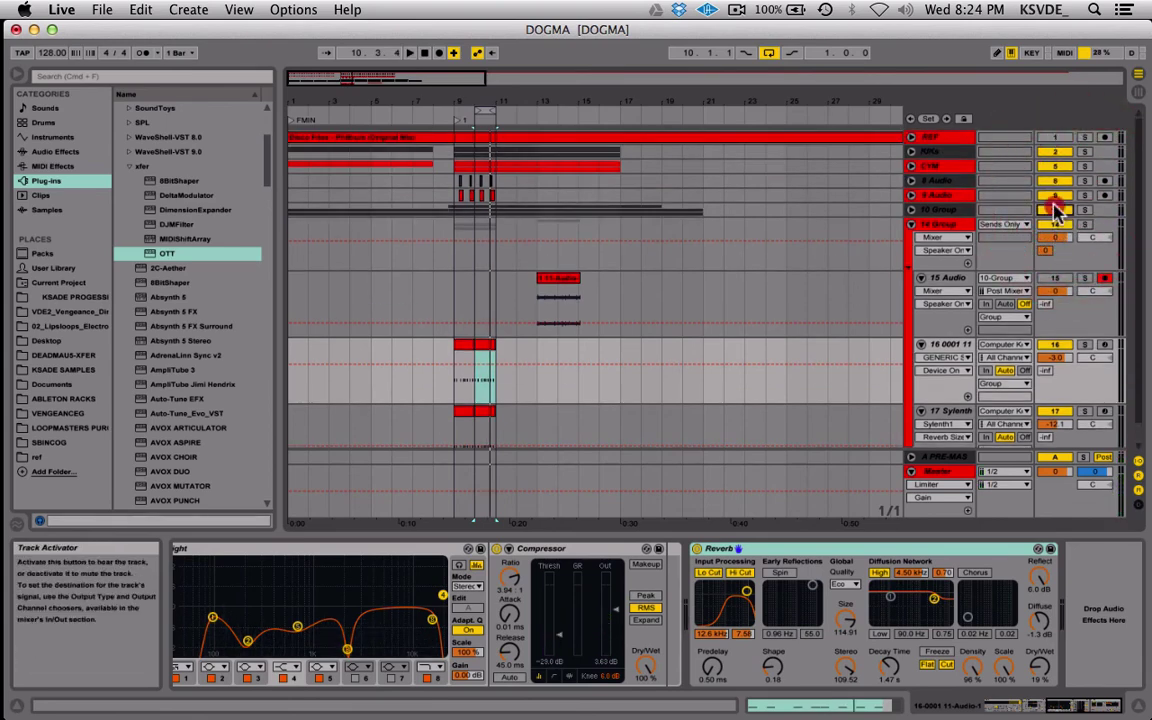
click(1055, 195)
click(945, 211)
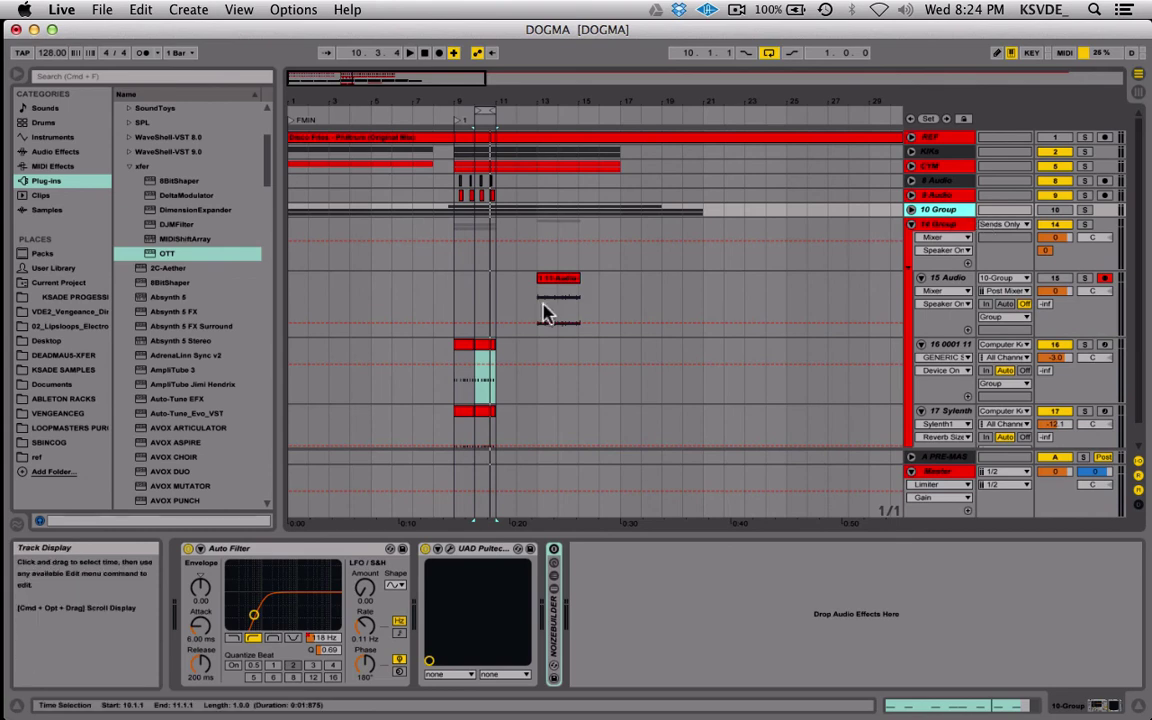
key(space)
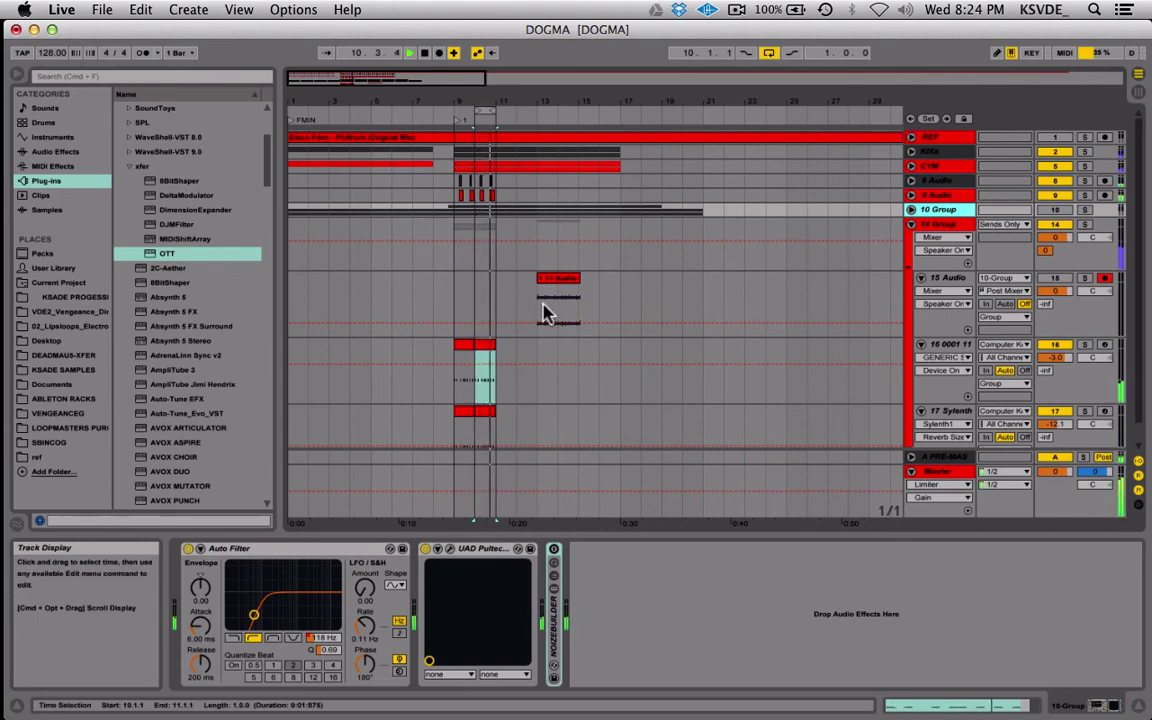
Reactivate 10 Group, play the full mix from bar 10 and stop playback
click(1052, 212)
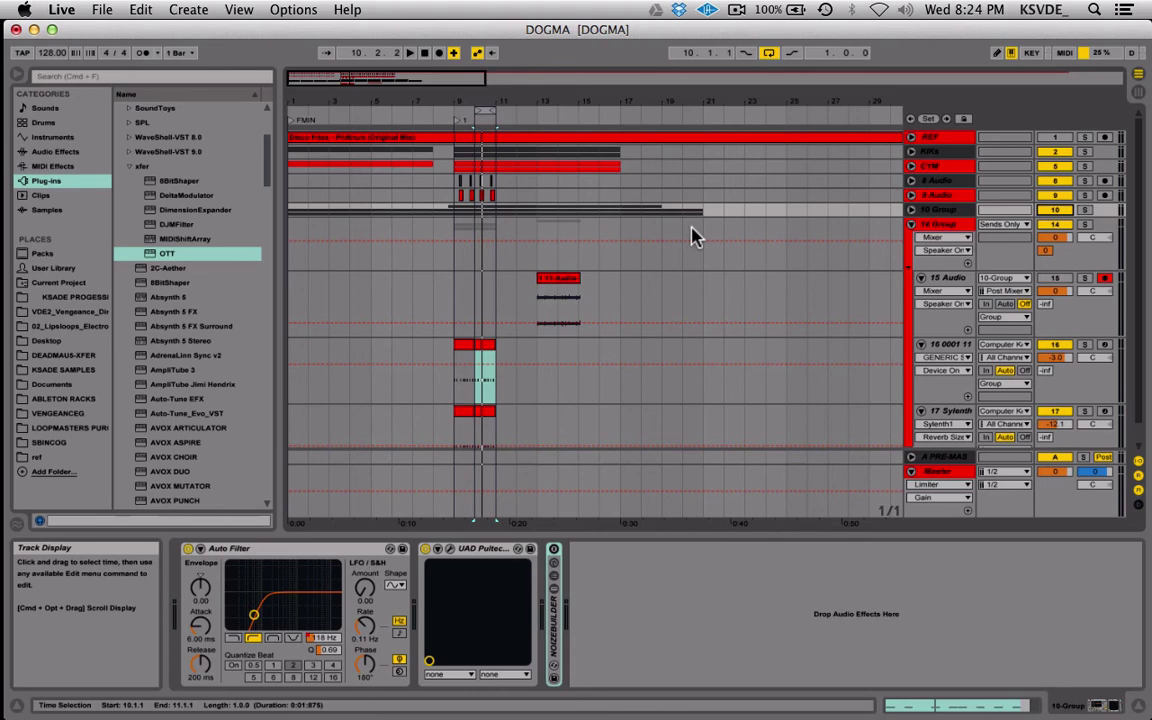
scroll(461, 451, down, 1)
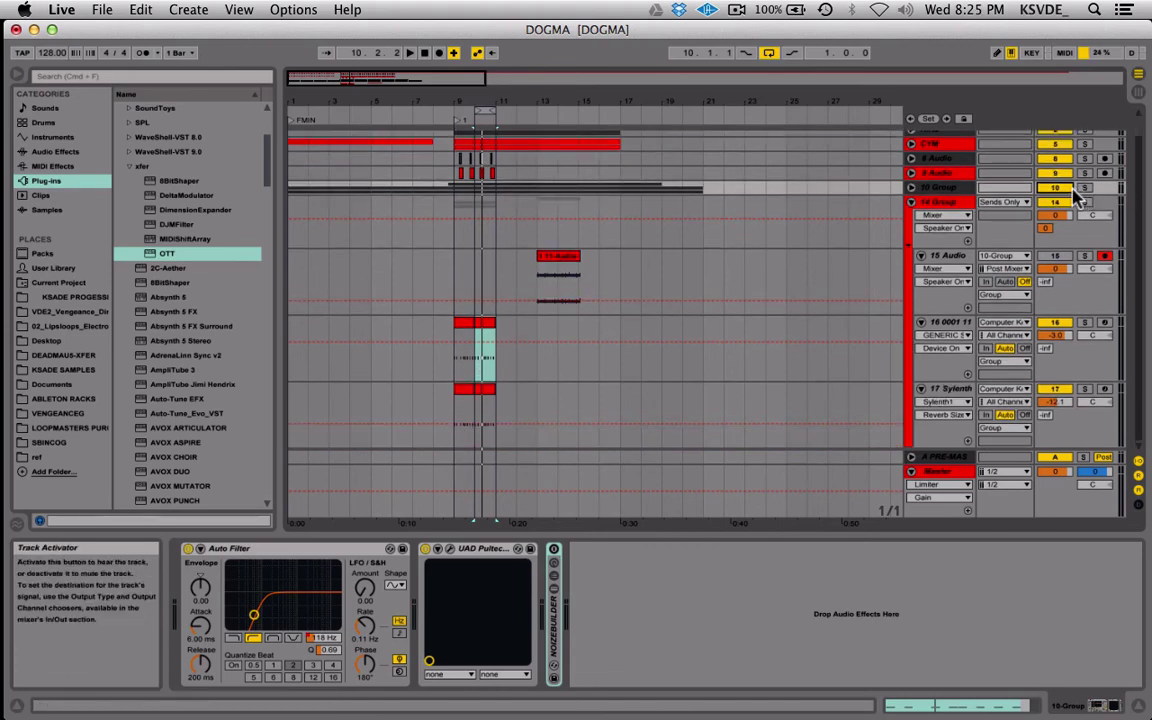
key(space)
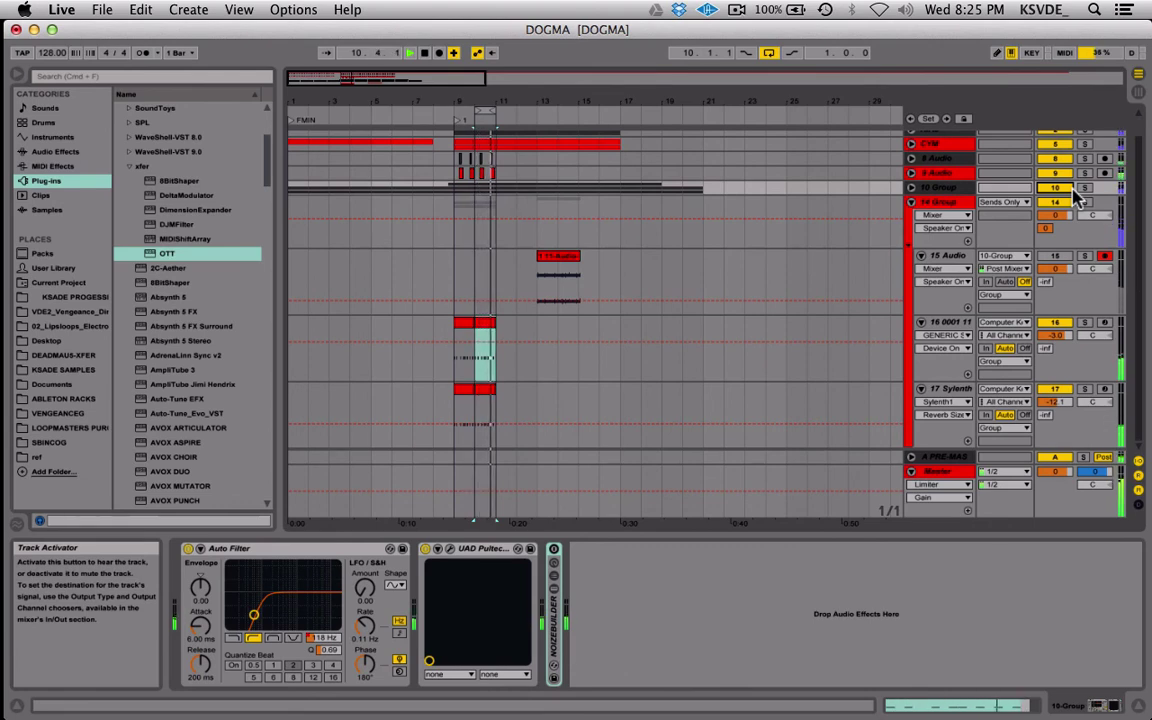
key(space)
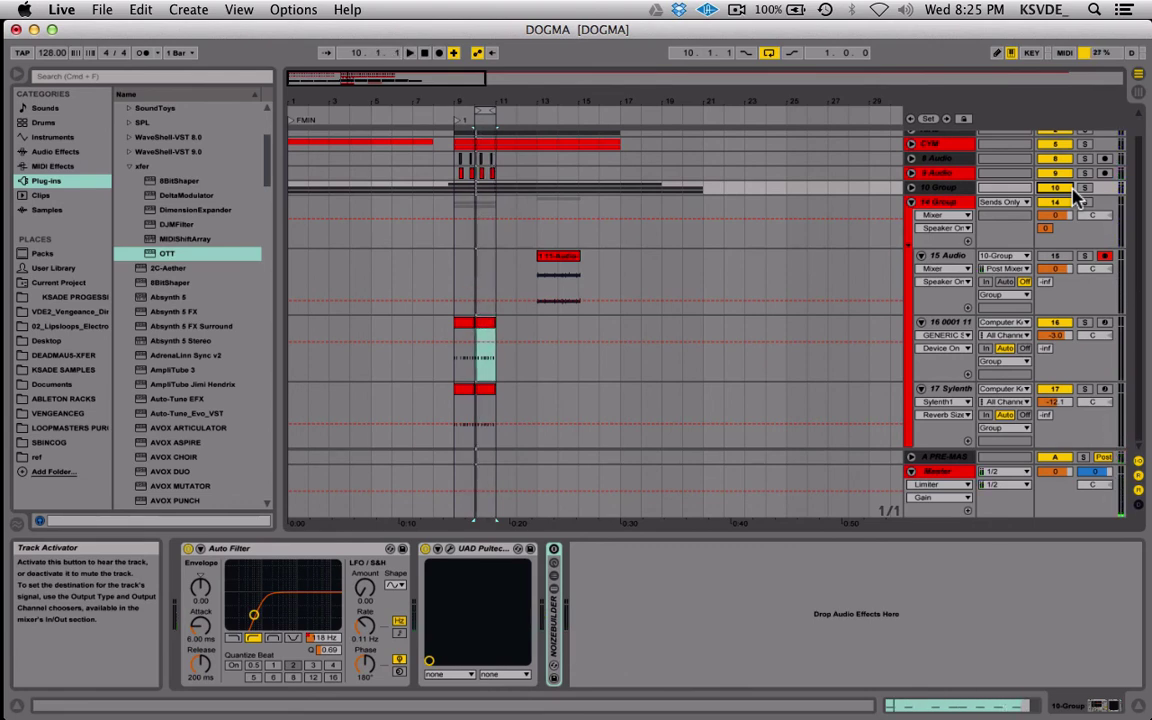